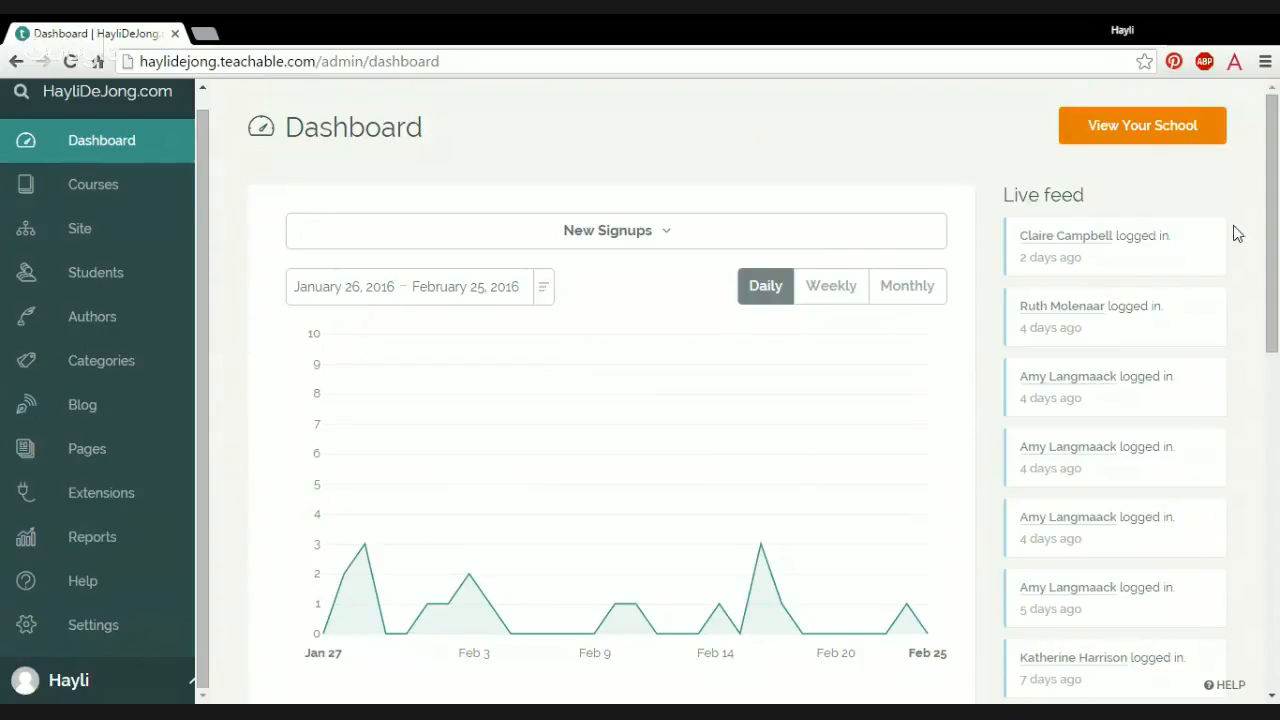
# Step: Review the school's basic and email settings and compare the available Teachable plans
pyautogui.click(110, 645)
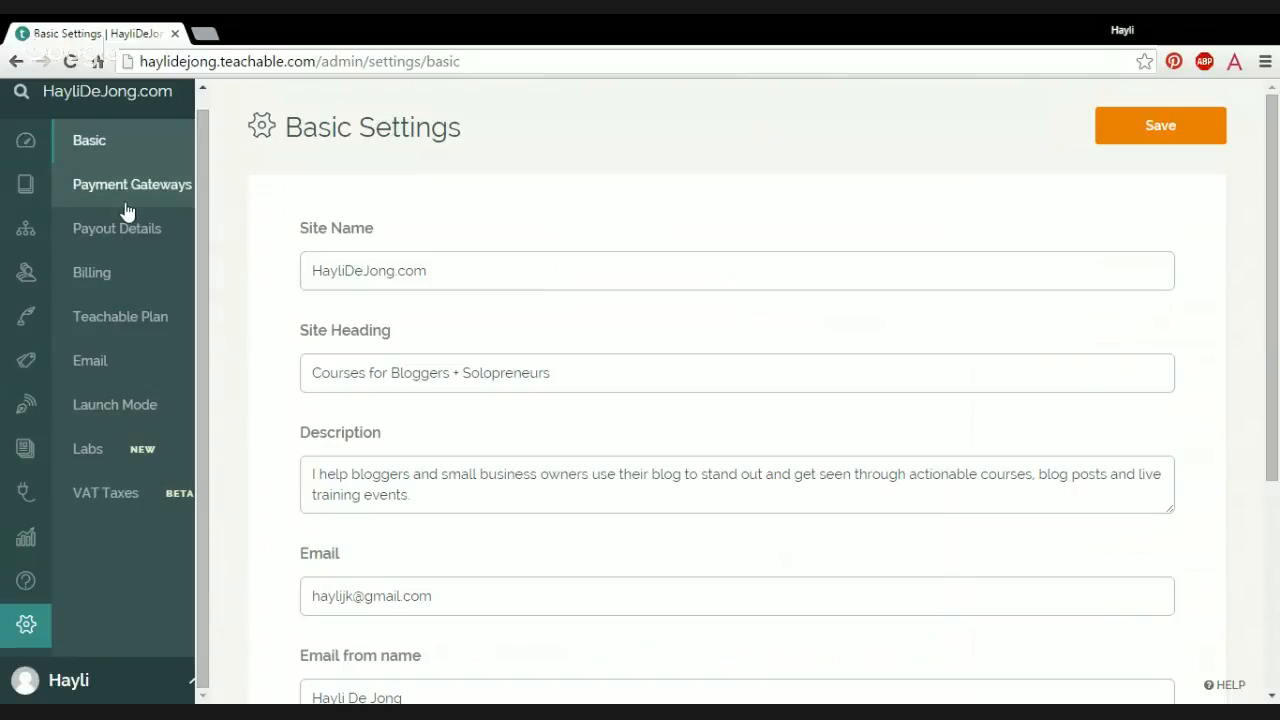
pyautogui.click(113, 373)
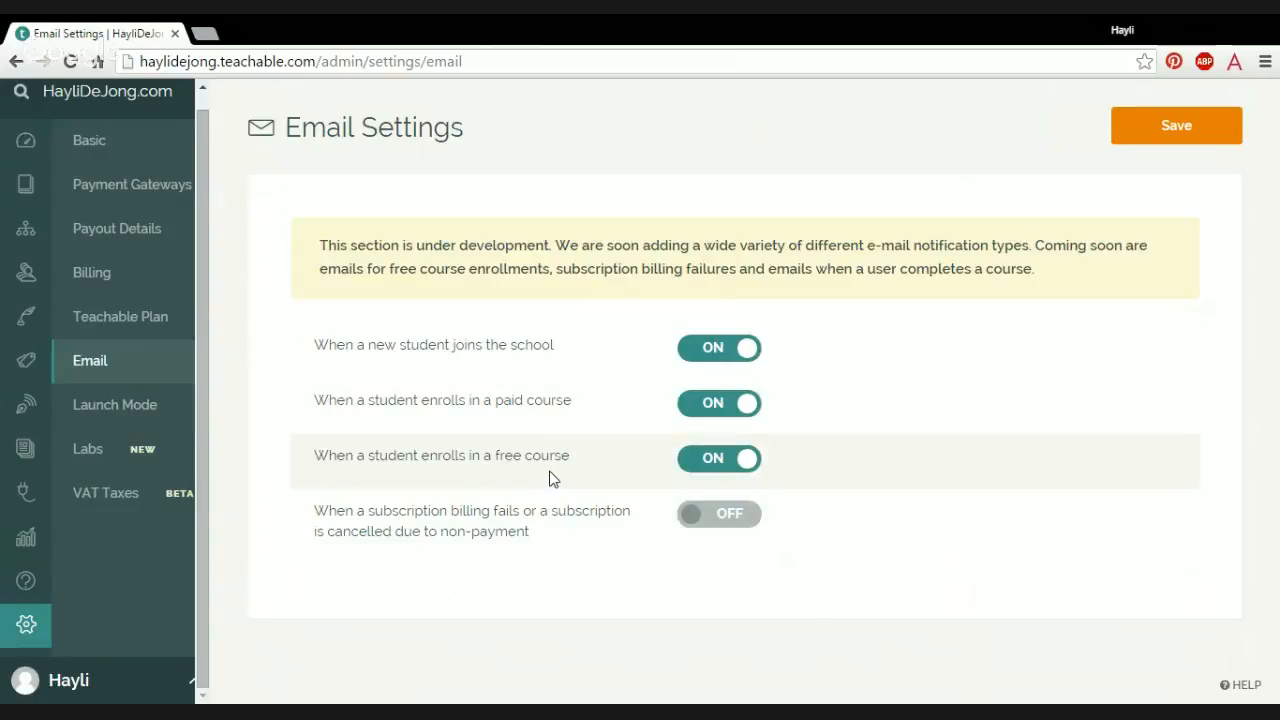
pyautogui.click(125, 327)
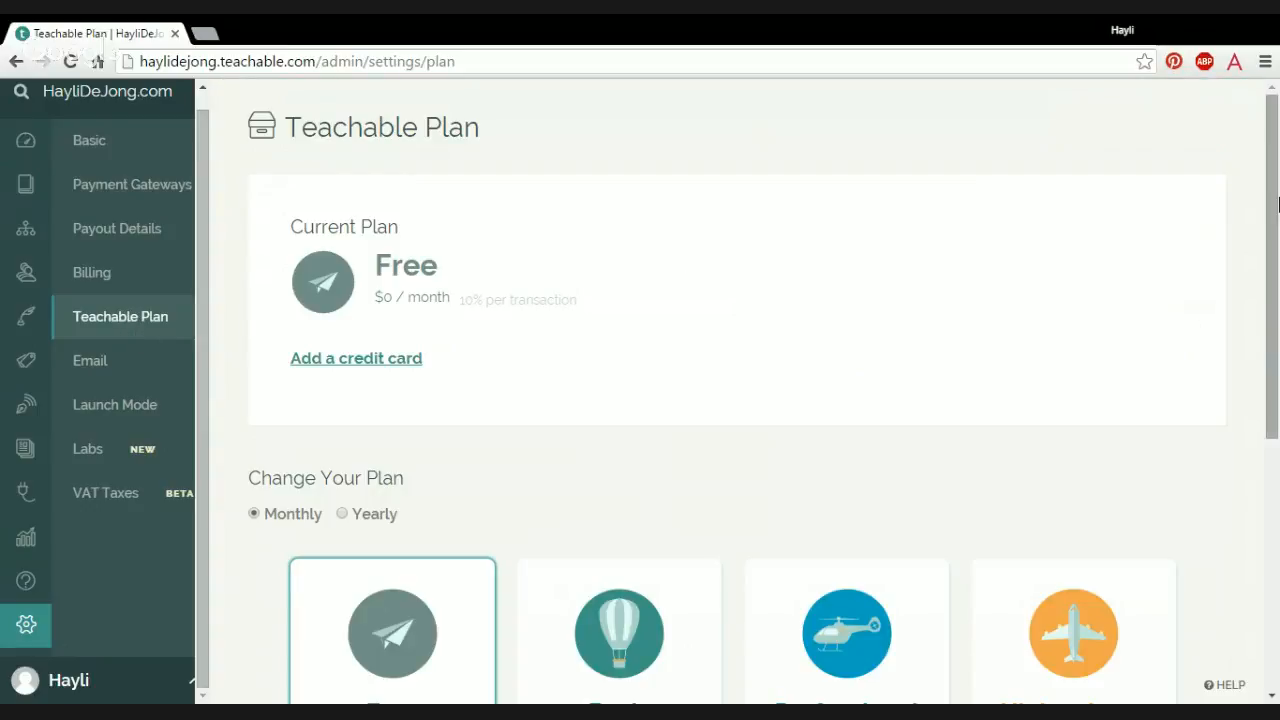
pyautogui.scroll(-3, 1275, 362)
pyautogui.scroll(-2, 1275, 362)
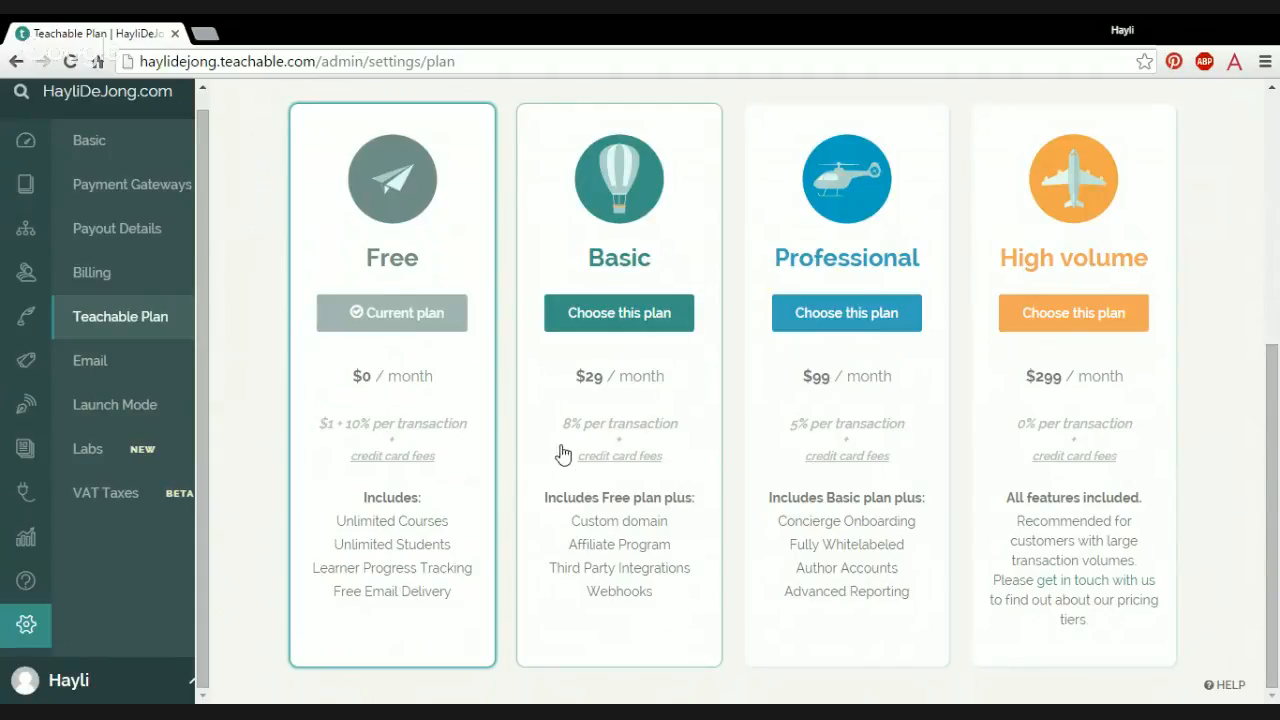
# Step: Open the account's own profile page to review its editable details
pyautogui.moveTo(63, 320)
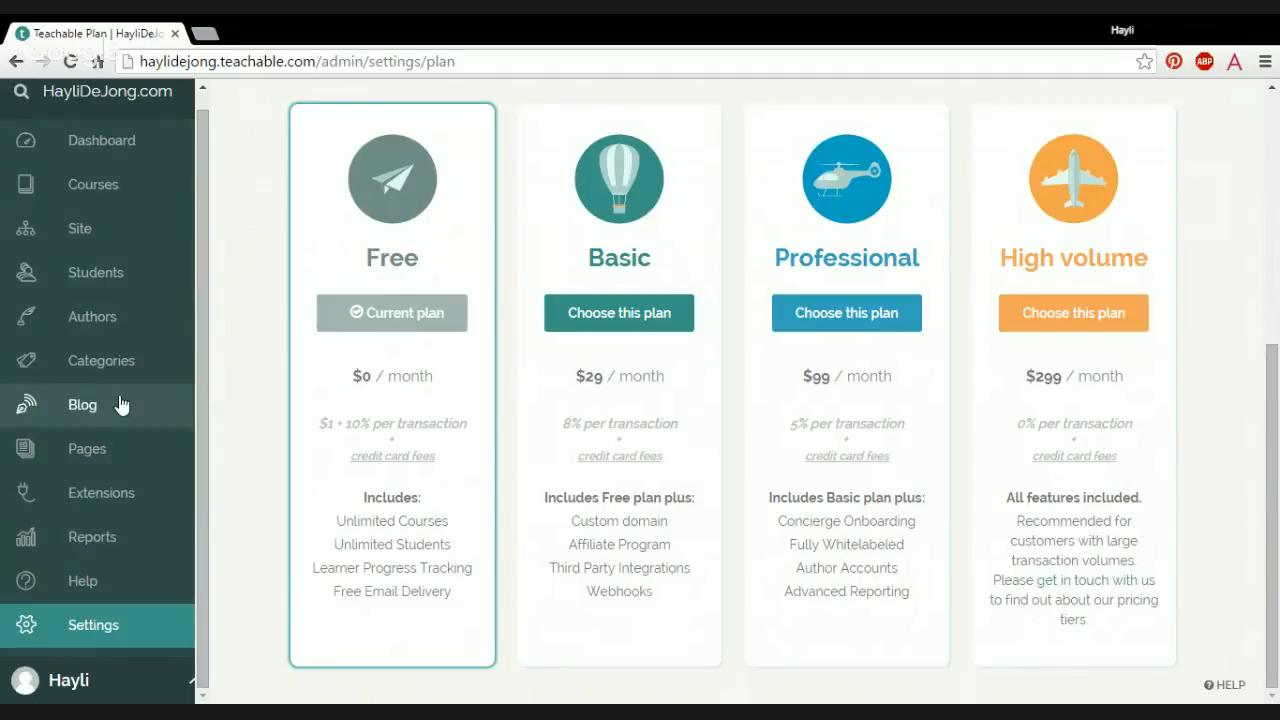
pyautogui.click(90, 681)
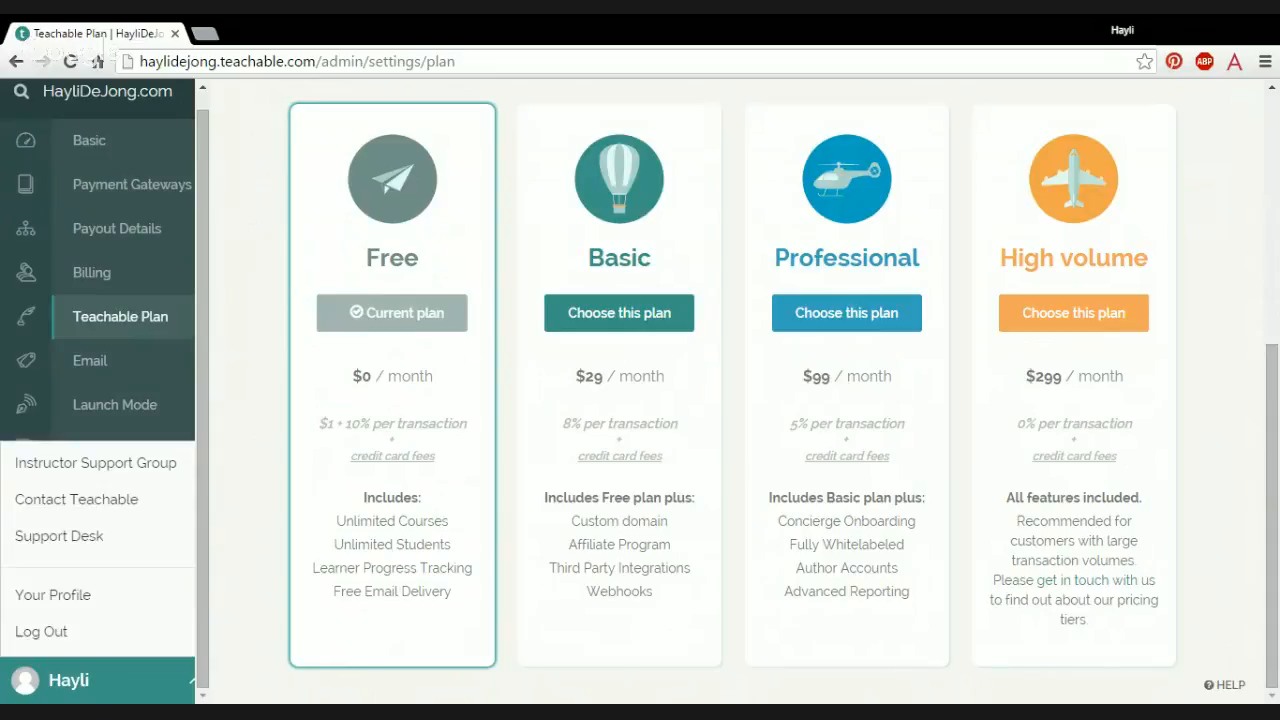
pyautogui.click(84, 596)
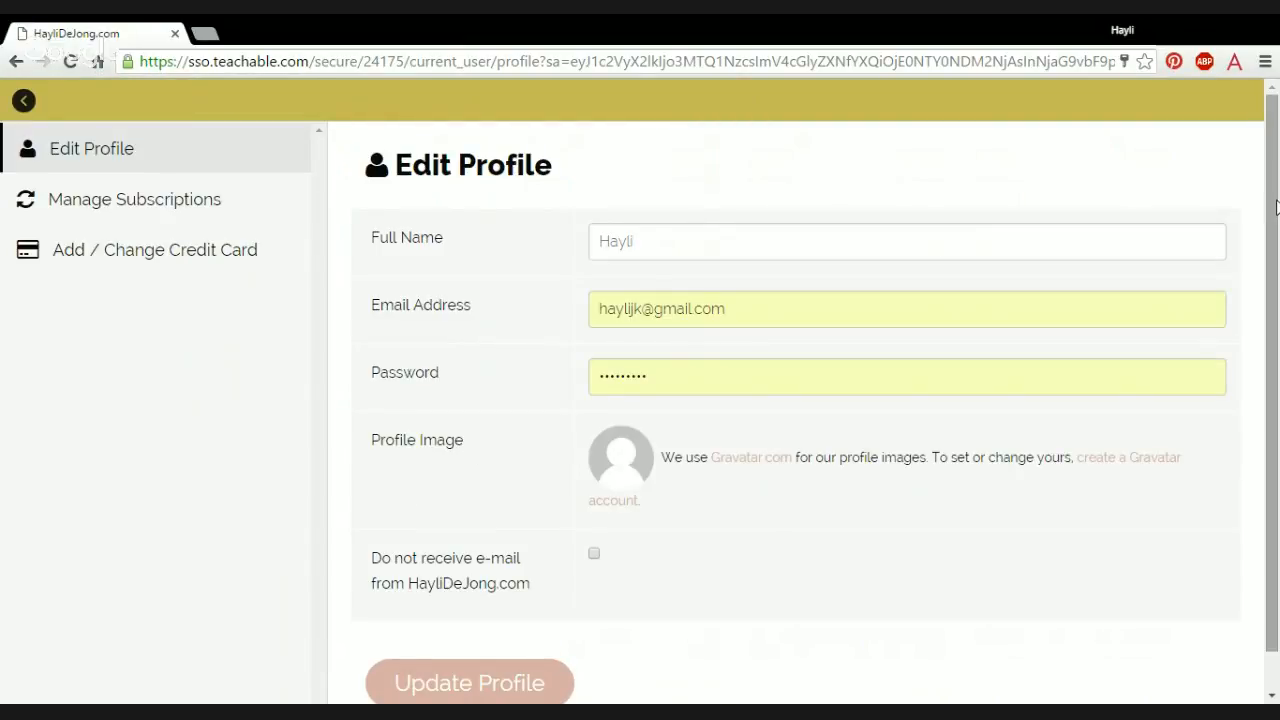
pyautogui.moveTo(1276, 202)
pyautogui.mouseDown()
pyautogui.moveTo(1276, 224)
pyautogui.moveTo(1277, 181)
pyautogui.mouseUp()
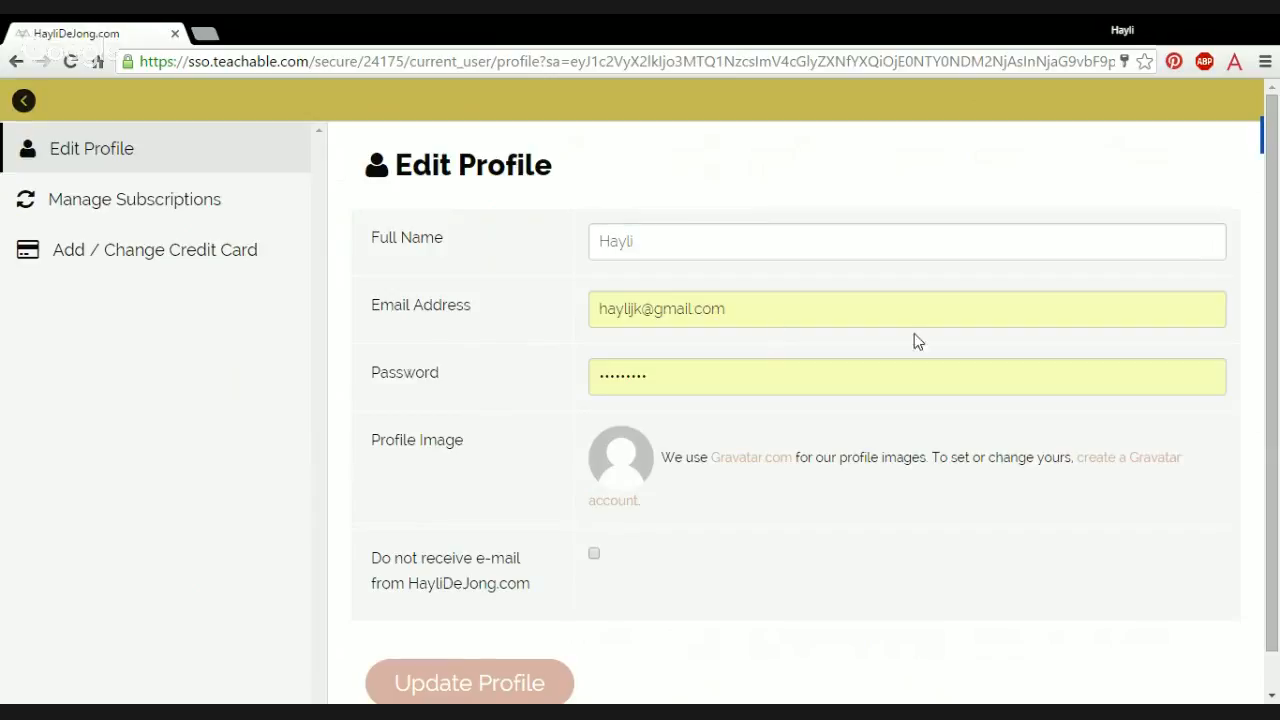
# Step: Leave the profile and look over the school's public course listing
pyautogui.click(24, 101)
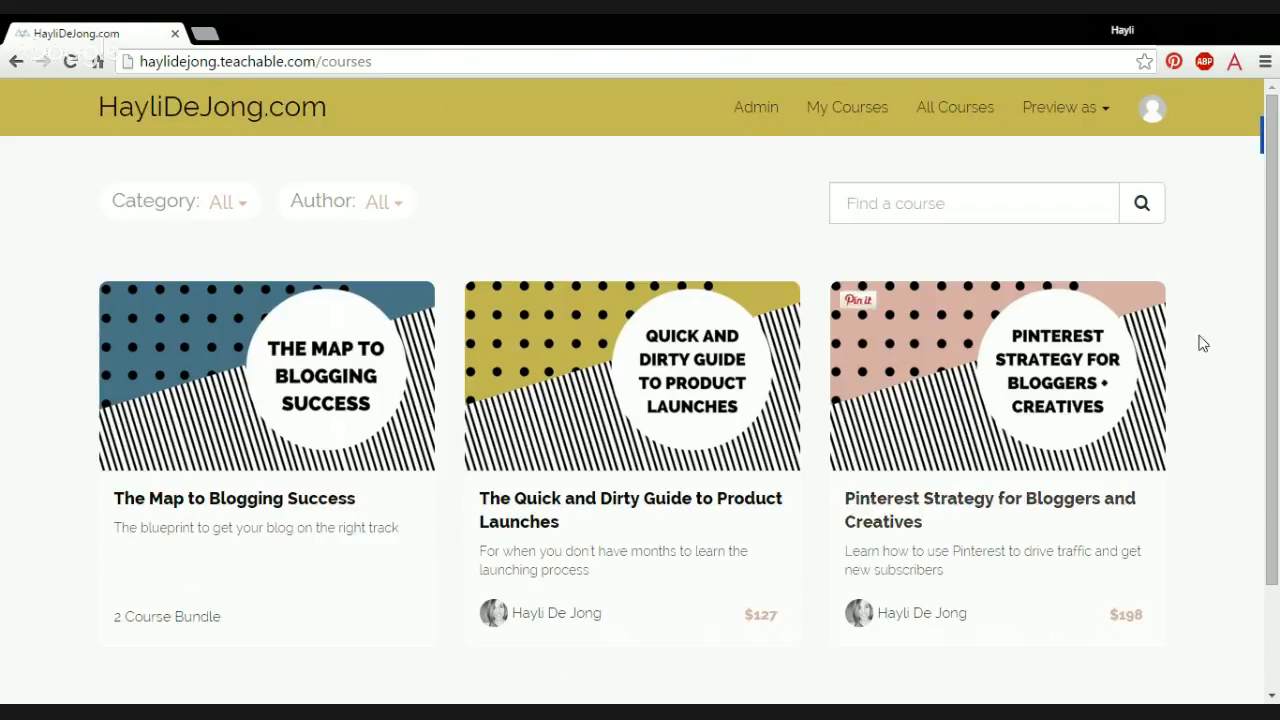
pyautogui.moveTo(1277, 205); pyautogui.dragTo(1277, 265)
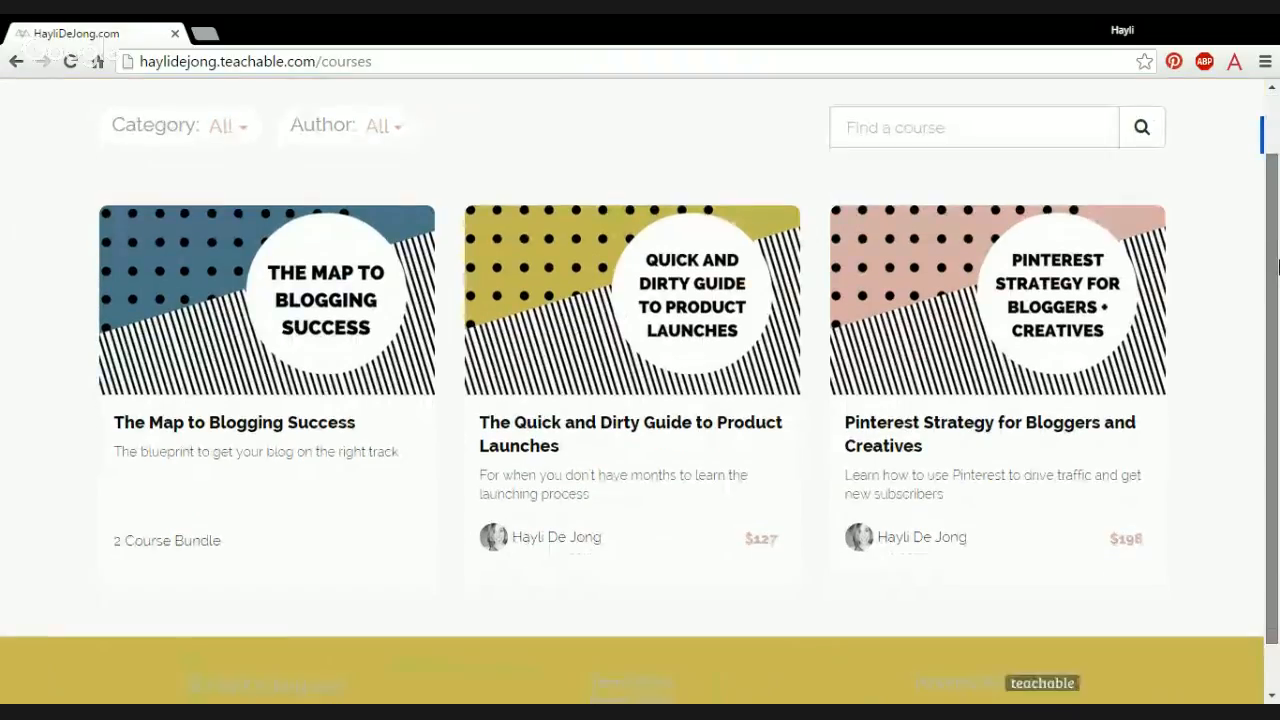
pyautogui.scroll(1, 1277, 265)
# Step: Return to the school's admin area and start a new course from the course list
pyautogui.click(756, 108)
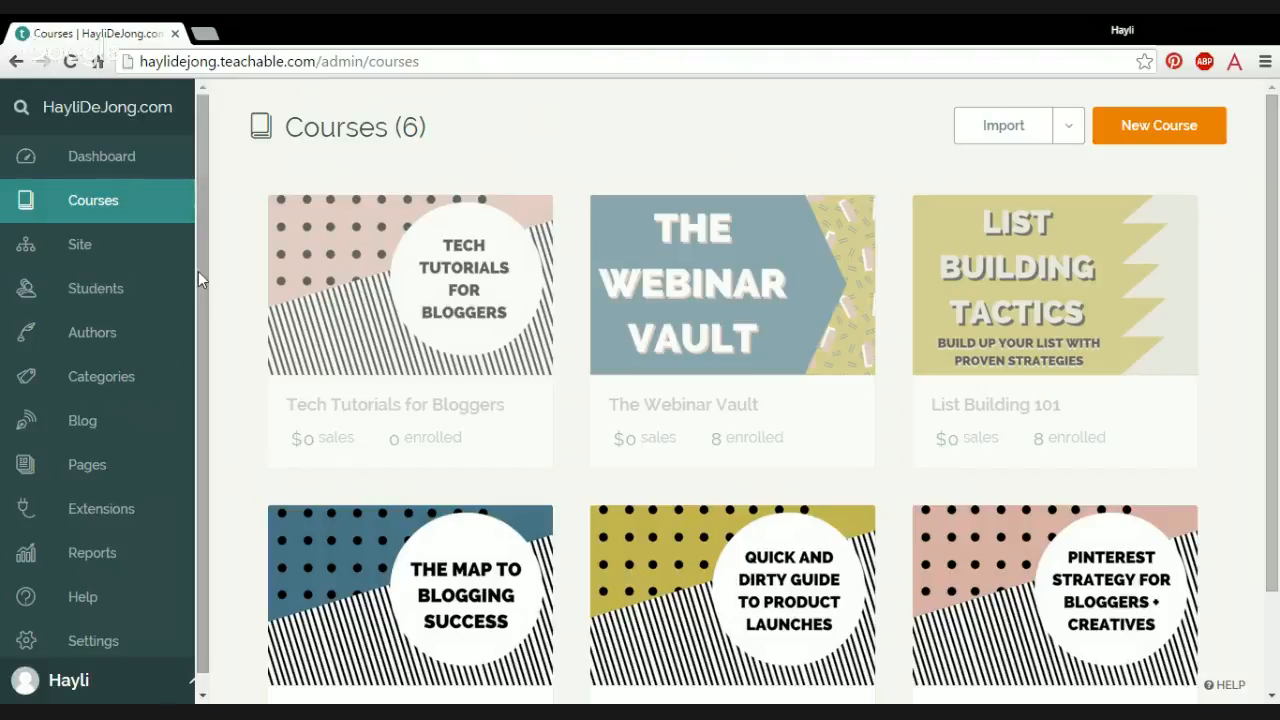
pyautogui.scroll(-1, 200, 290)
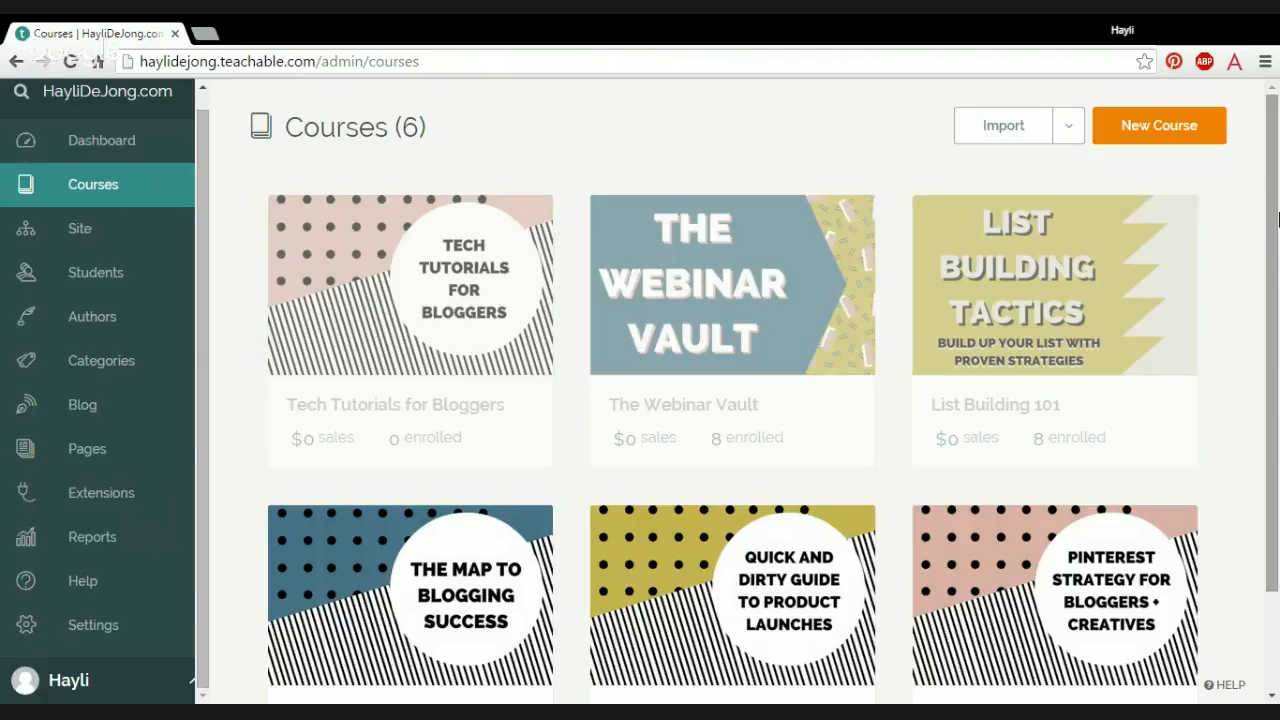
pyautogui.moveTo(1276, 218)
pyautogui.mouseDown()
pyautogui.moveTo(1274, 265)
pyautogui.moveTo(1274, 239)
pyautogui.mouseUp()
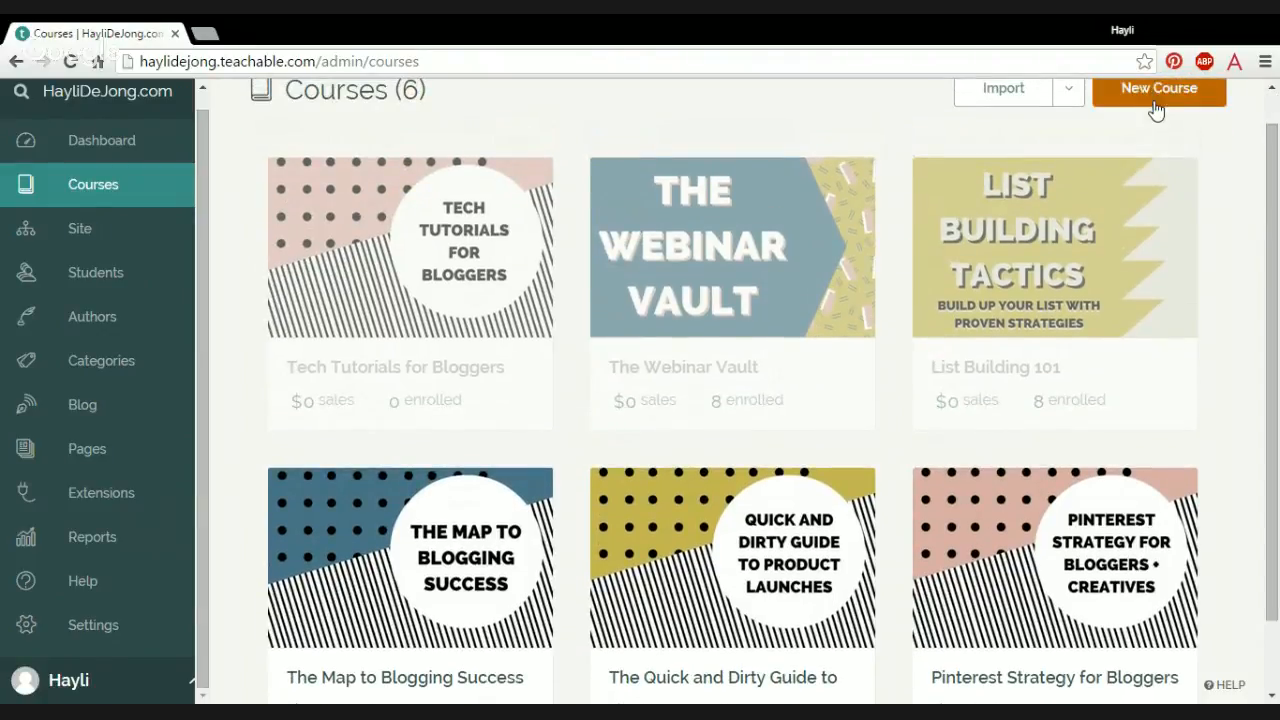
pyautogui.click(1156, 102)
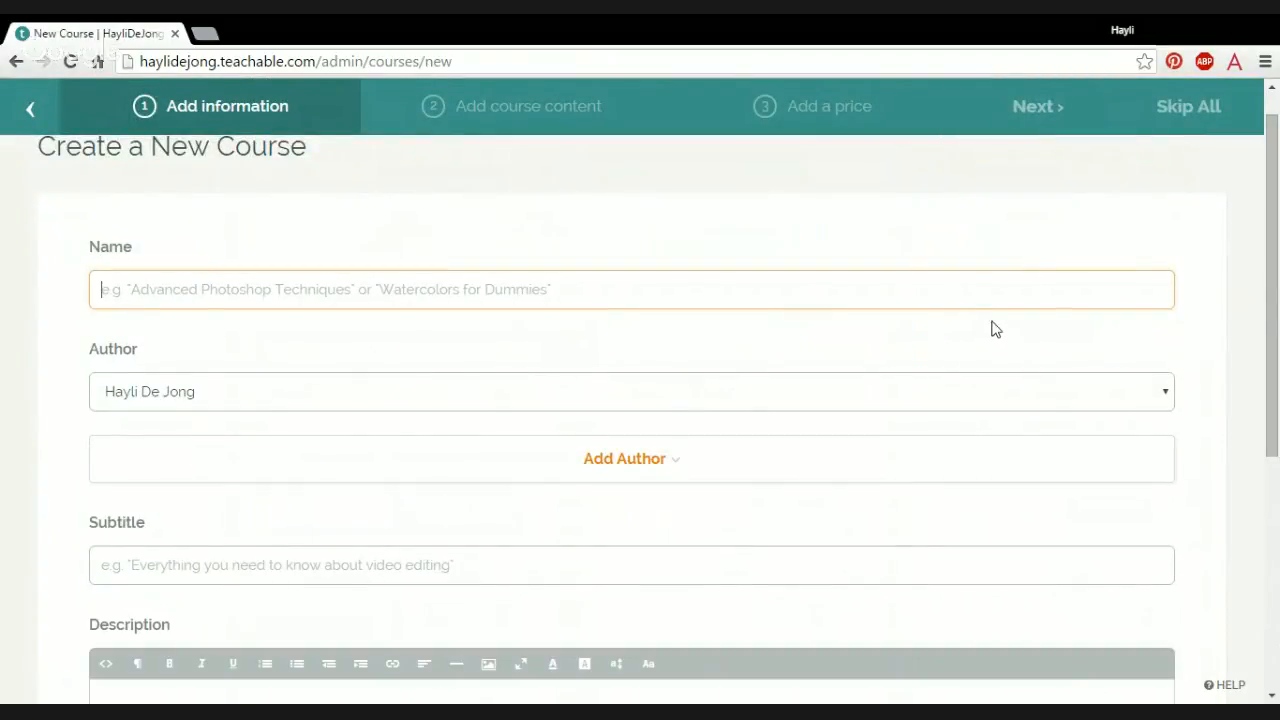
# Step: Create the course with the name "Test", the subtitle "test course" and the description "test"
pyautogui.moveTo(1275, 280); pyautogui.dragTo(1278, 318)
pyautogui.write('Test')
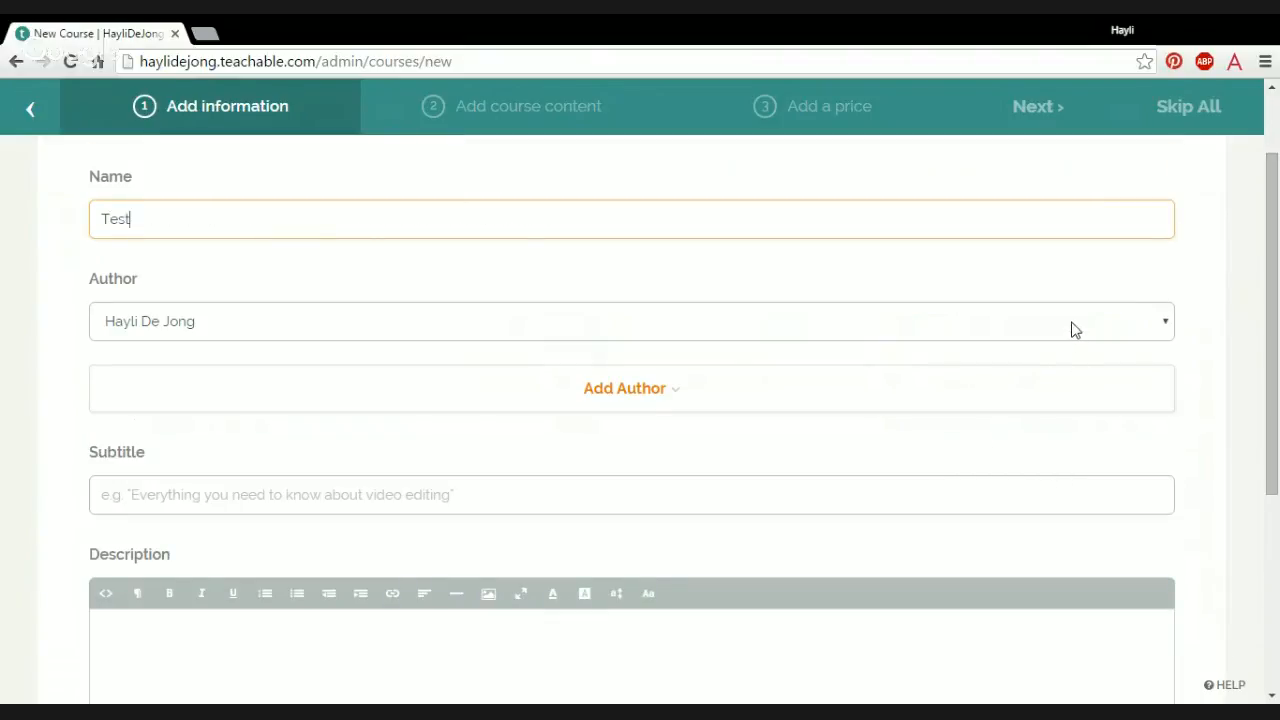
pyautogui.press('Tab')
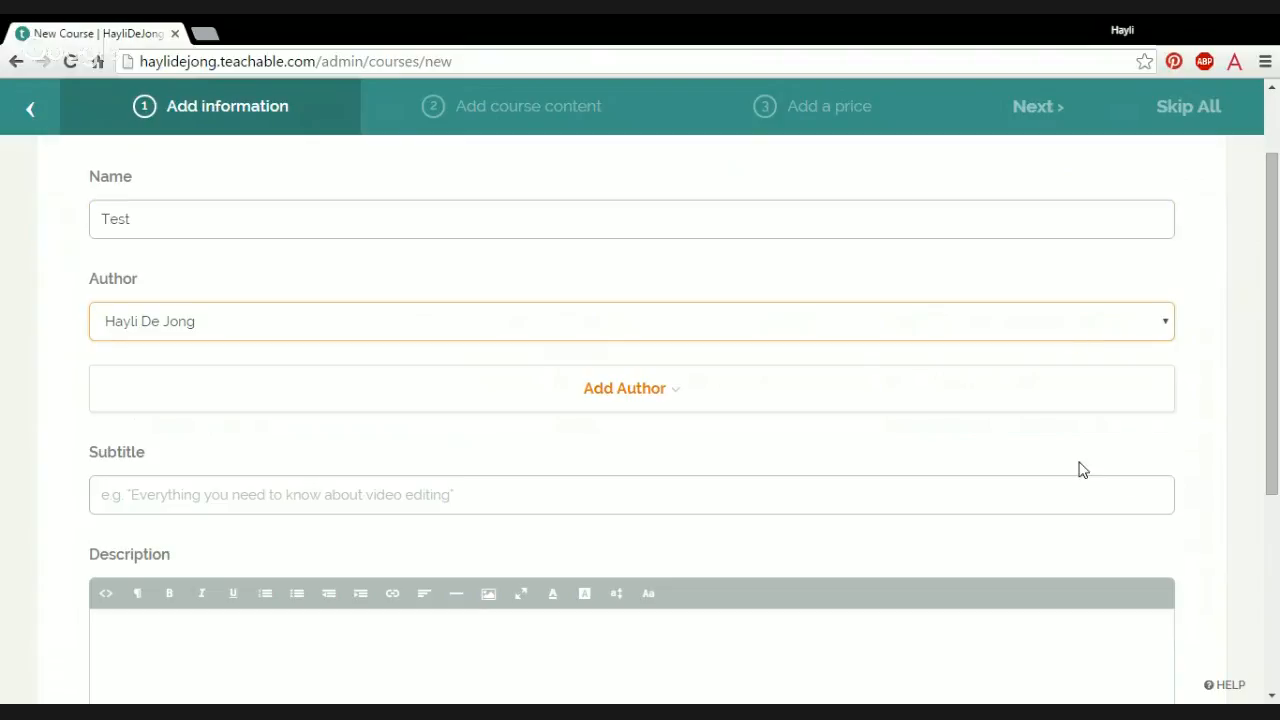
pyautogui.scroll(-2, 1119, 390)
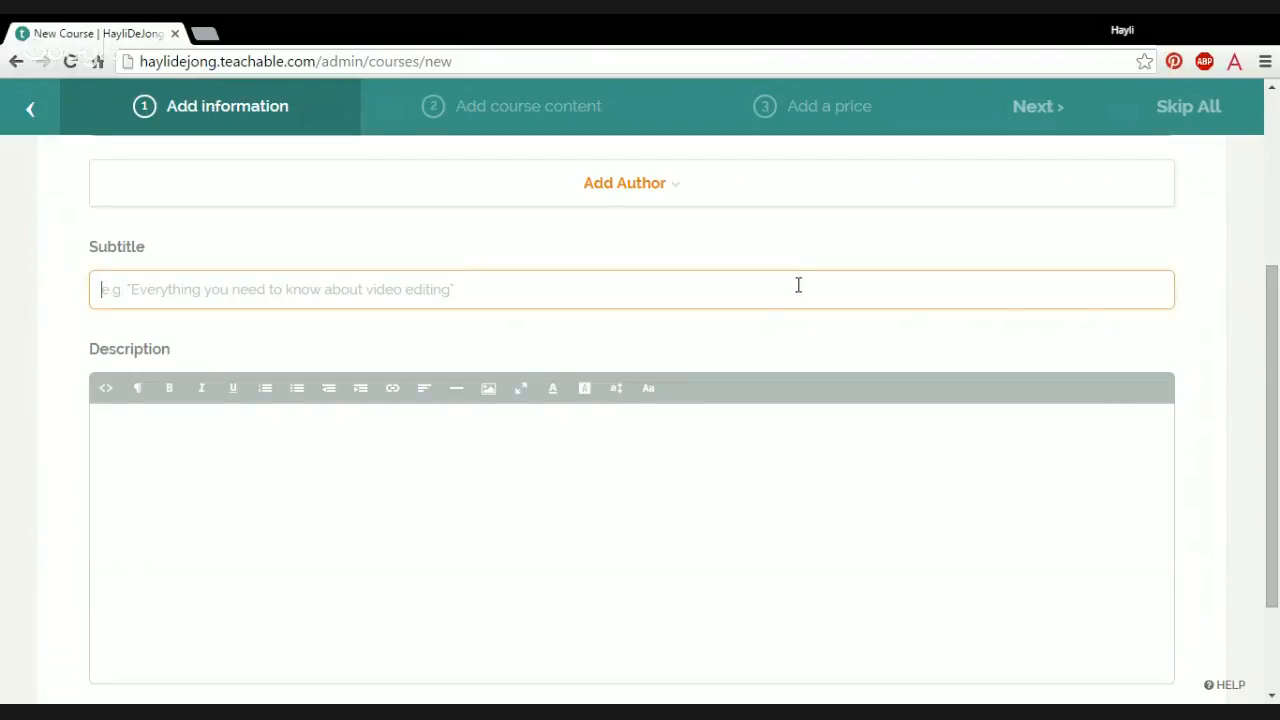
pyautogui.write('test course')
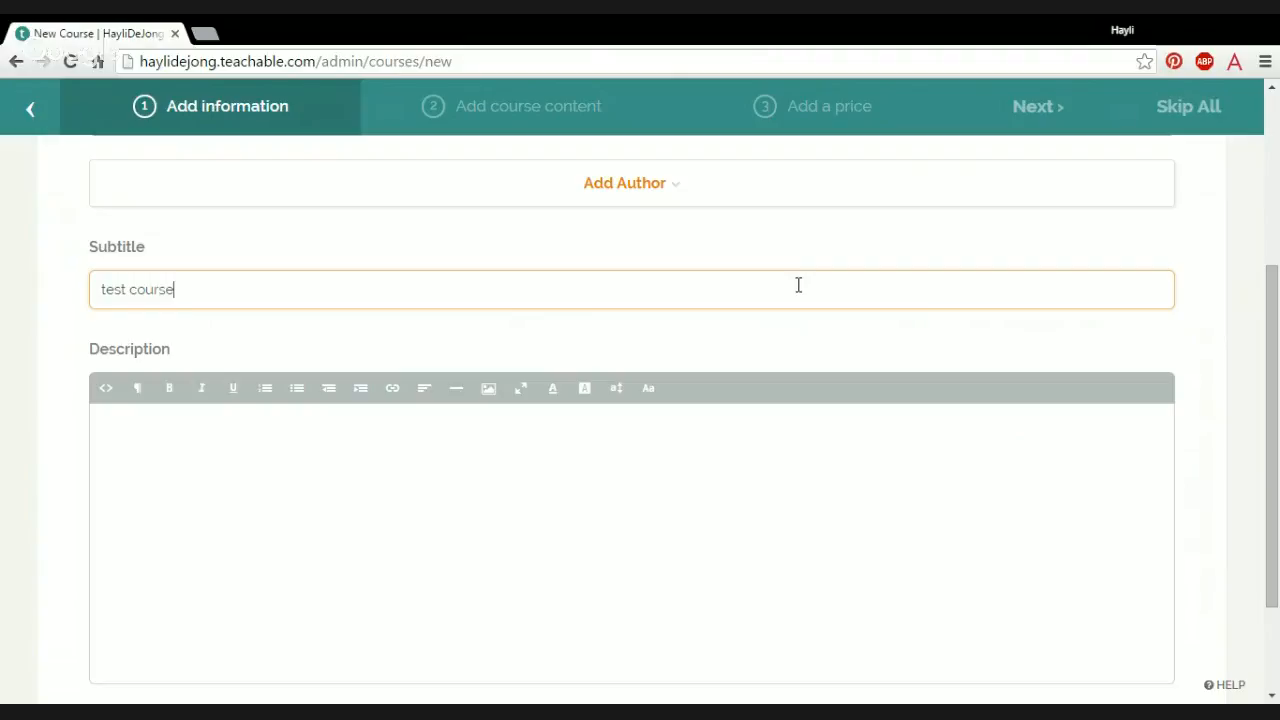
pyautogui.click(750, 451)
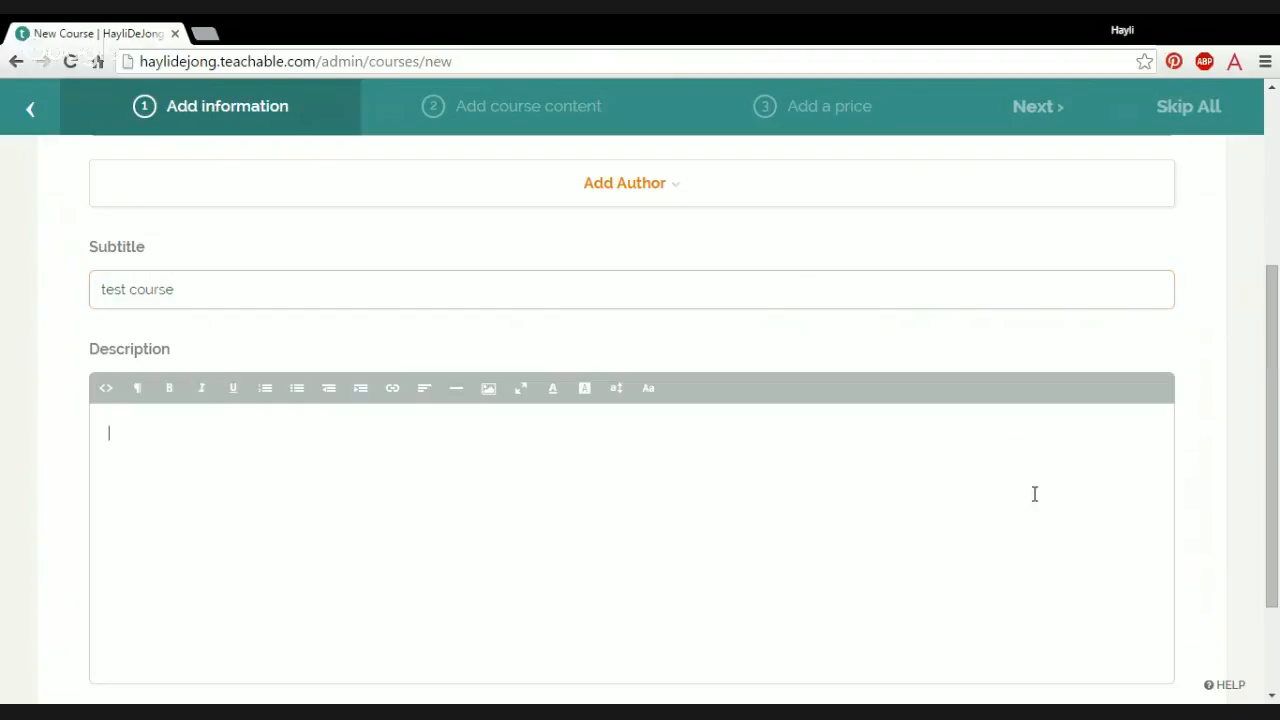
pyautogui.scroll(-2, 1035, 494)
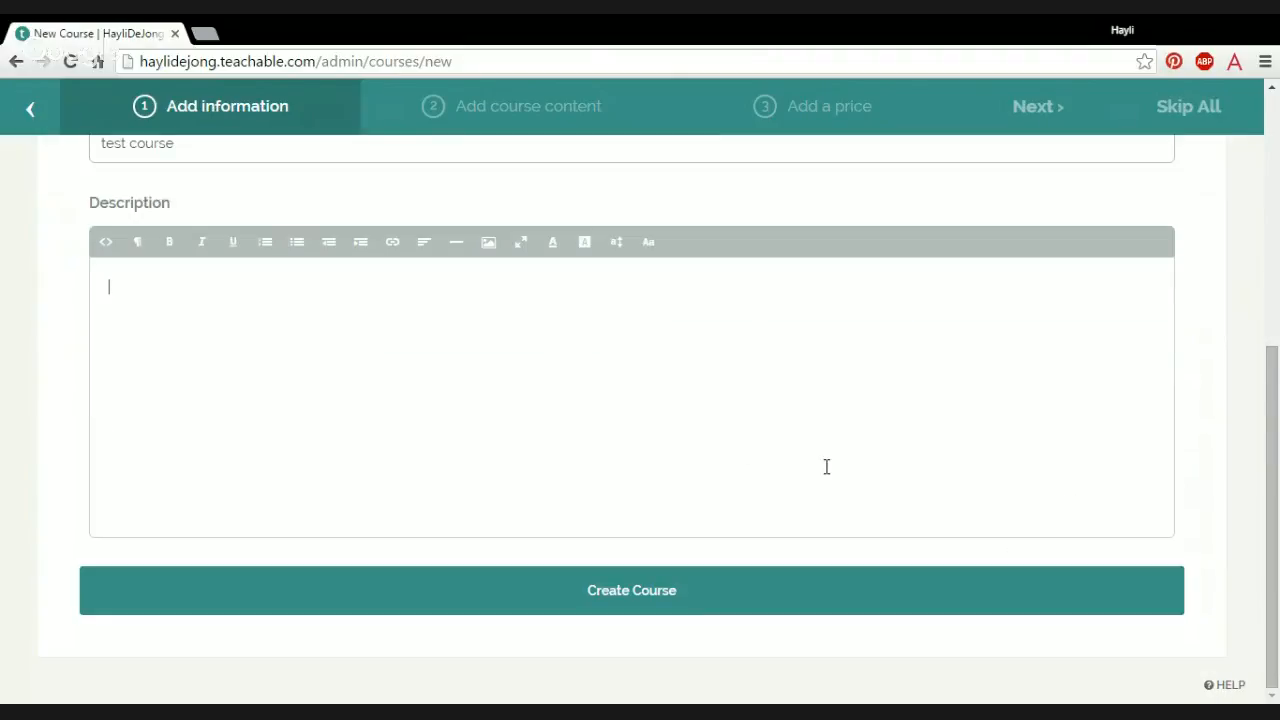
pyautogui.click(645, 603)
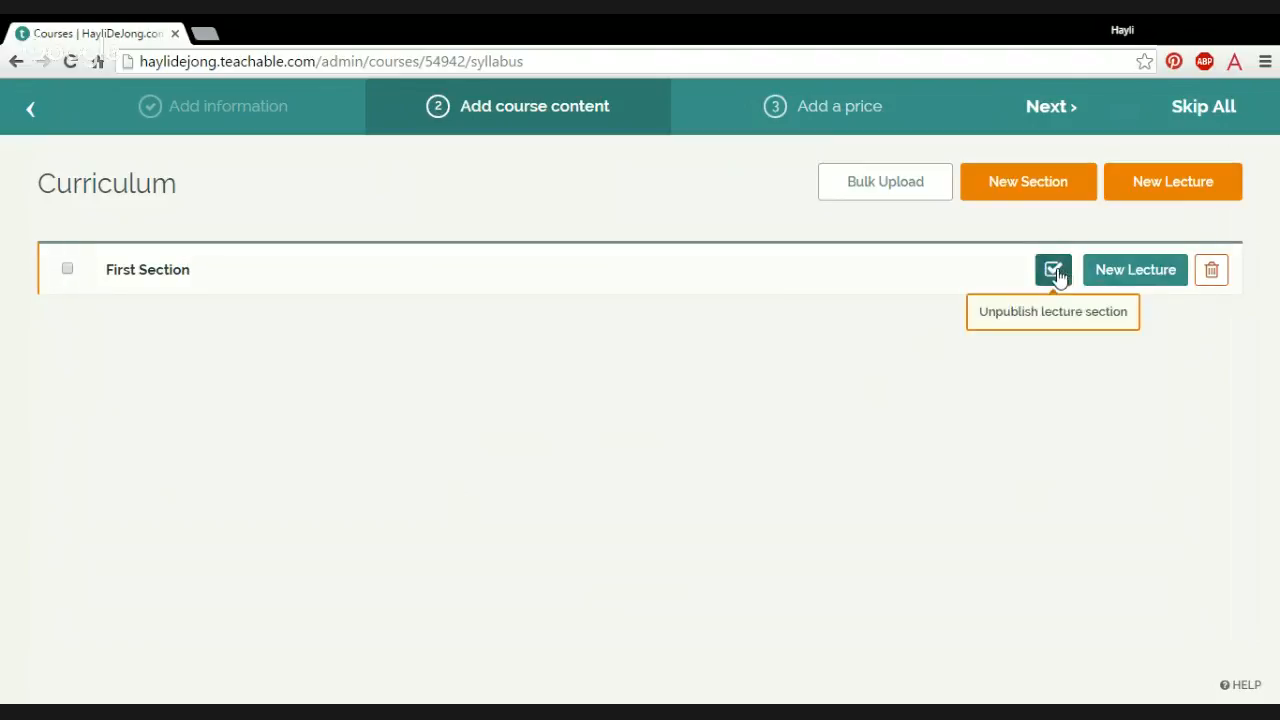
# Step: Add a section named "second section" to the course curriculum and save it
pyautogui.click(1041, 202)
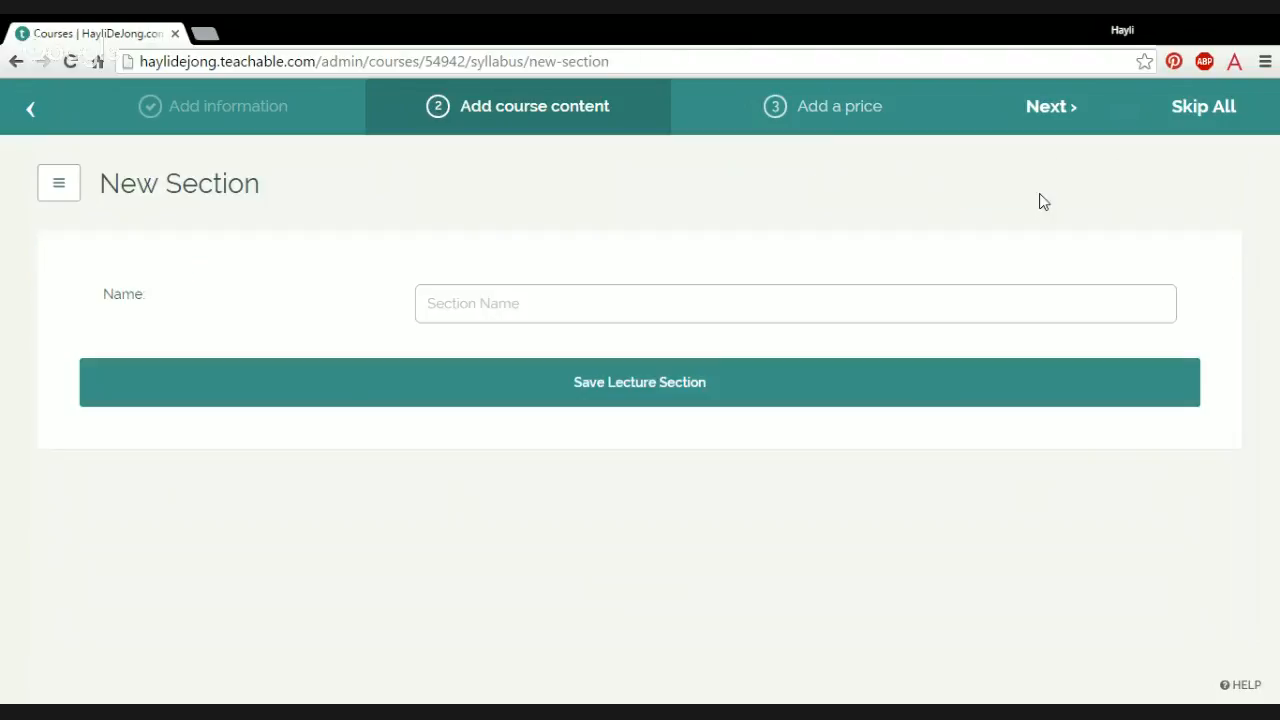
pyautogui.write('seco')
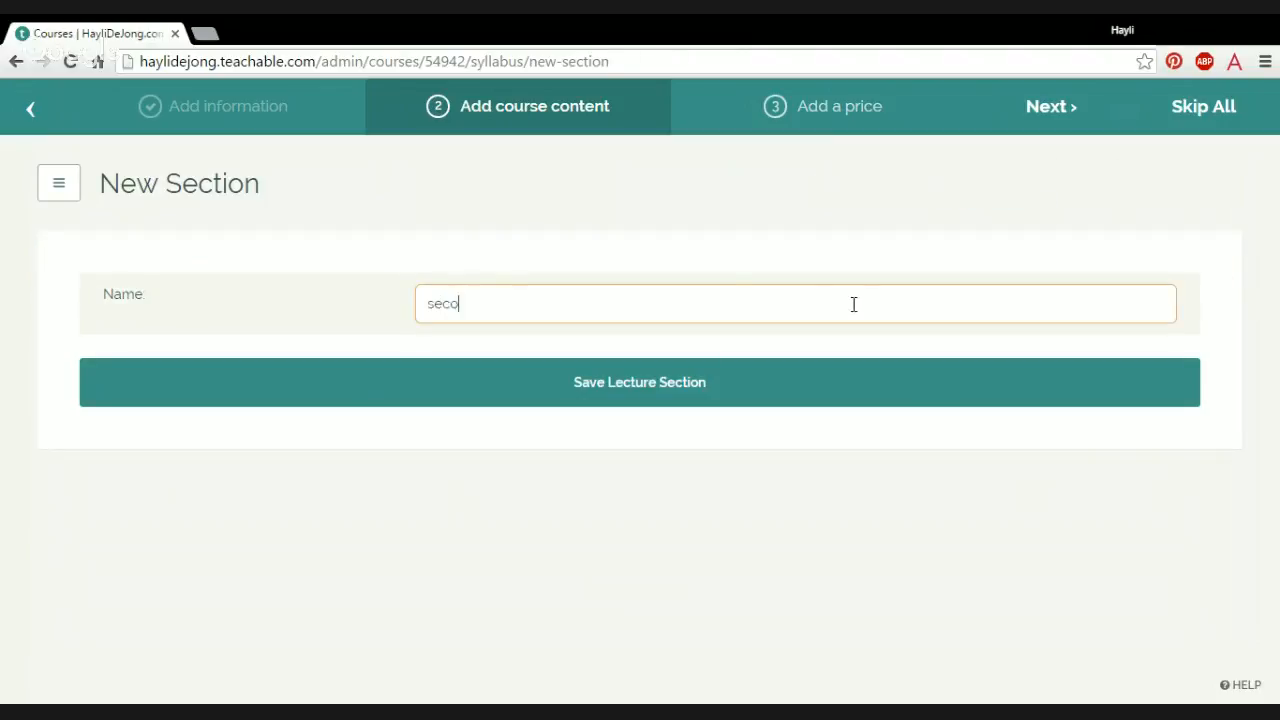
pyautogui.write('nd section')
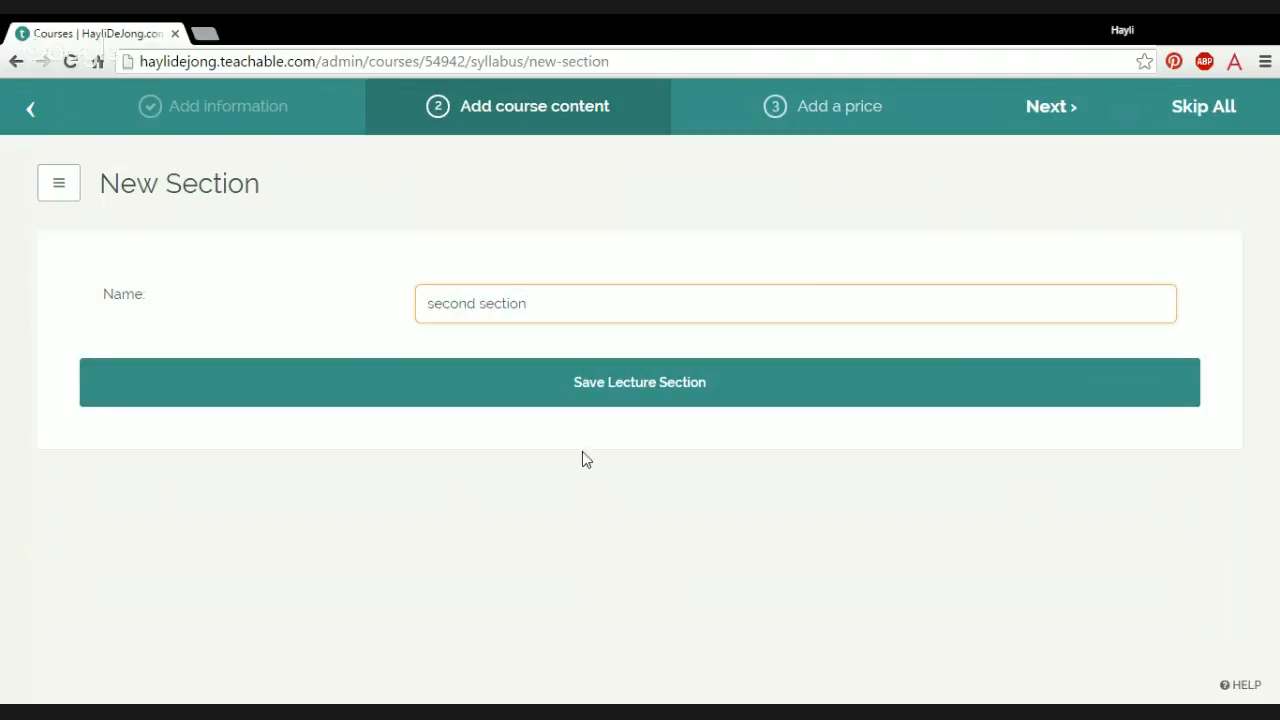
pyautogui.click(566, 380)
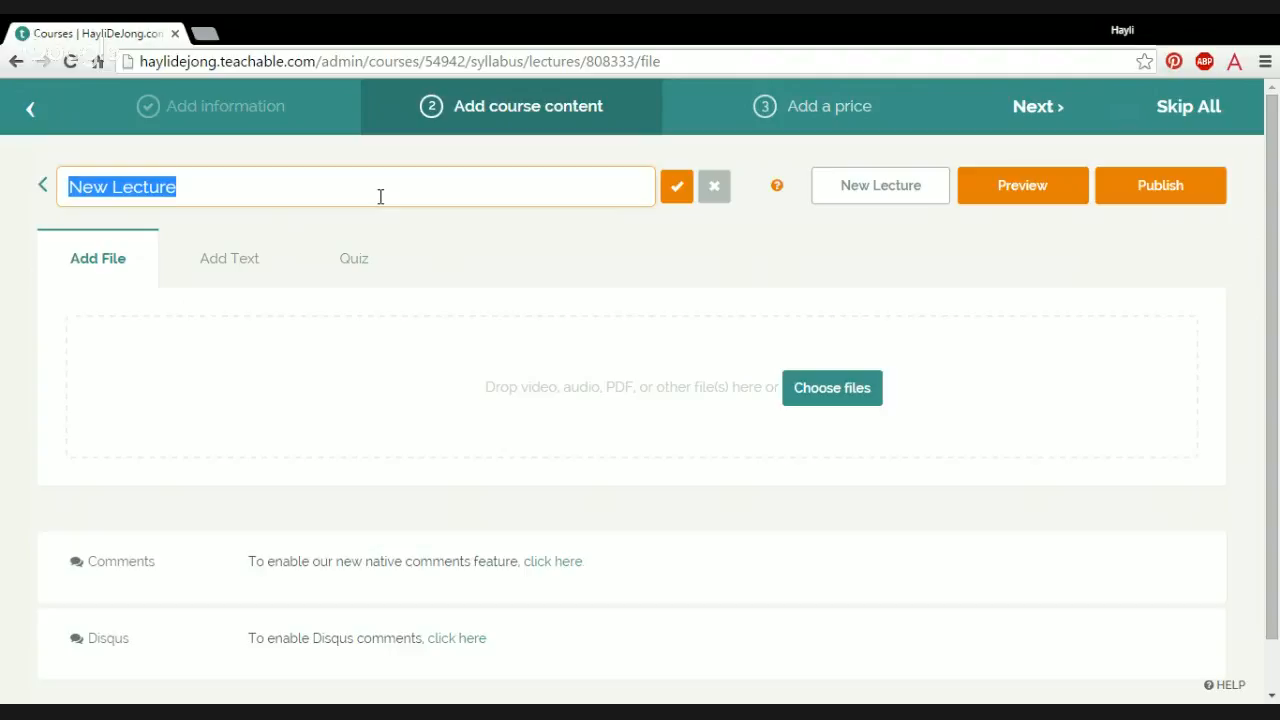
# Step: Rename the new lecture as "test lecture"
pyautogui.write('test lection')
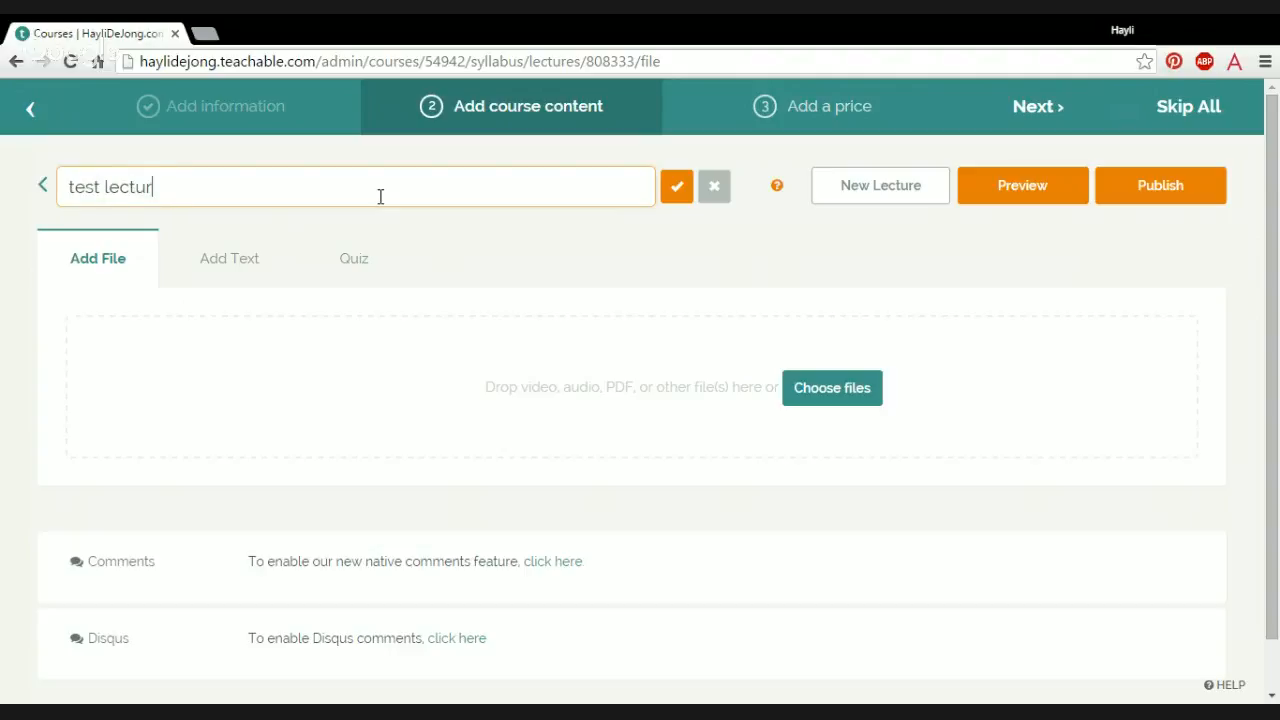
pyautogui.press('Return')
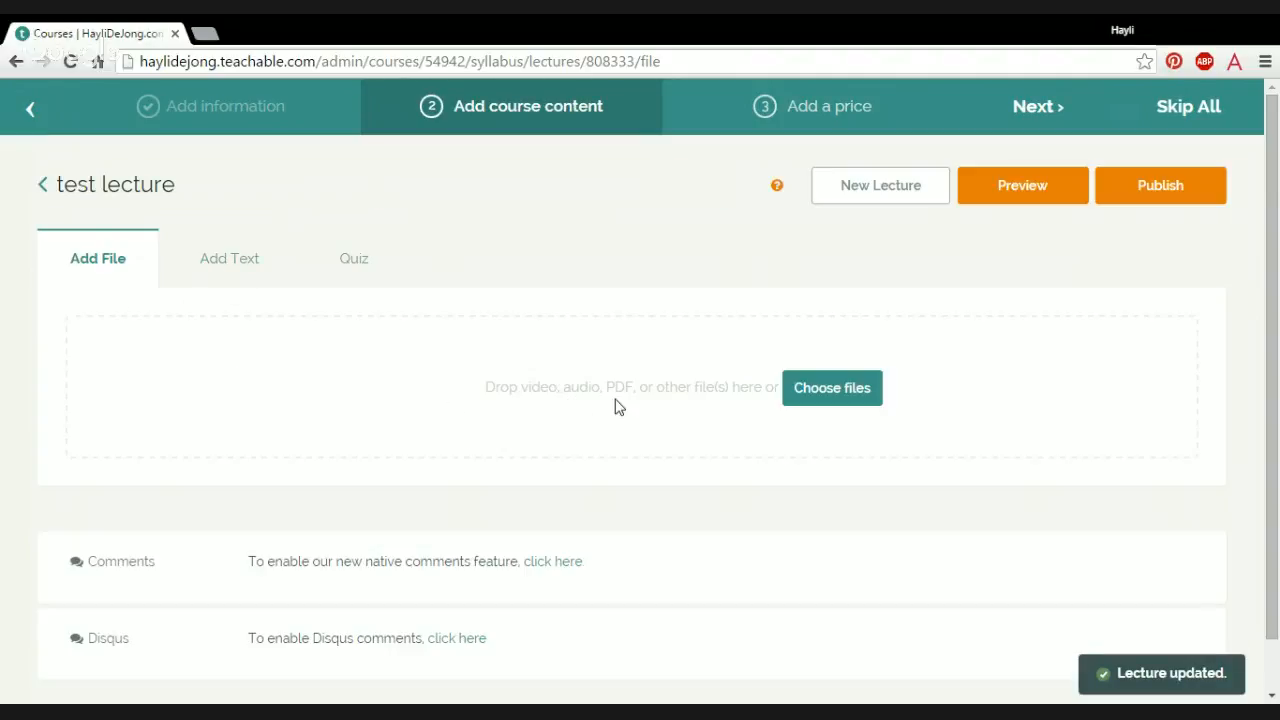
# Step: Attach the file "7 Must have tools for New Bloggers.pdf" to the lecture and turn on downloading for it
pyautogui.click(816, 395)
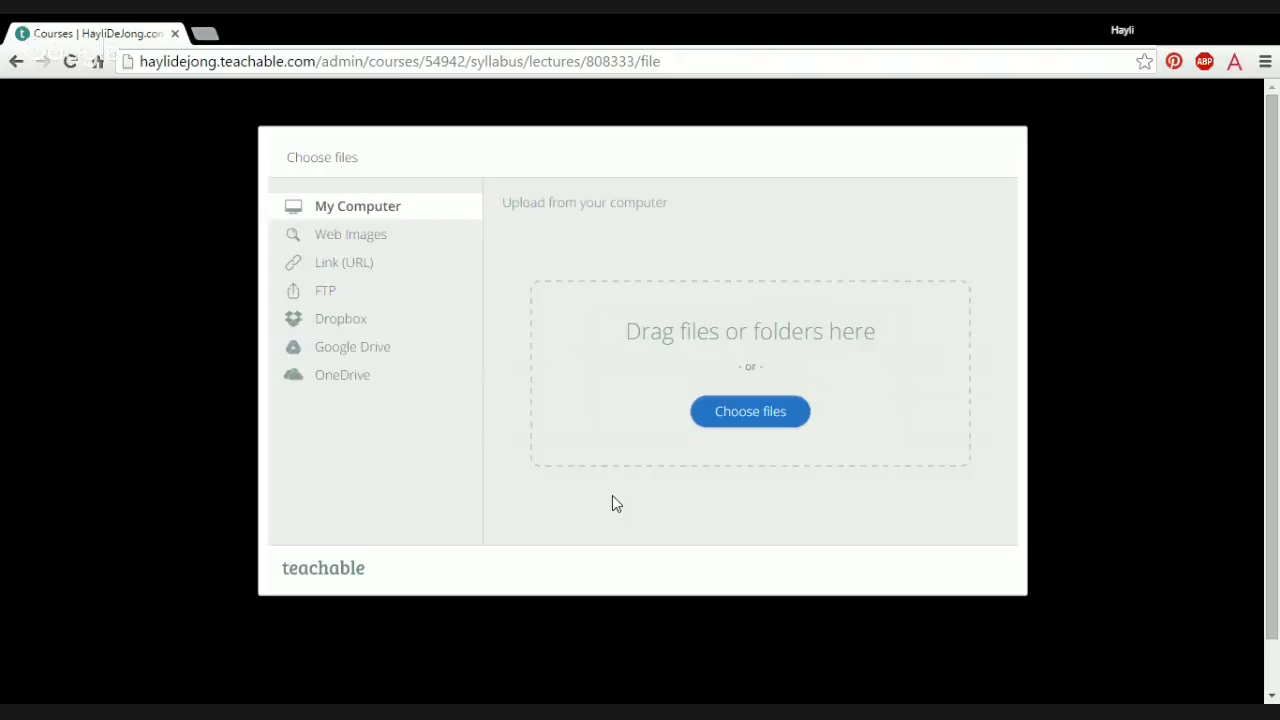
pyautogui.click(748, 428)
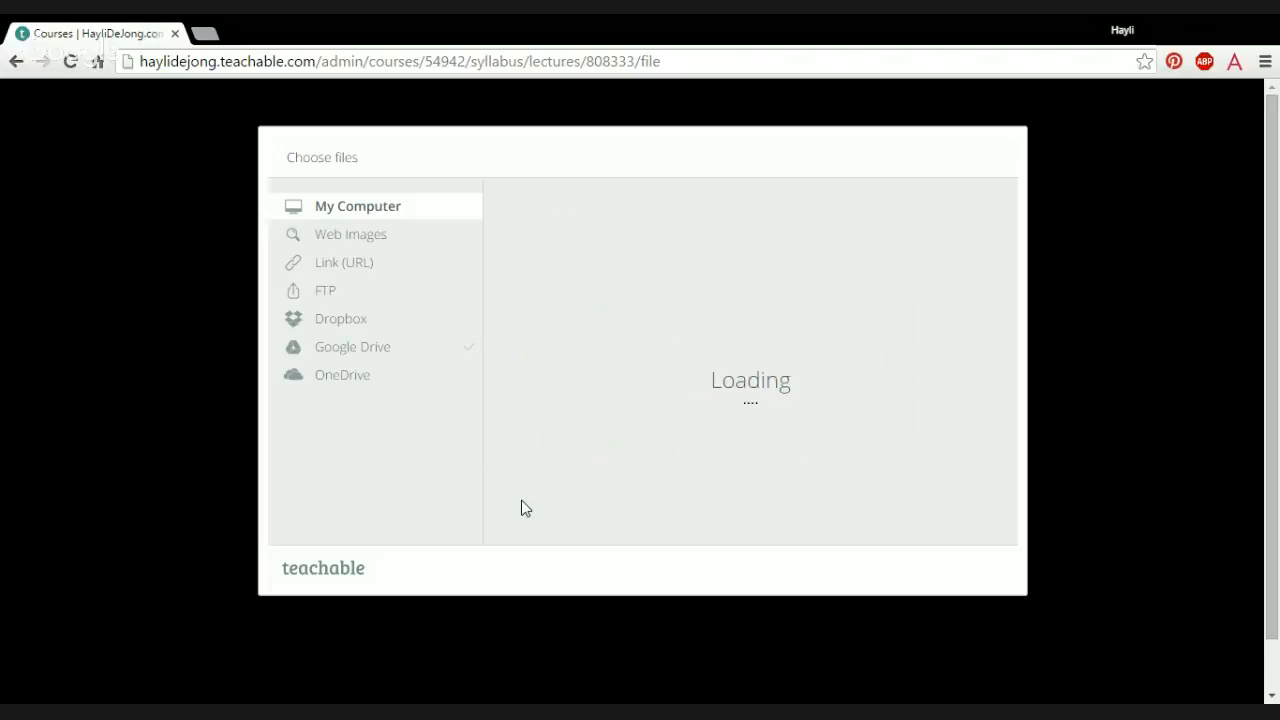
pyautogui.click(912, 564)
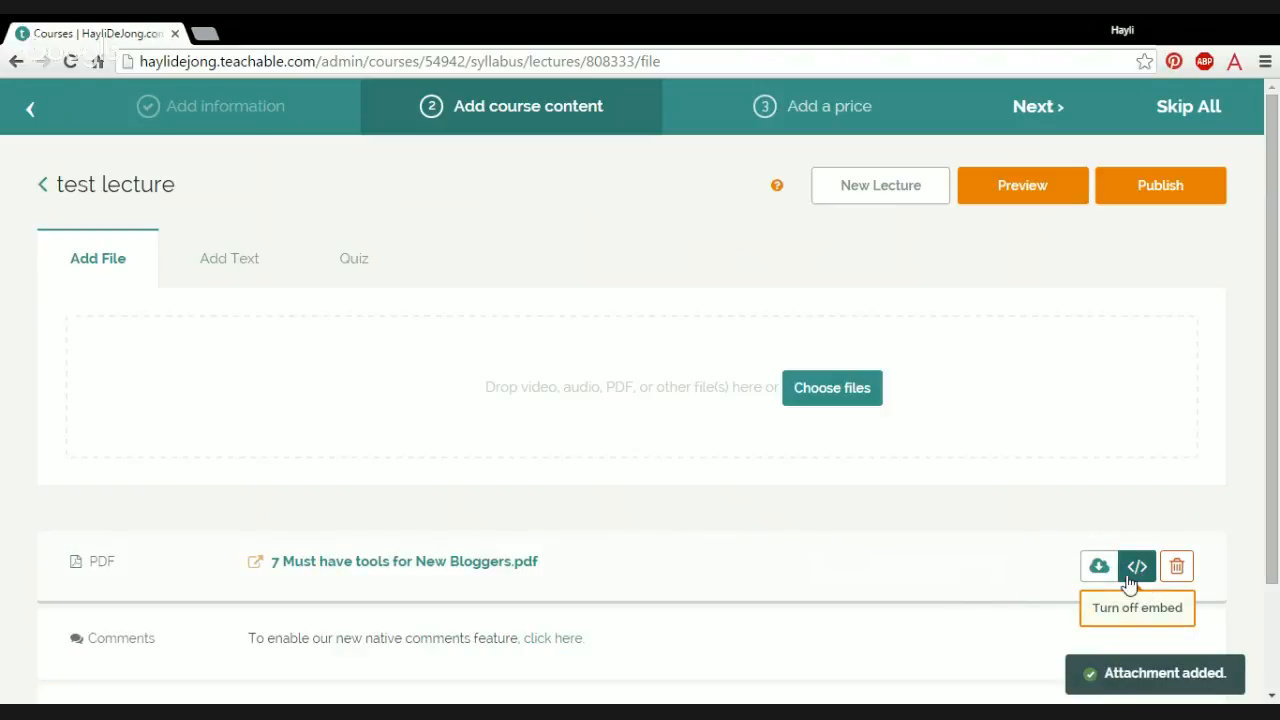
pyautogui.click(1098, 568)
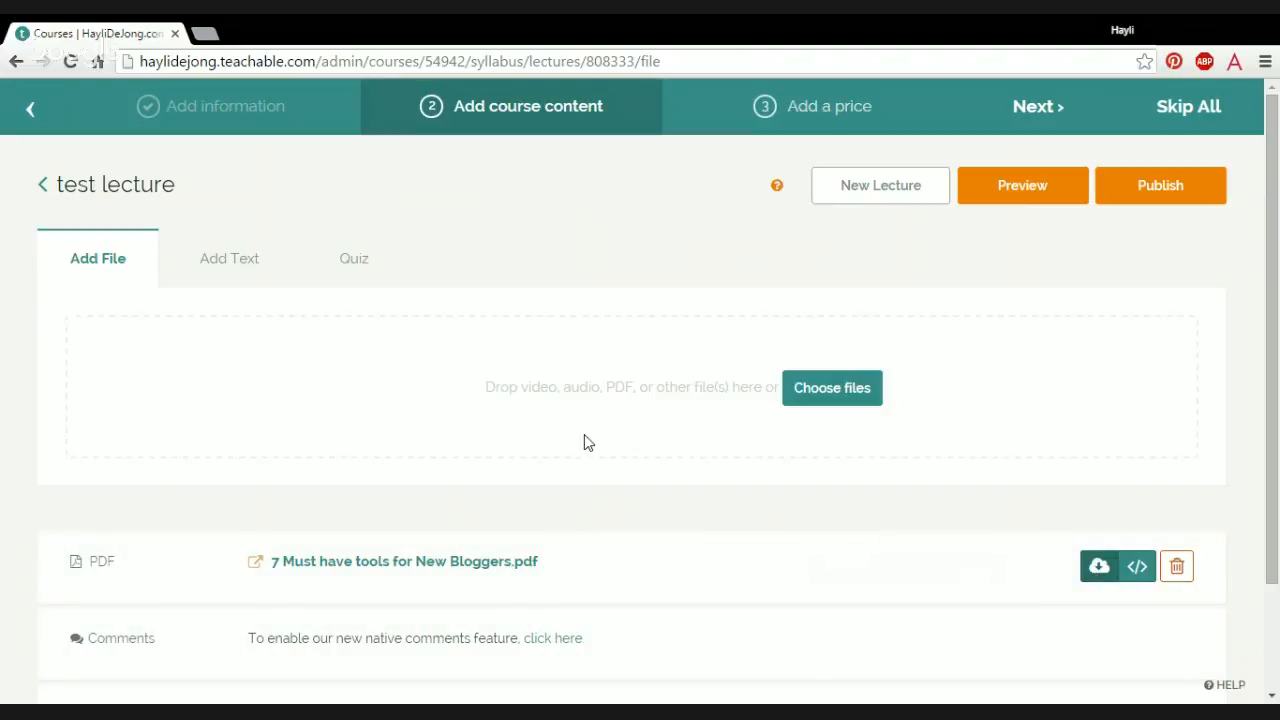
# Step: Look at the lecture's text editor and its HTML code view, and return to the file upload area
pyautogui.click(244, 259)
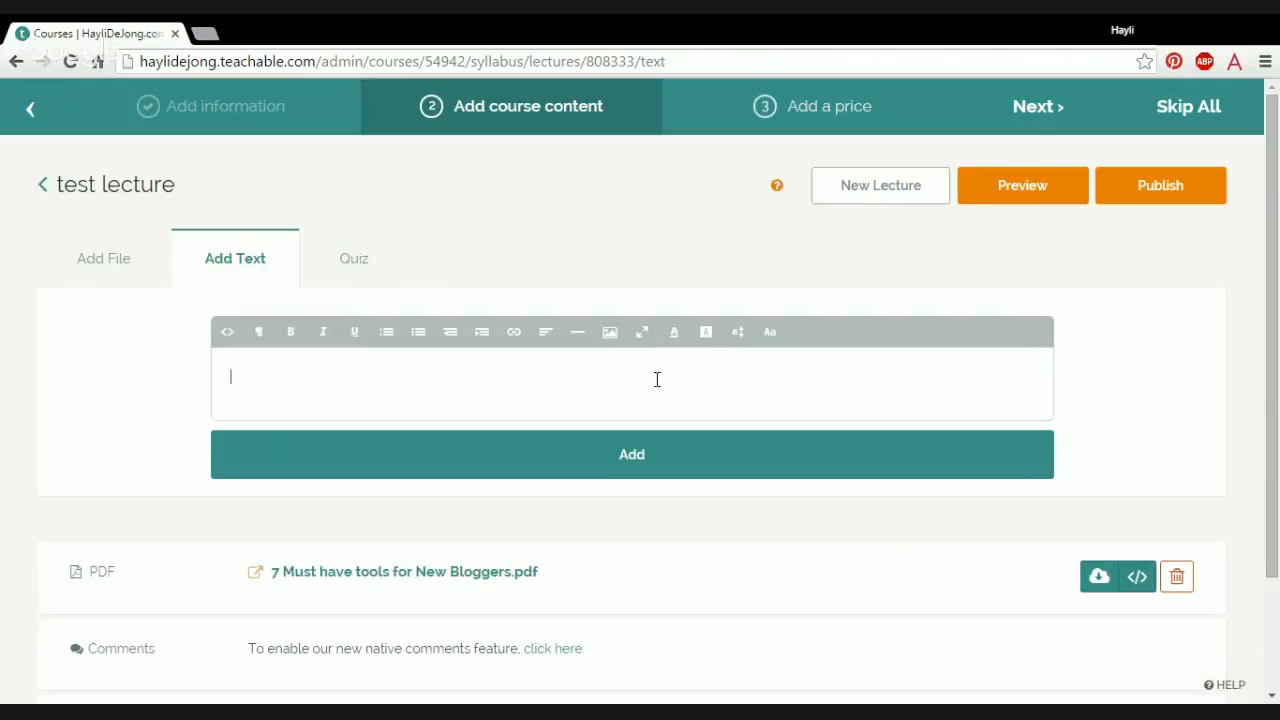
pyautogui.click(226, 332)
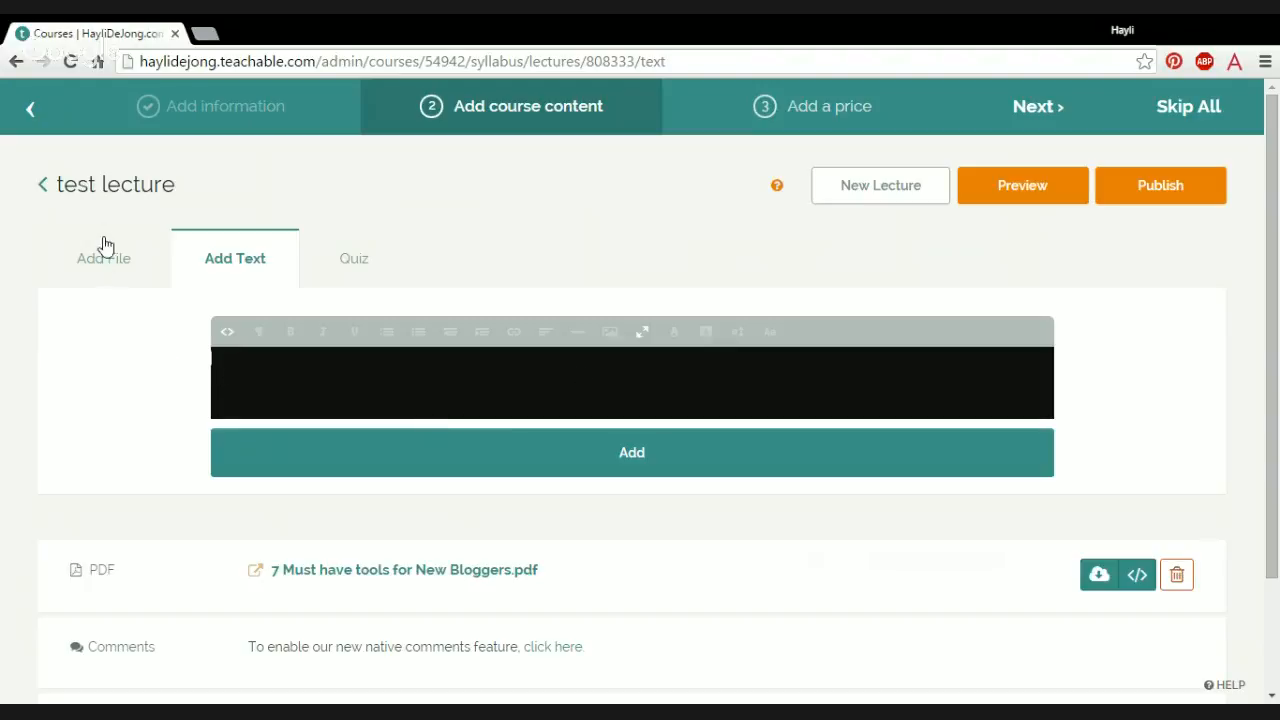
pyautogui.click(111, 271)
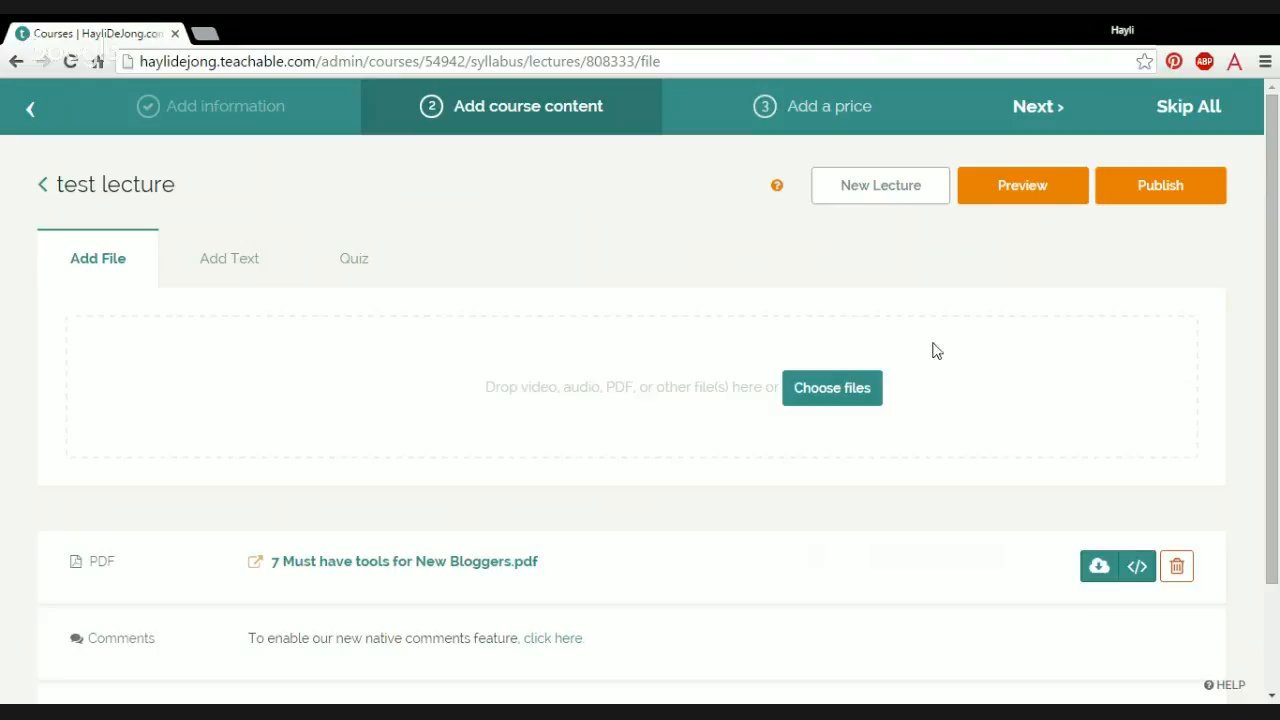
# Step: Add a quiz to the test lecture
pyautogui.click(353, 262)
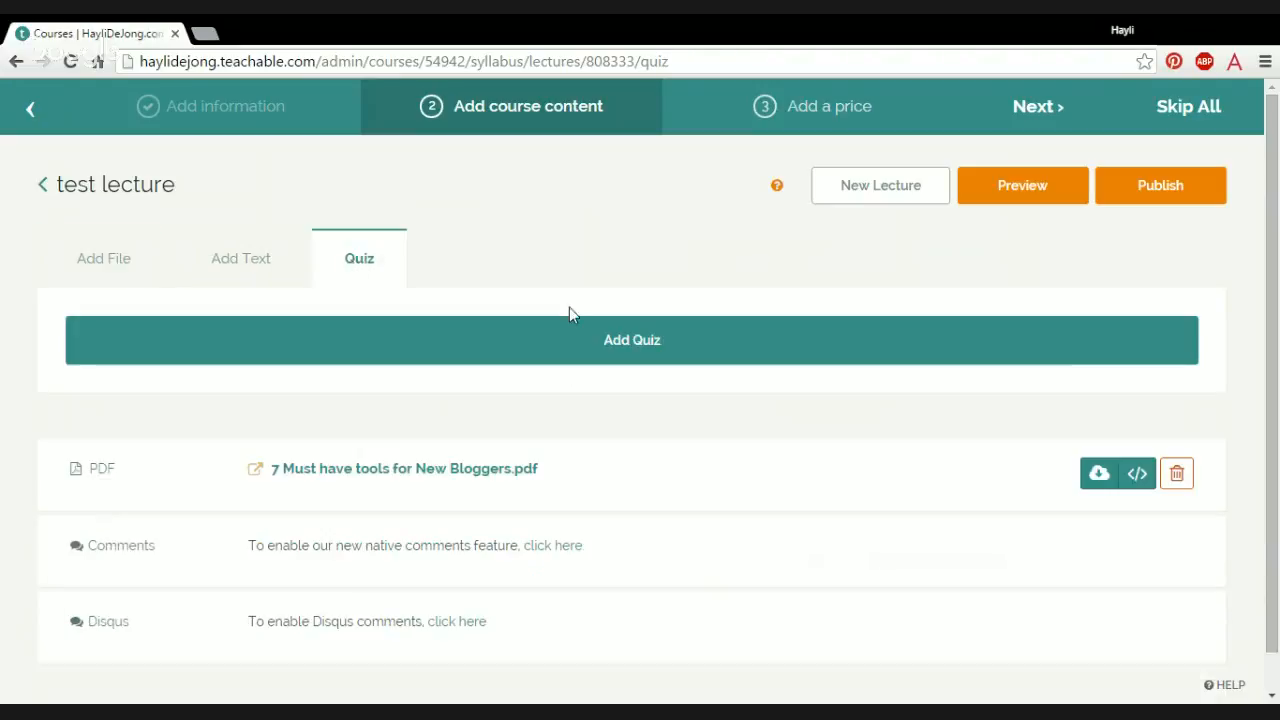
pyautogui.click(991, 354)
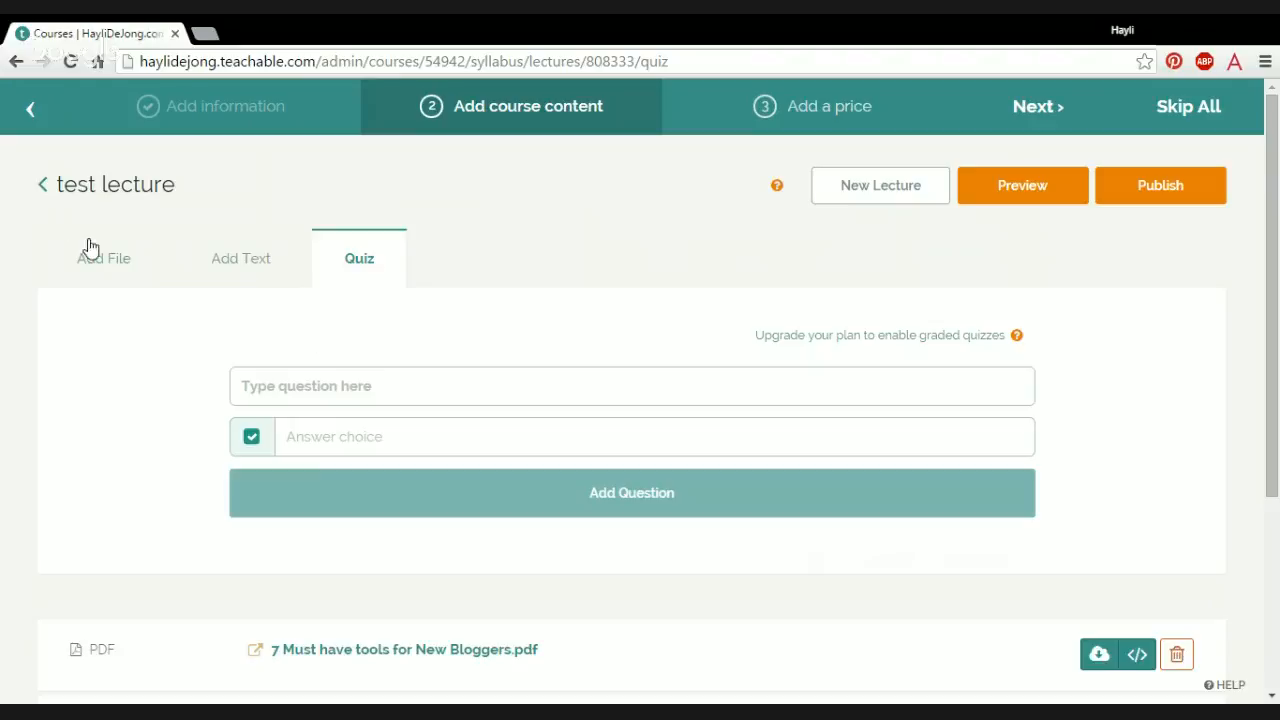
# Step: Preview the test lecture as students see it, examine the embedded PDF and its download link, and return to the lecture editor
pyautogui.click(1035, 198)
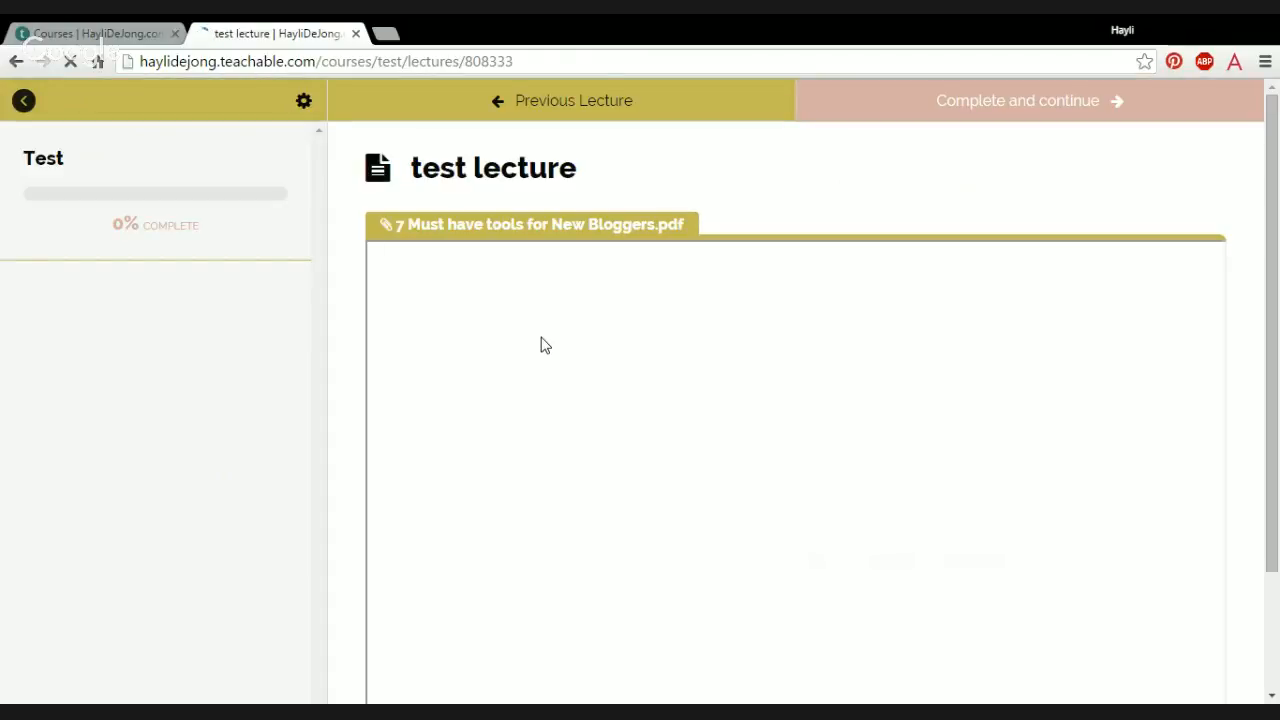
pyautogui.click(120, 33)
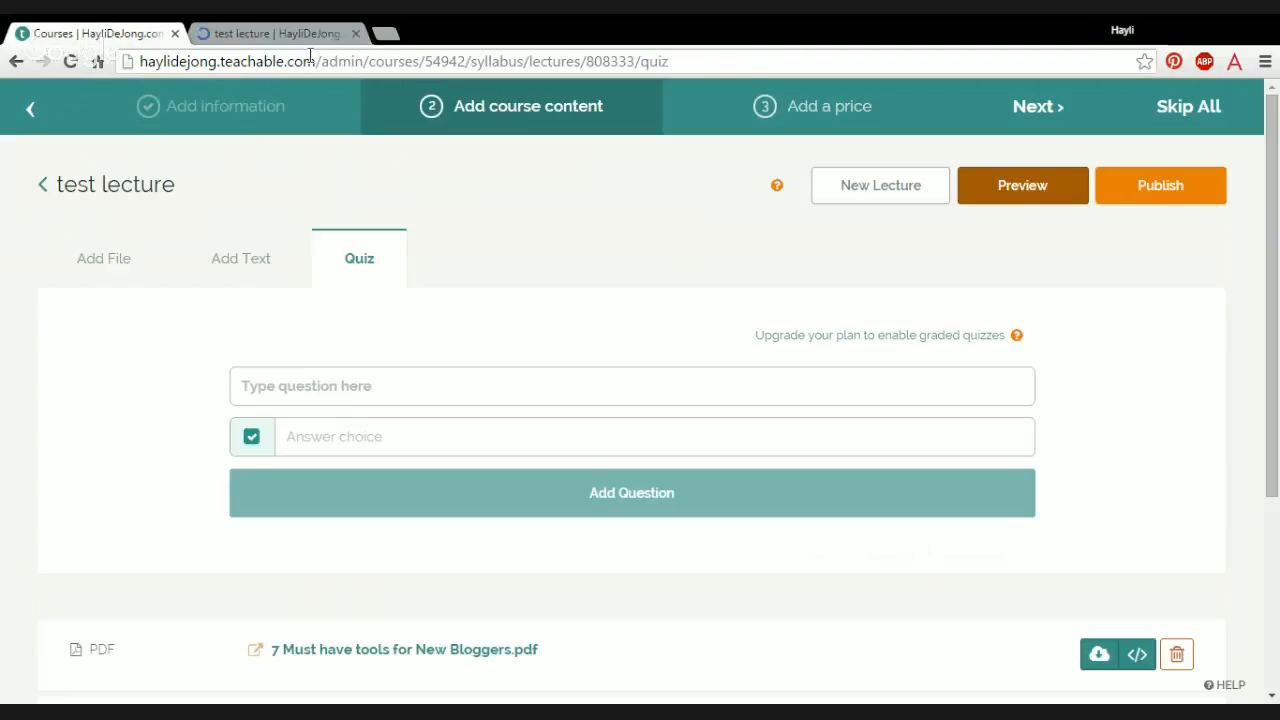
pyautogui.click(282, 34)
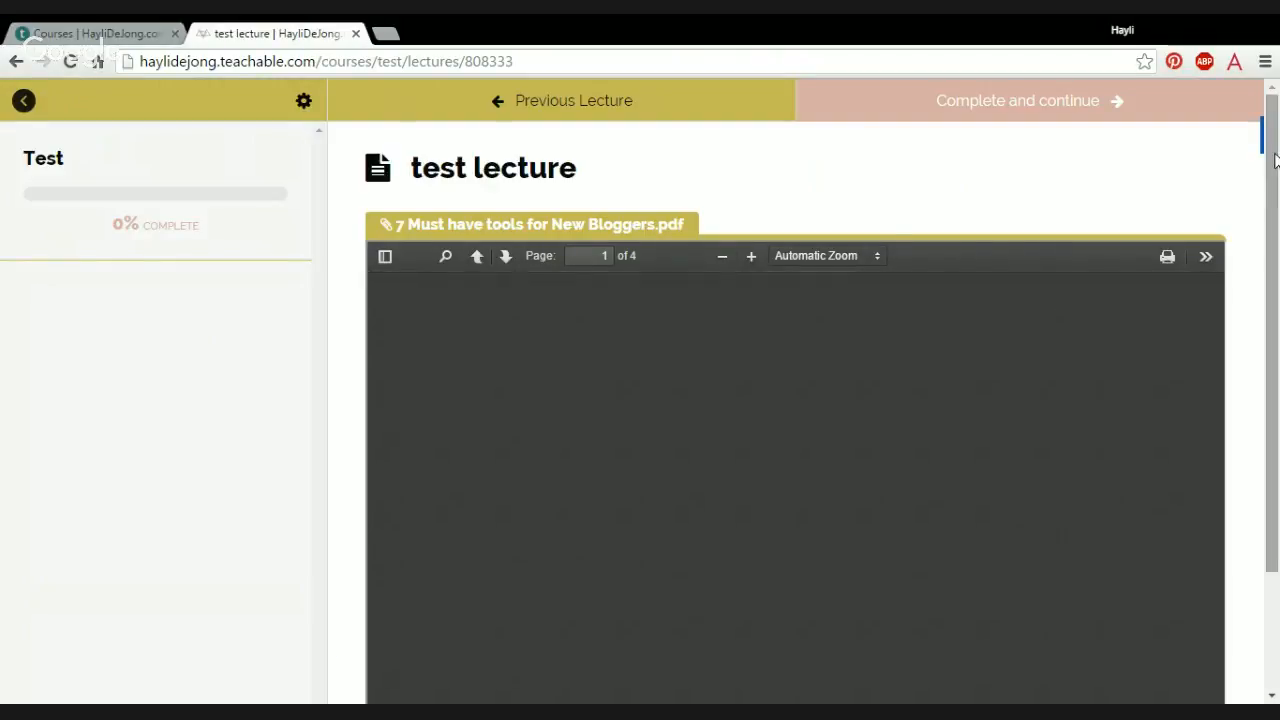
pyautogui.scroll(-1, 1276, 200)
pyautogui.scroll(-1, 1276, 200)
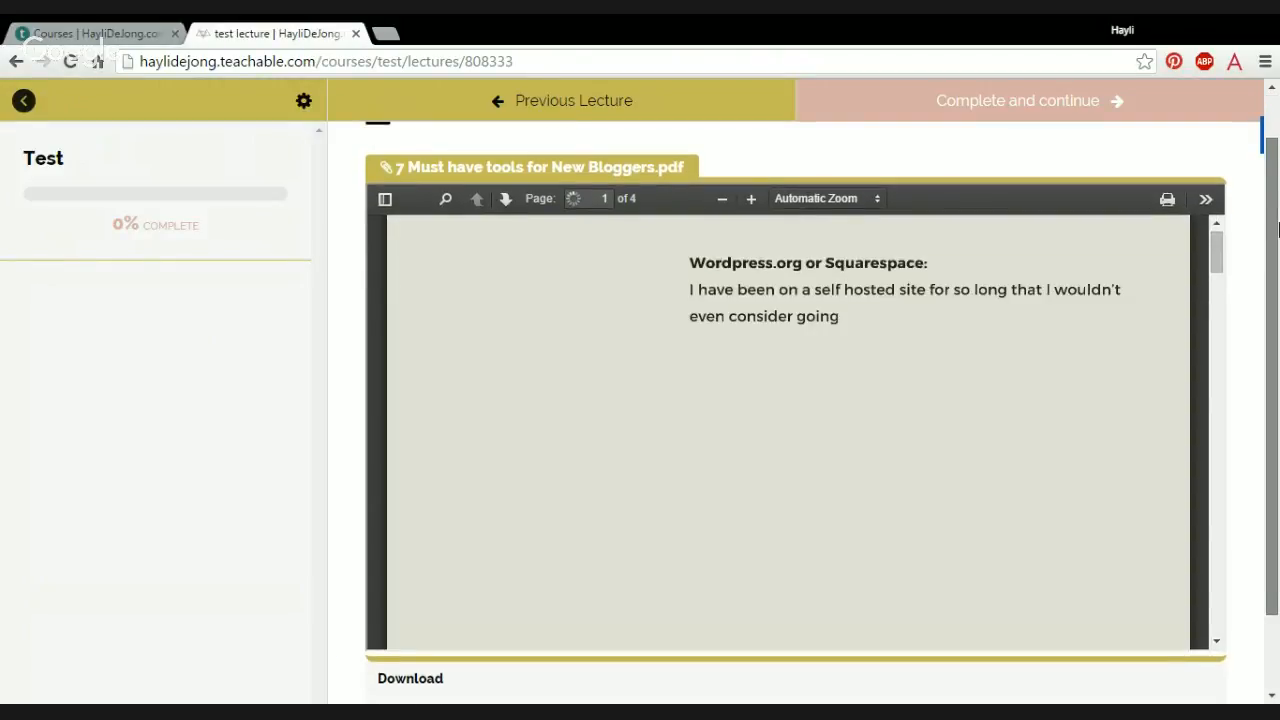
pyautogui.scroll(-1, 1276, 225)
pyautogui.scroll(-2, 474, 679)
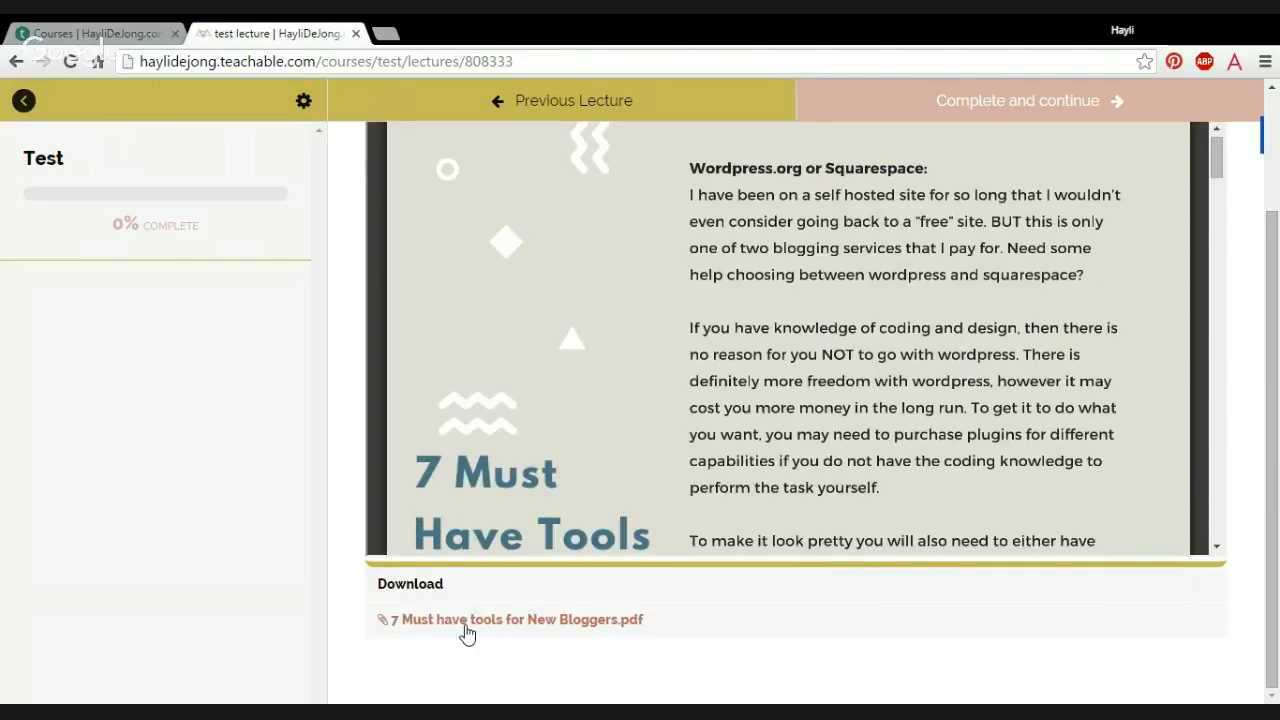
pyautogui.moveTo(1275, 540); pyautogui.dragTo(1276, 420)
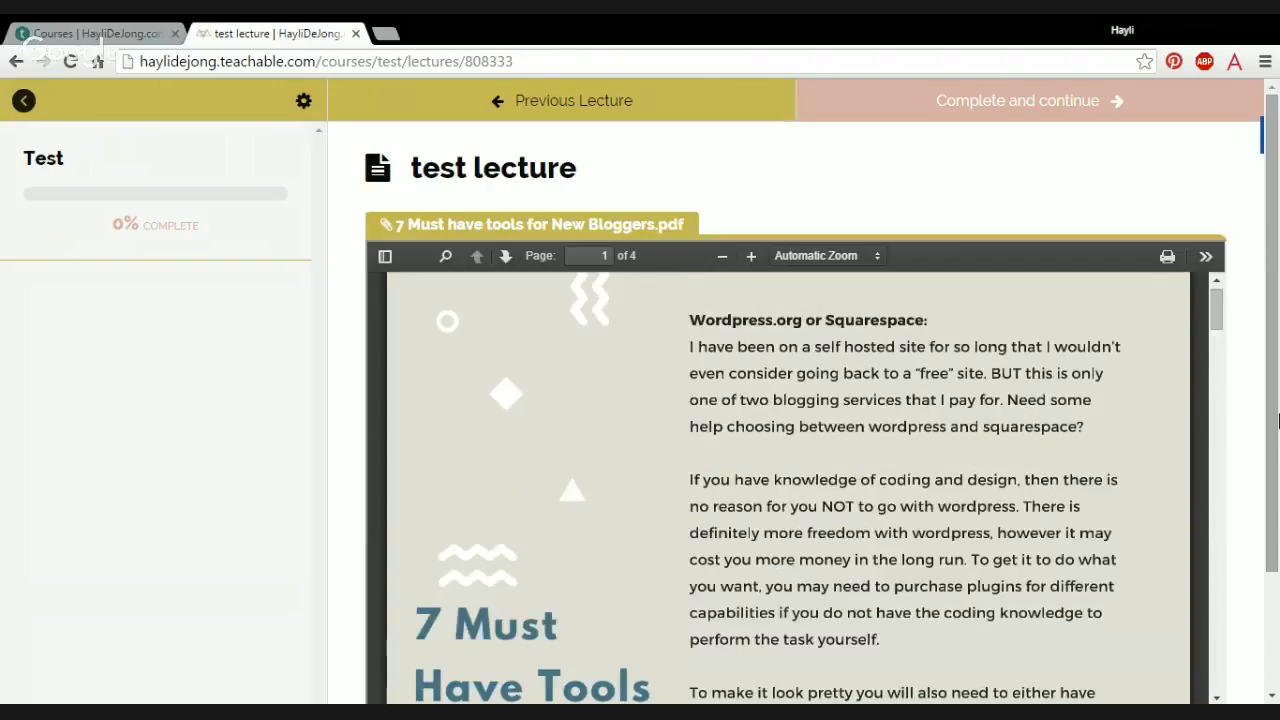
pyautogui.moveTo(1217, 318); pyautogui.dragTo(1223, 491)
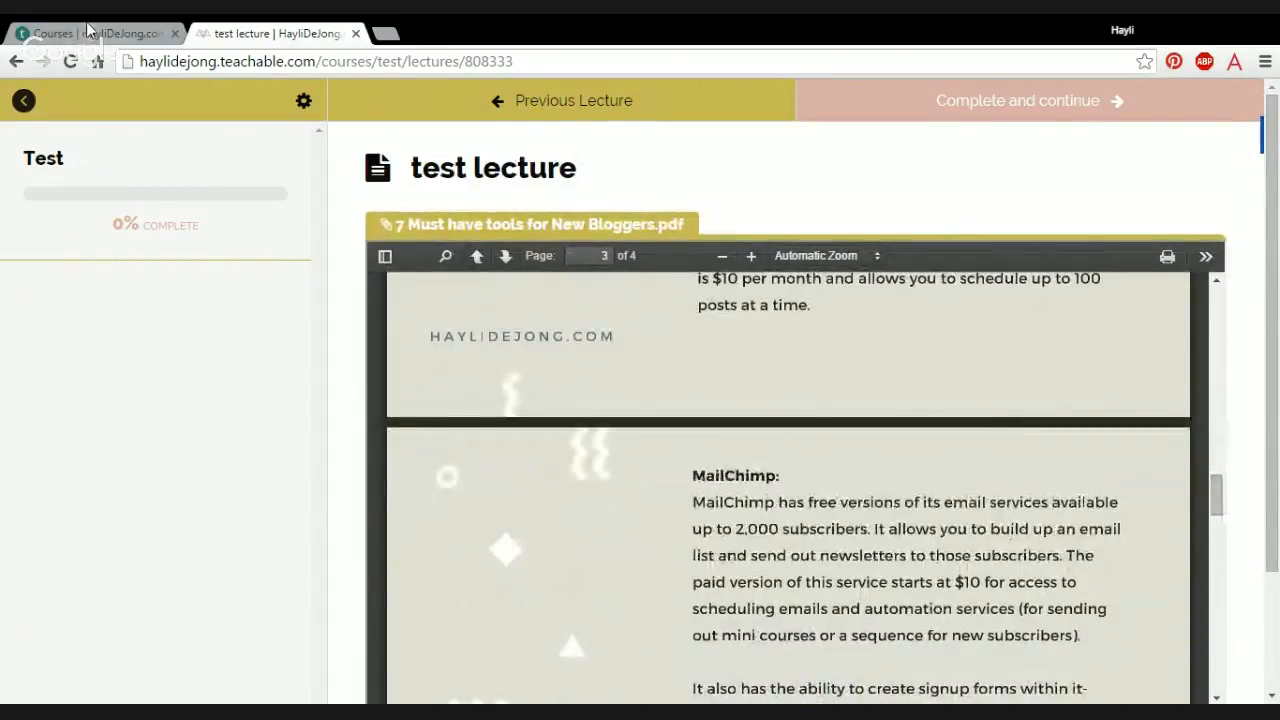
pyautogui.click(88, 32)
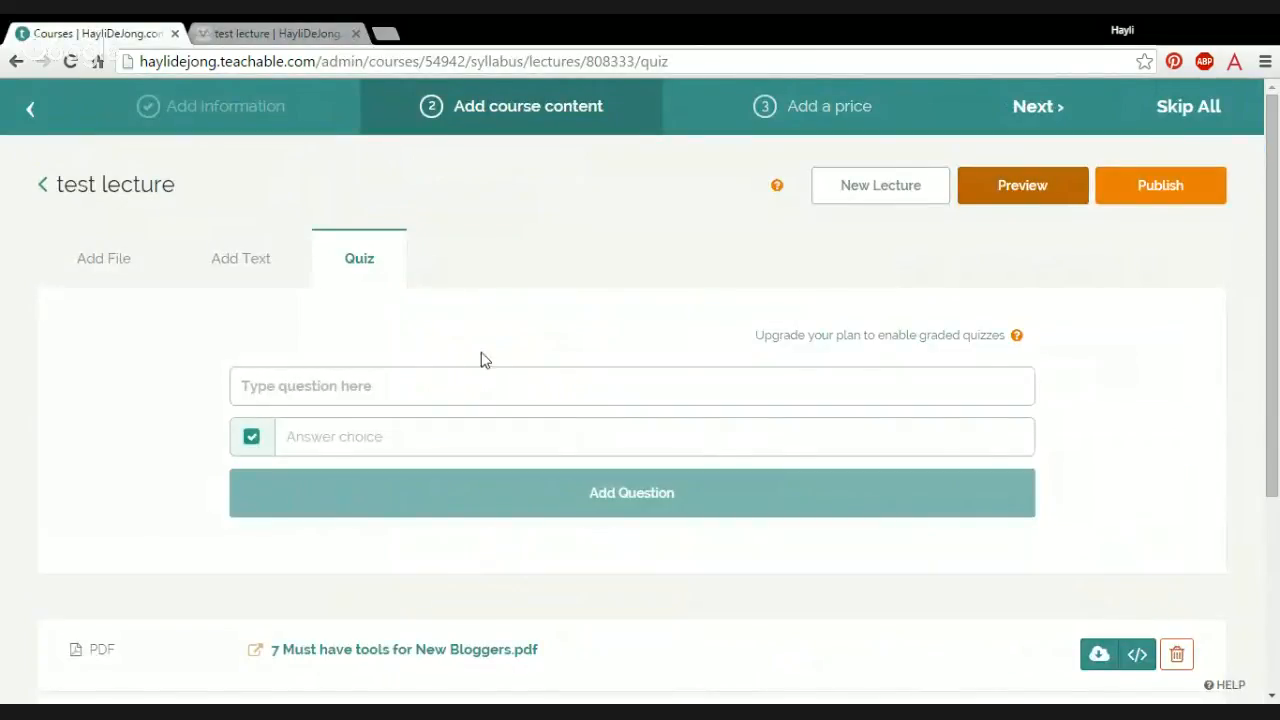
# Step: Go to the course pricing, look at the Payment Plan form, and return to the choice of pricing types
pyautogui.moveTo(814, 137)
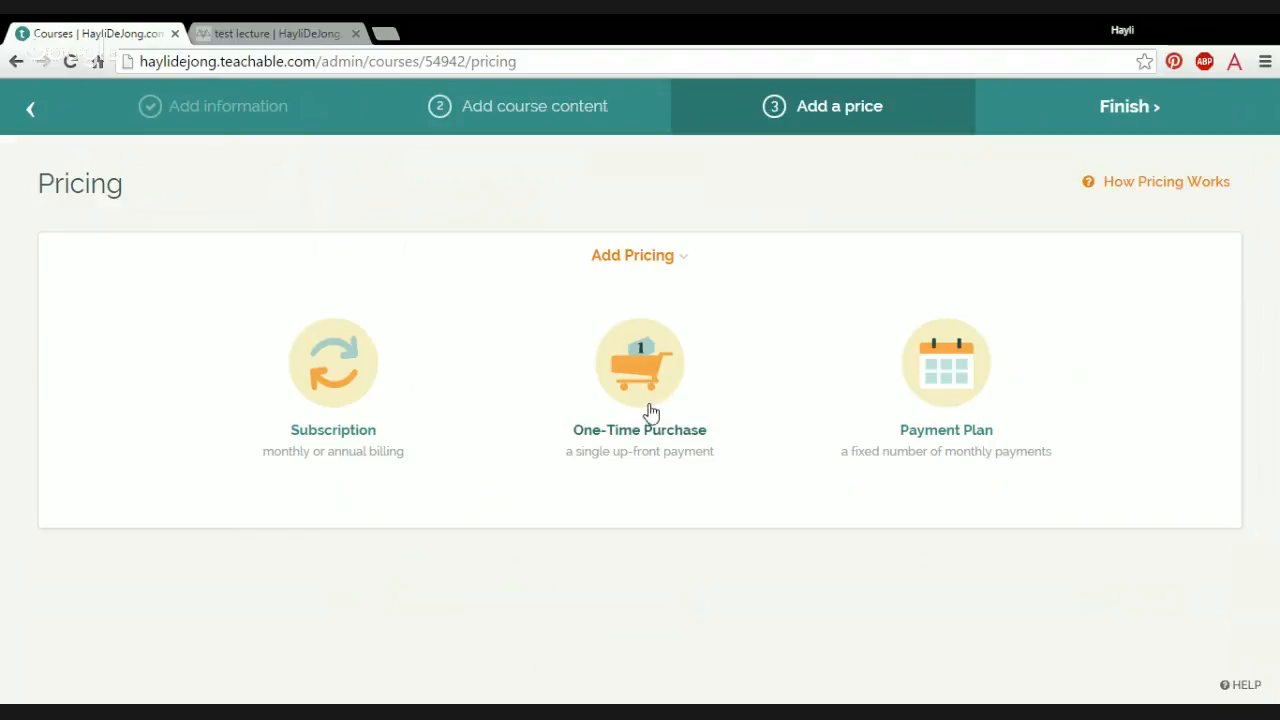
pyautogui.click(957, 368)
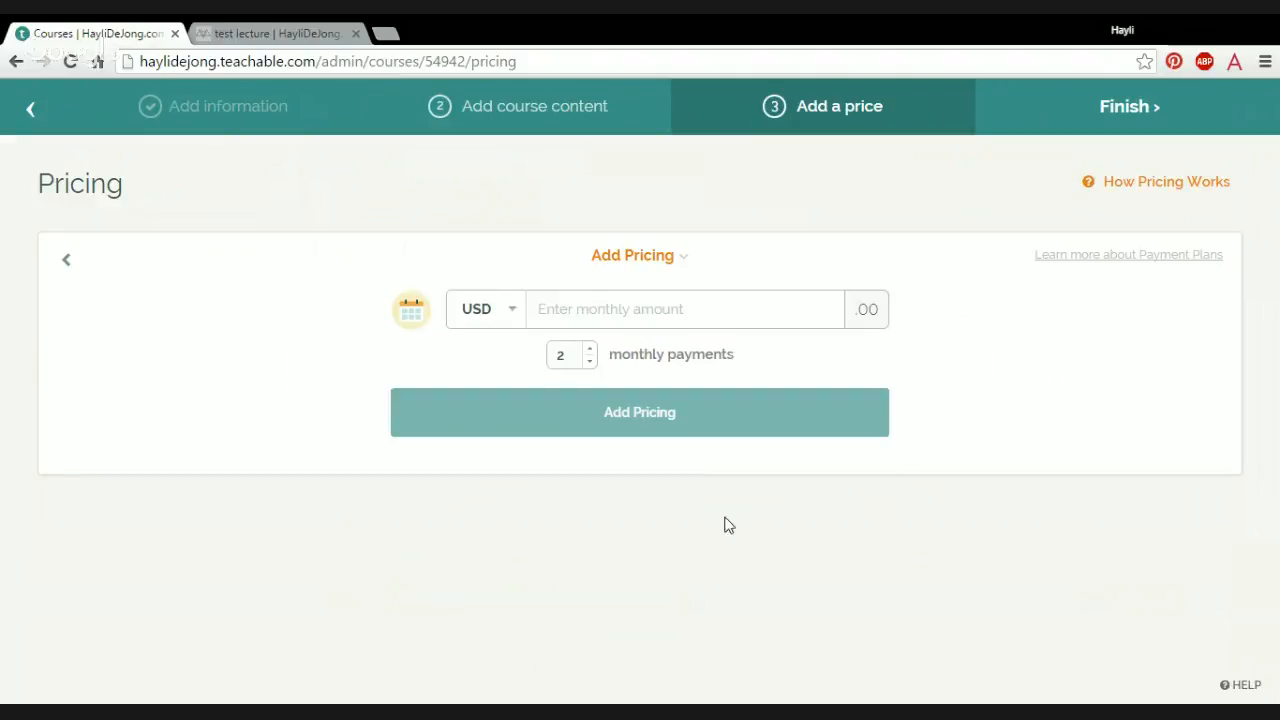
pyautogui.click(68, 263)
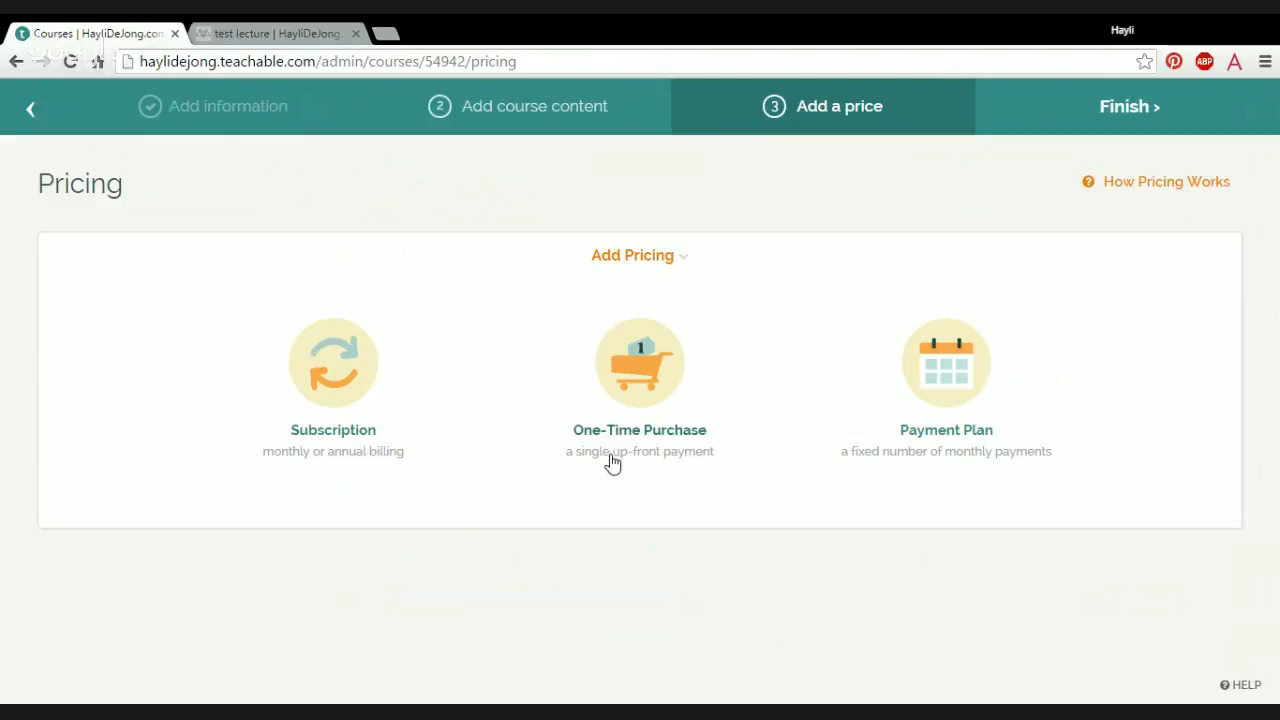
# Step: Add a One-Time Purchase price of 97 USD to the course
pyautogui.click(655, 370)
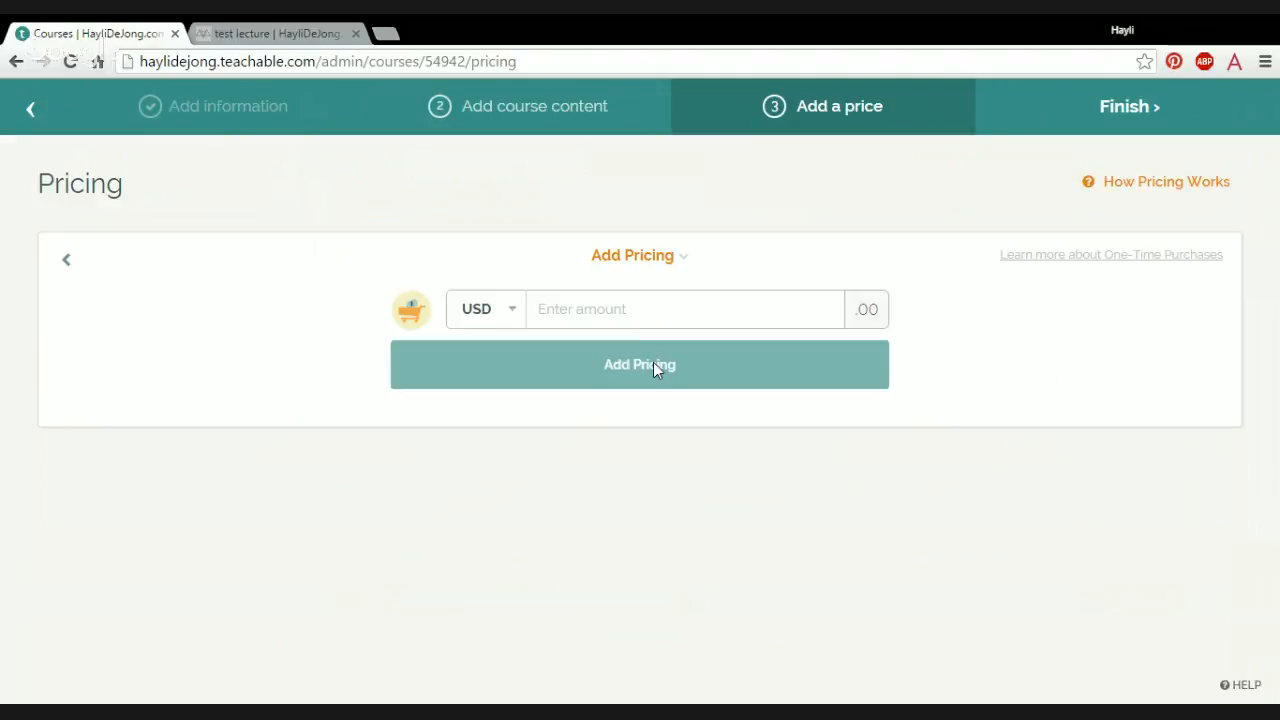
pyautogui.click(631, 313)
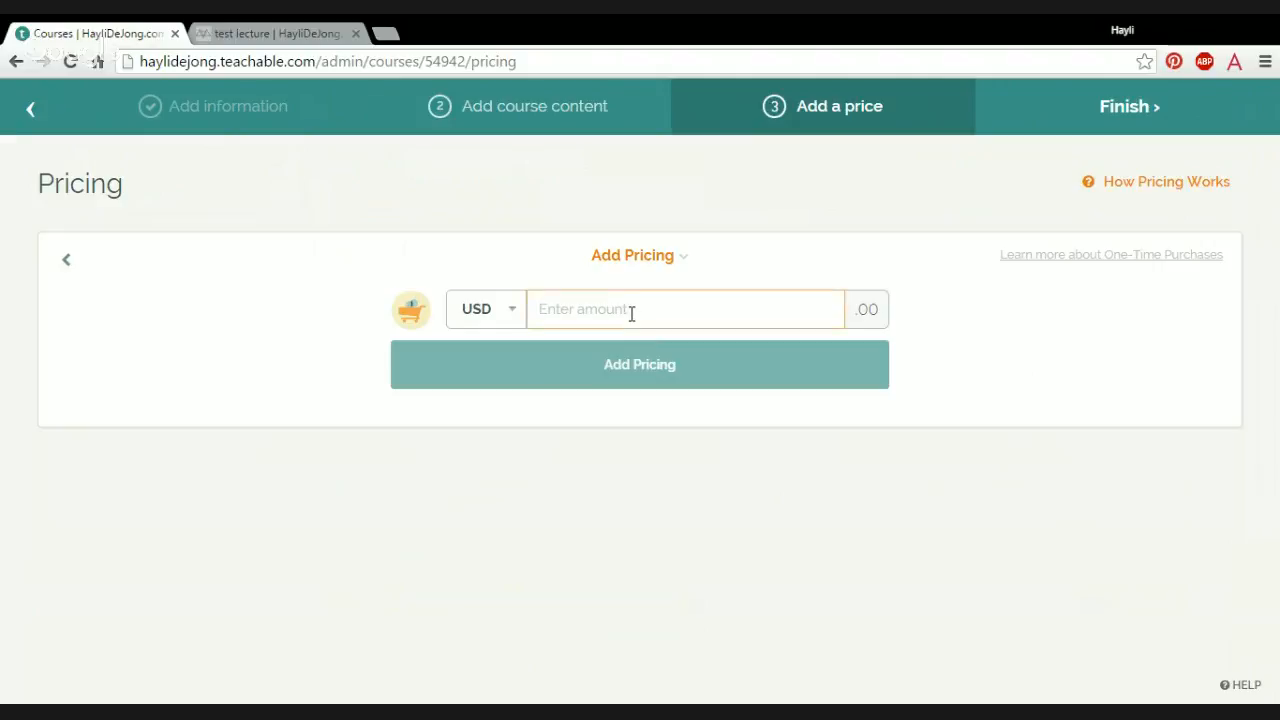
pyautogui.write('97')
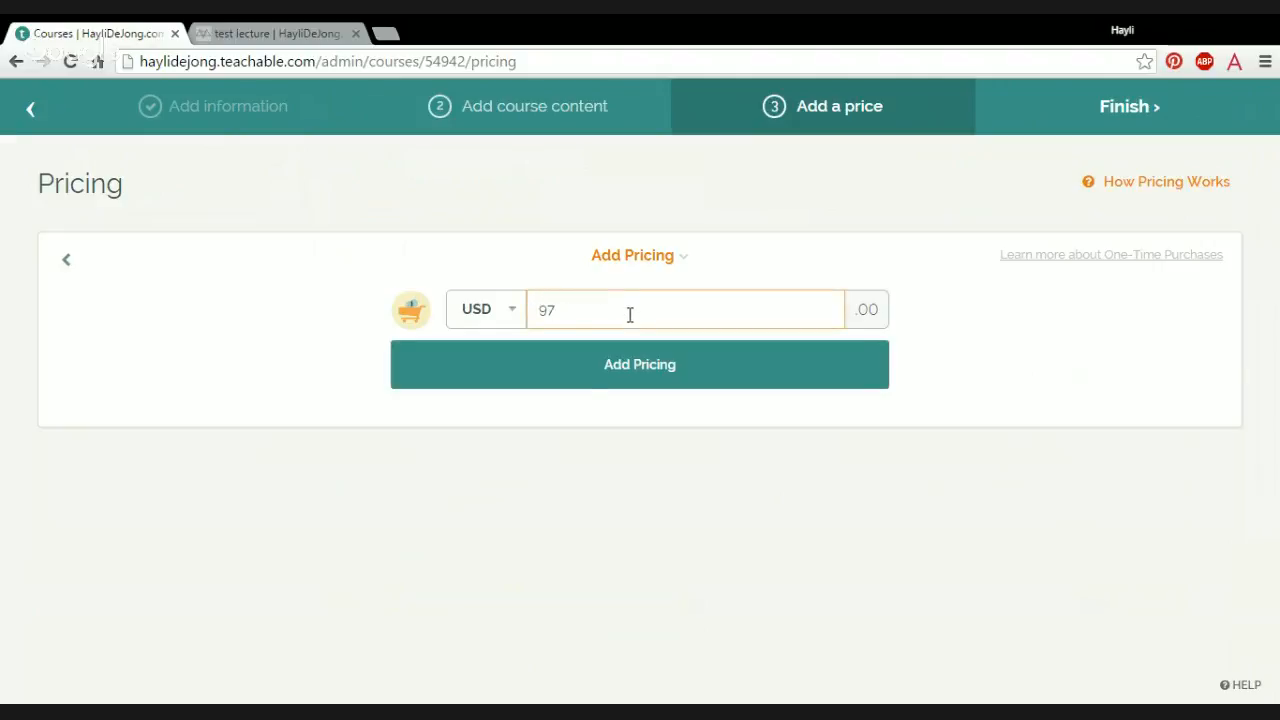
pyautogui.click(598, 376)
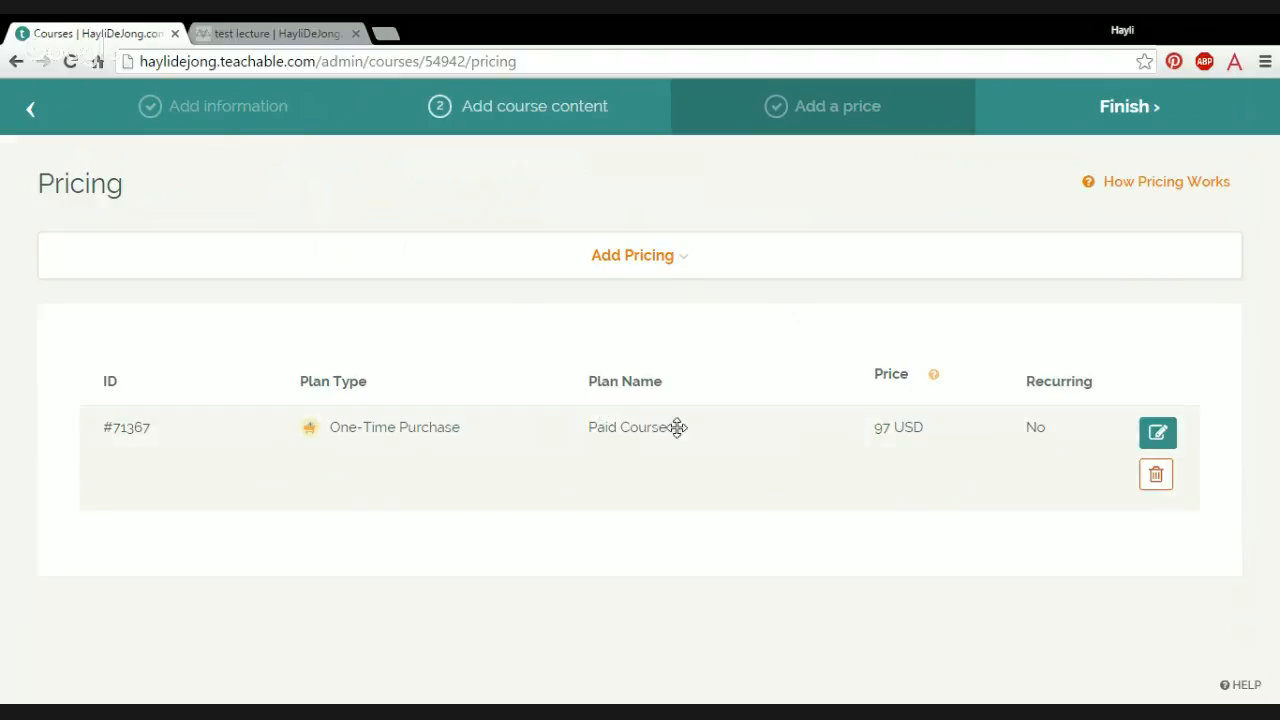
# Step: Check the other pricing types once more, finish the course setup and dismiss the course-created dialog
pyautogui.click(662, 276)
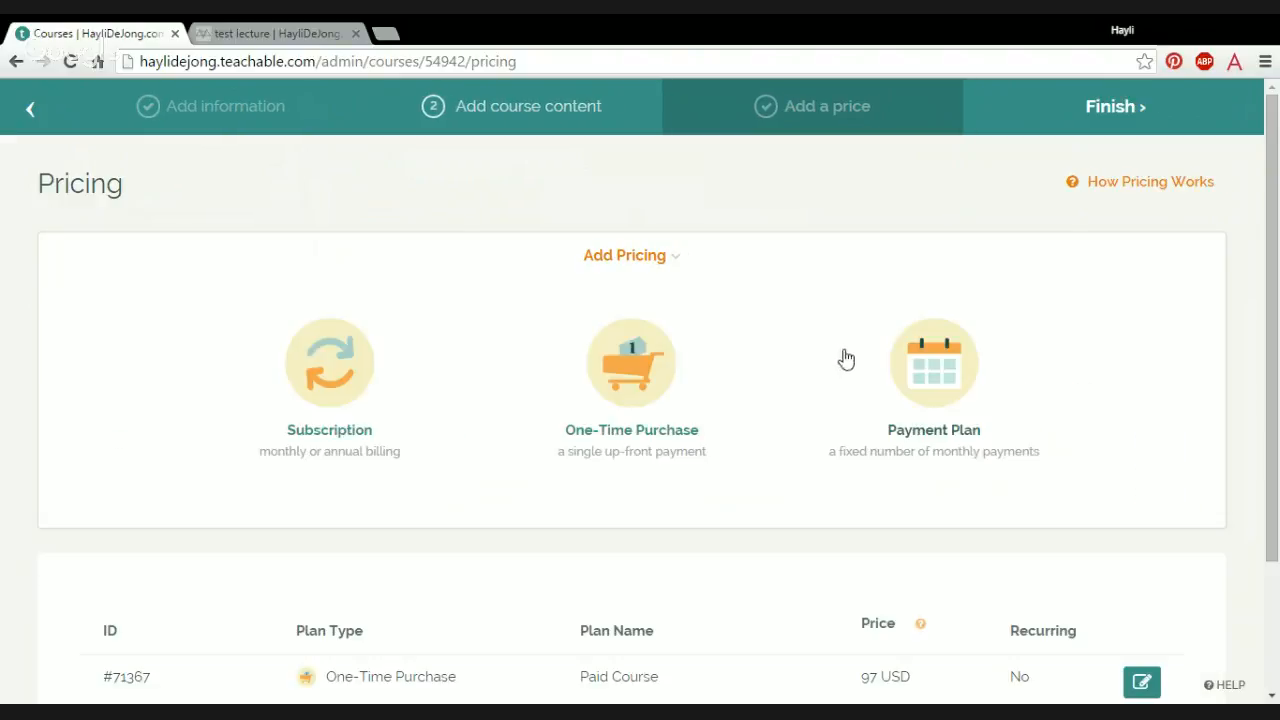
pyautogui.click(600, 263)
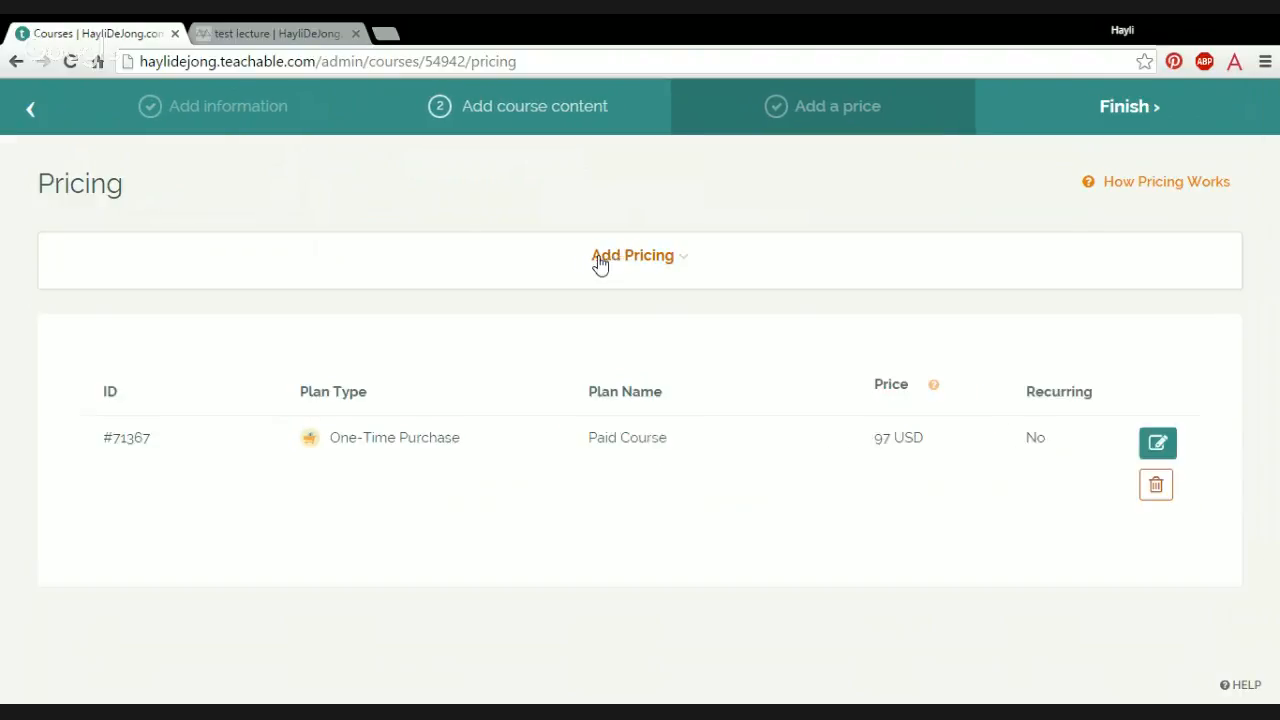
pyautogui.click(1121, 110)
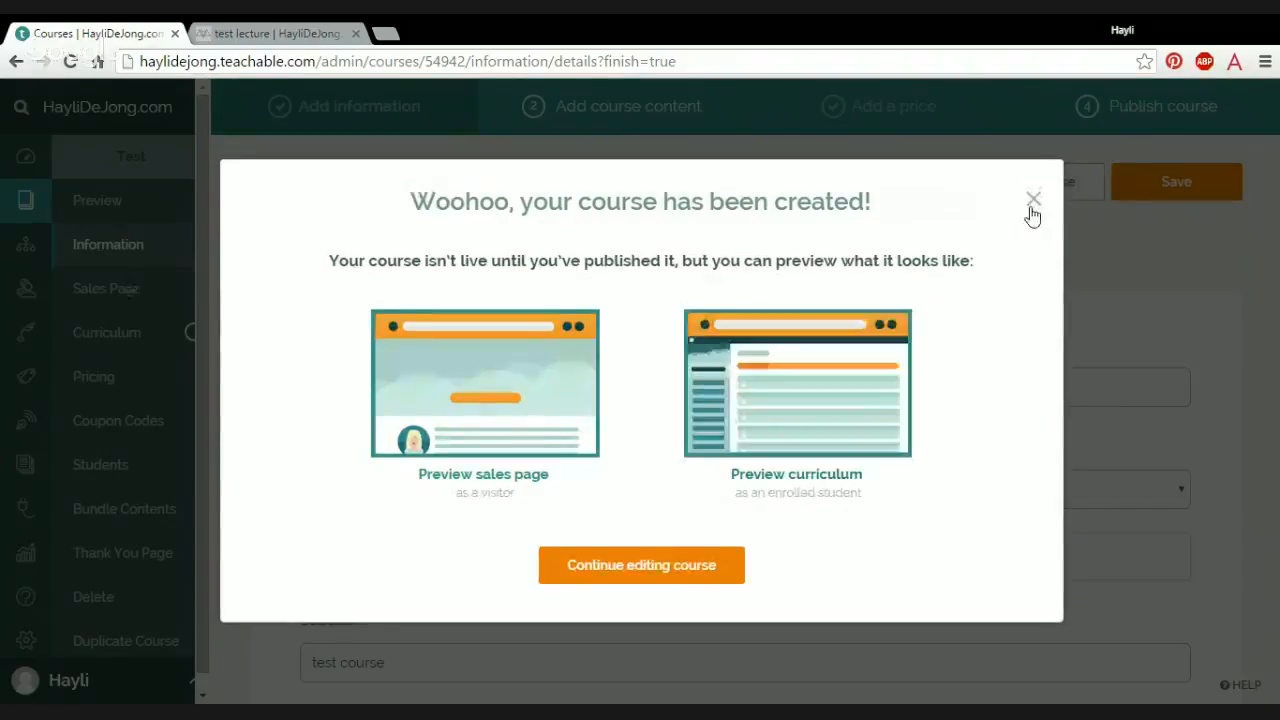
pyautogui.click(1035, 203)
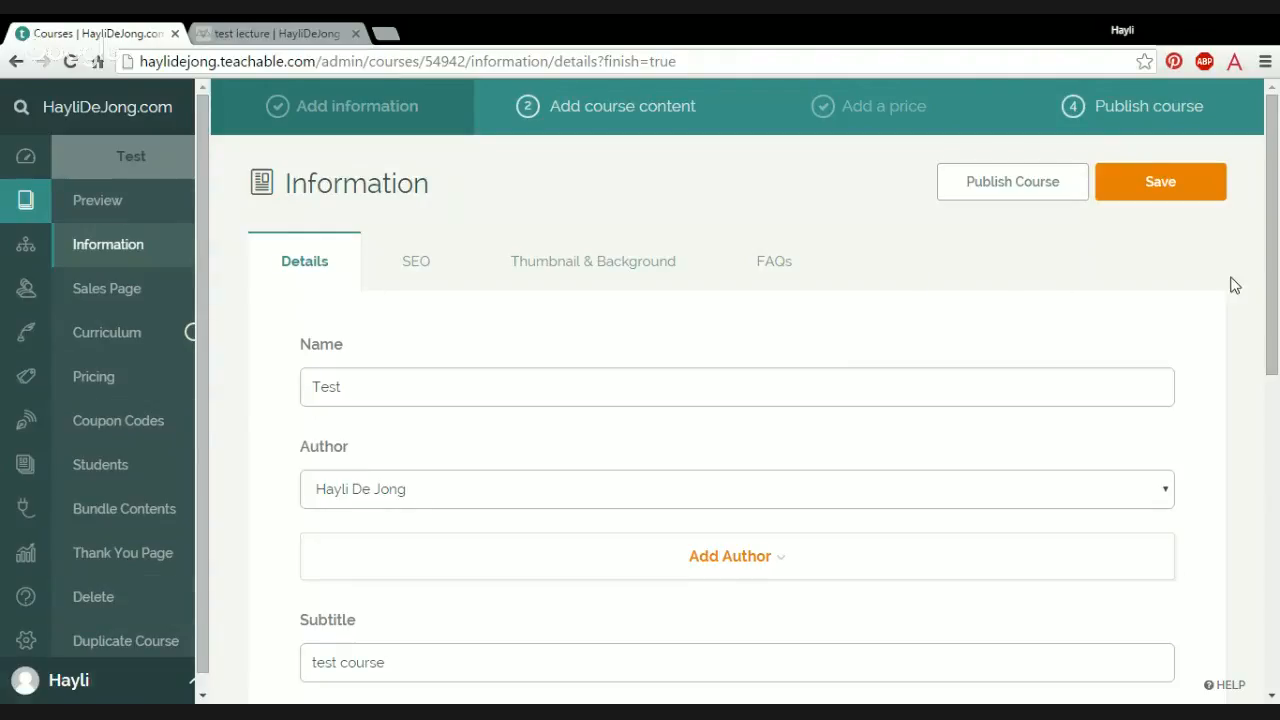
# Step: Look through the course information: the details, SEO, thumbnail and background, and FAQs
pyautogui.moveTo(1273, 222); pyautogui.dragTo(1278, 268)
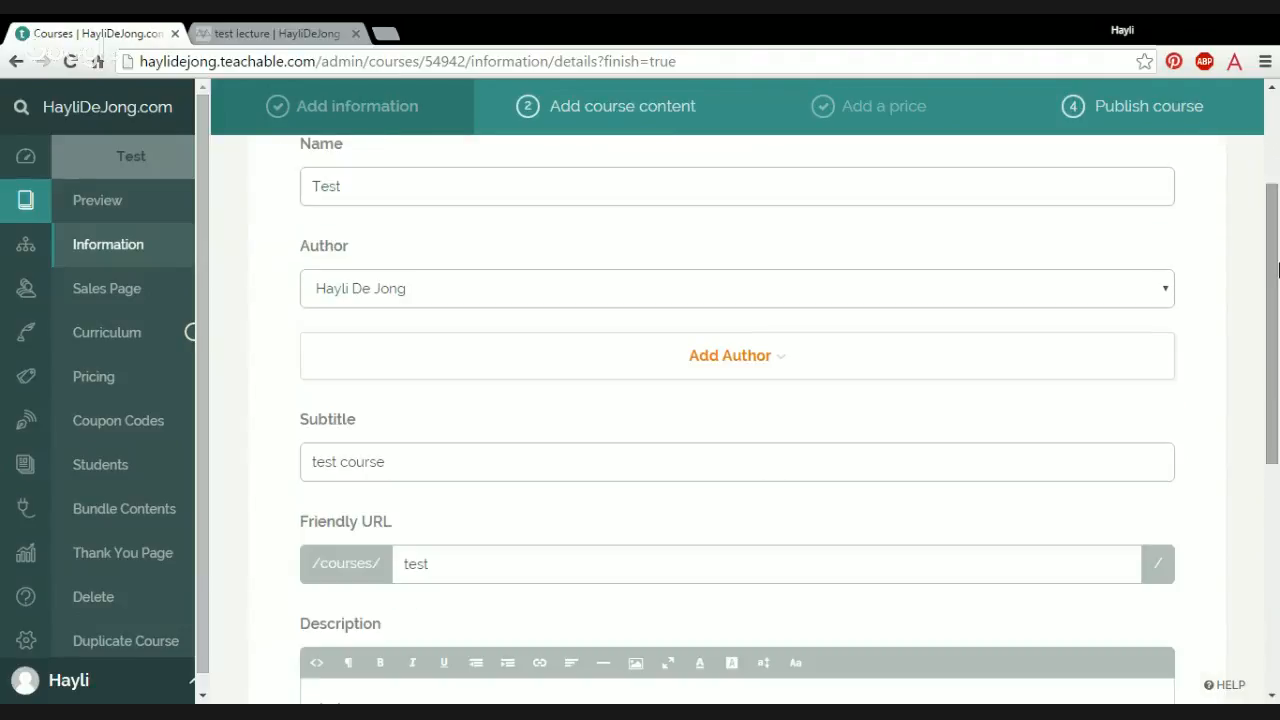
pyautogui.moveTo(1277, 332); pyautogui.dragTo(1275, 240)
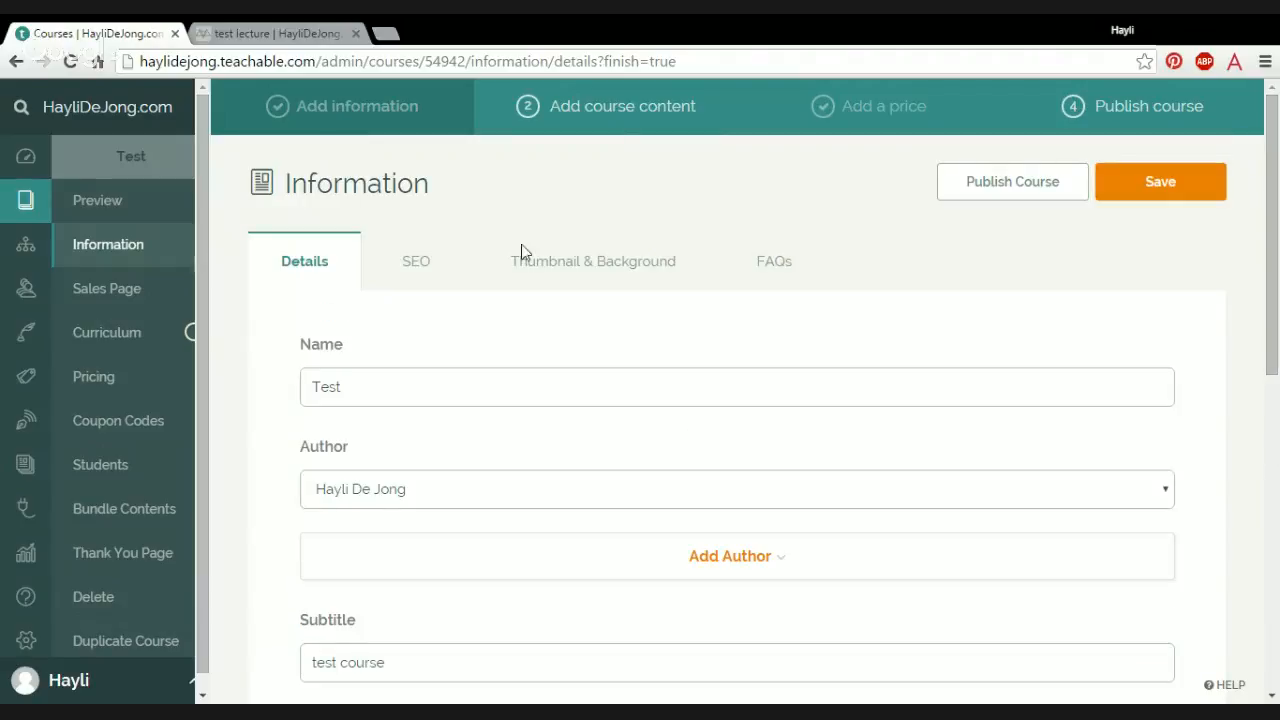
pyautogui.click(417, 290)
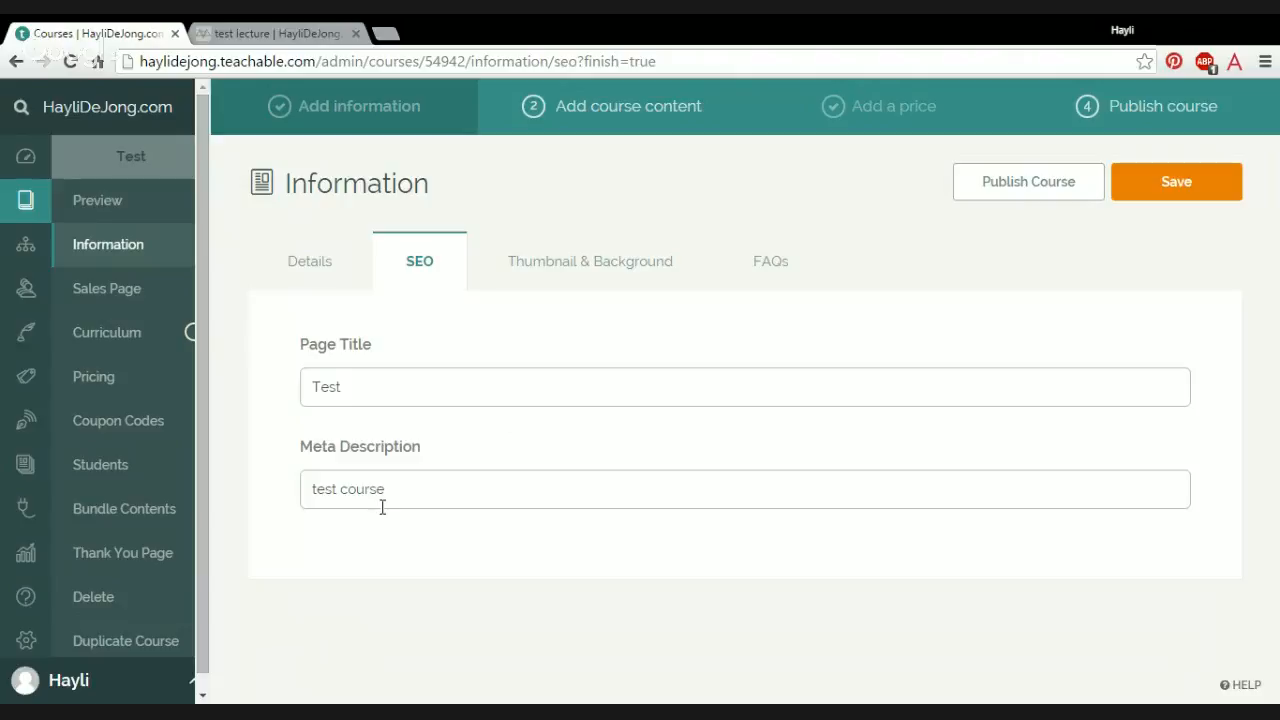
pyautogui.click(613, 270)
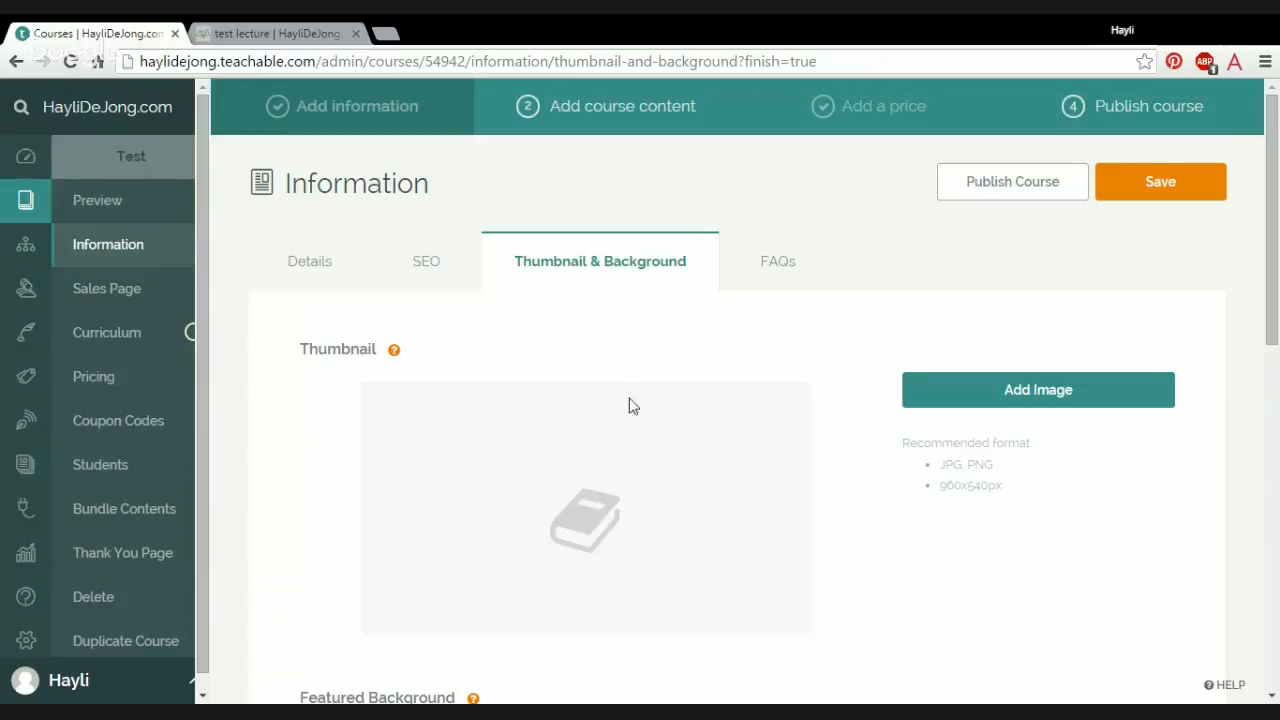
pyautogui.moveTo(1273, 260); pyautogui.dragTo(1275, 350)
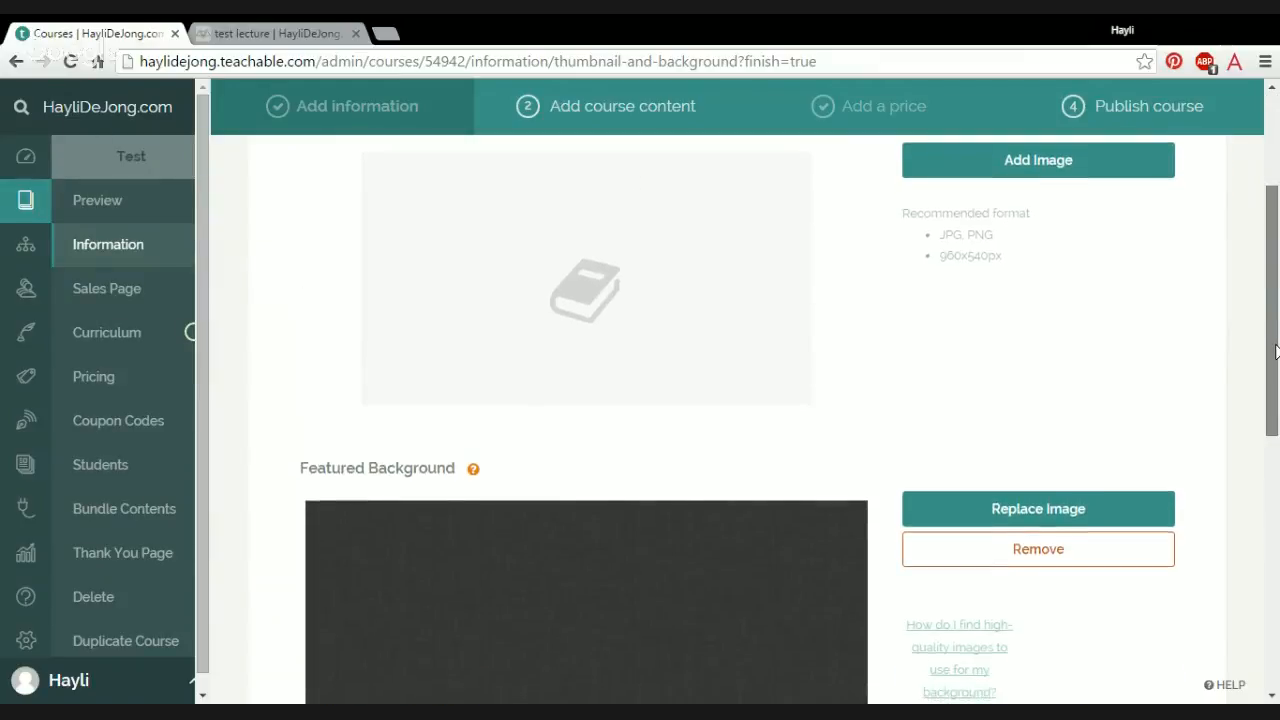
pyautogui.scroll(-2, 422, 492)
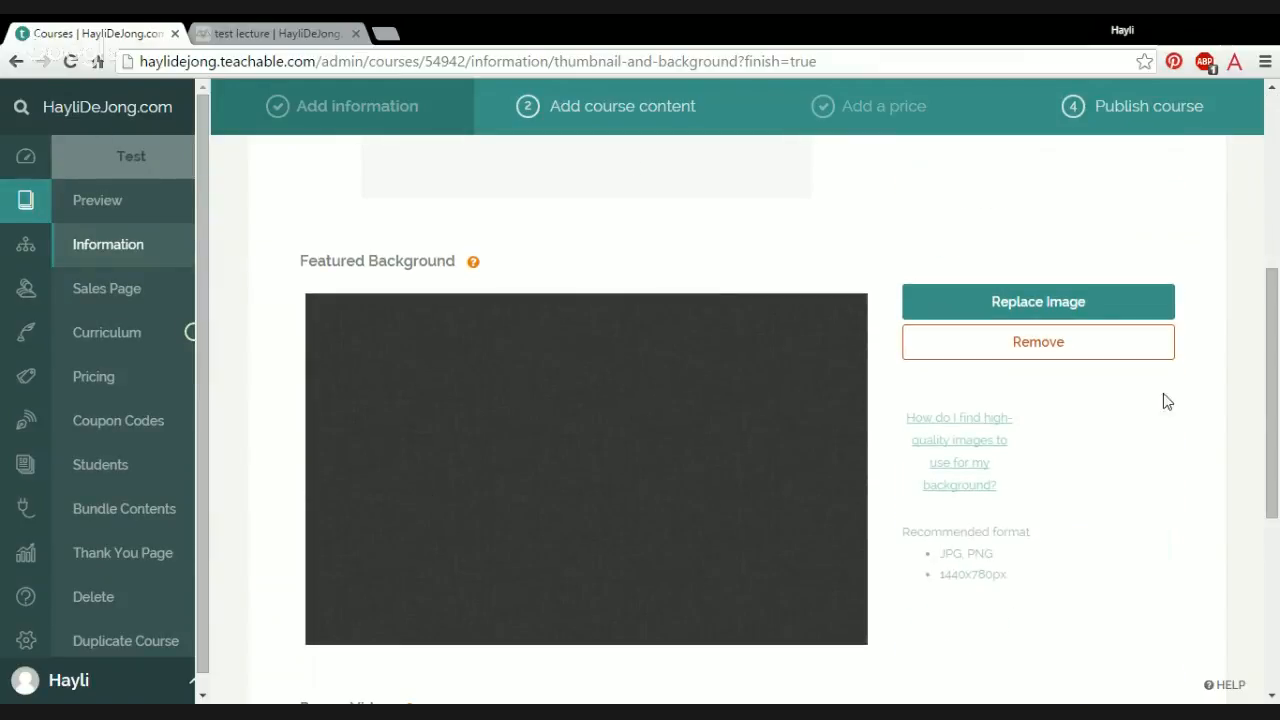
pyautogui.scroll(5, 863, 167)
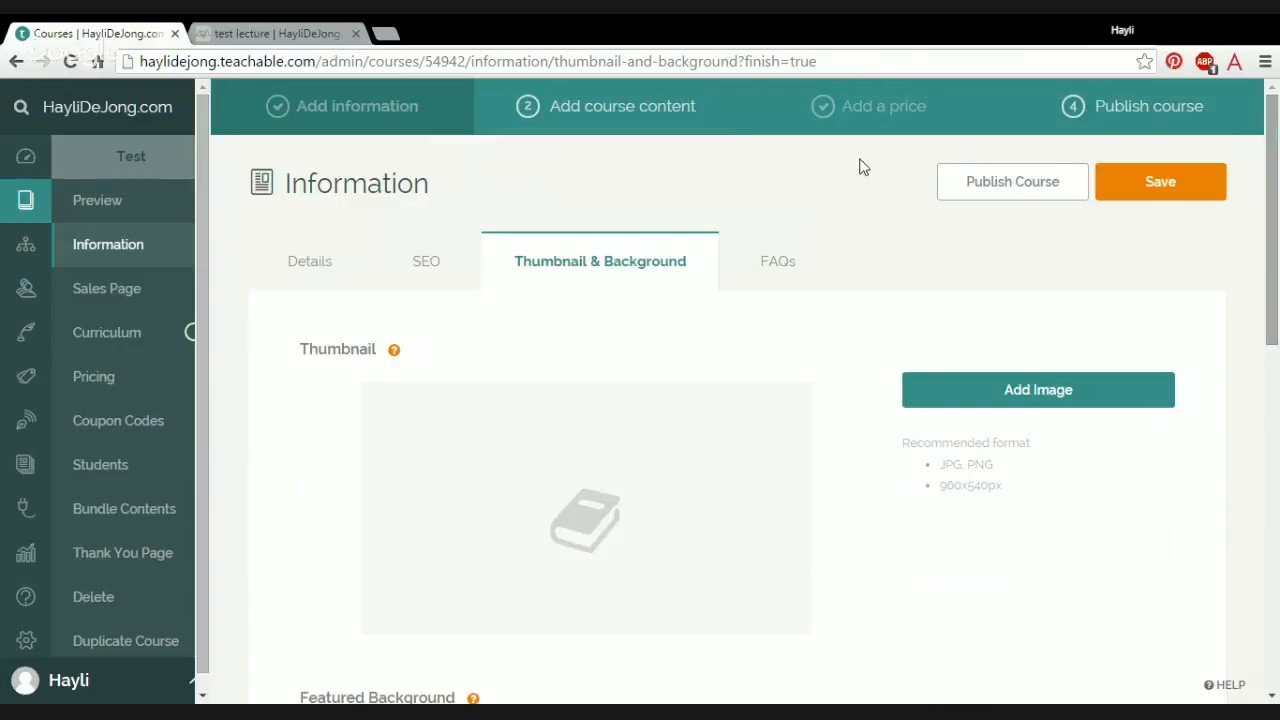
pyautogui.click(780, 268)
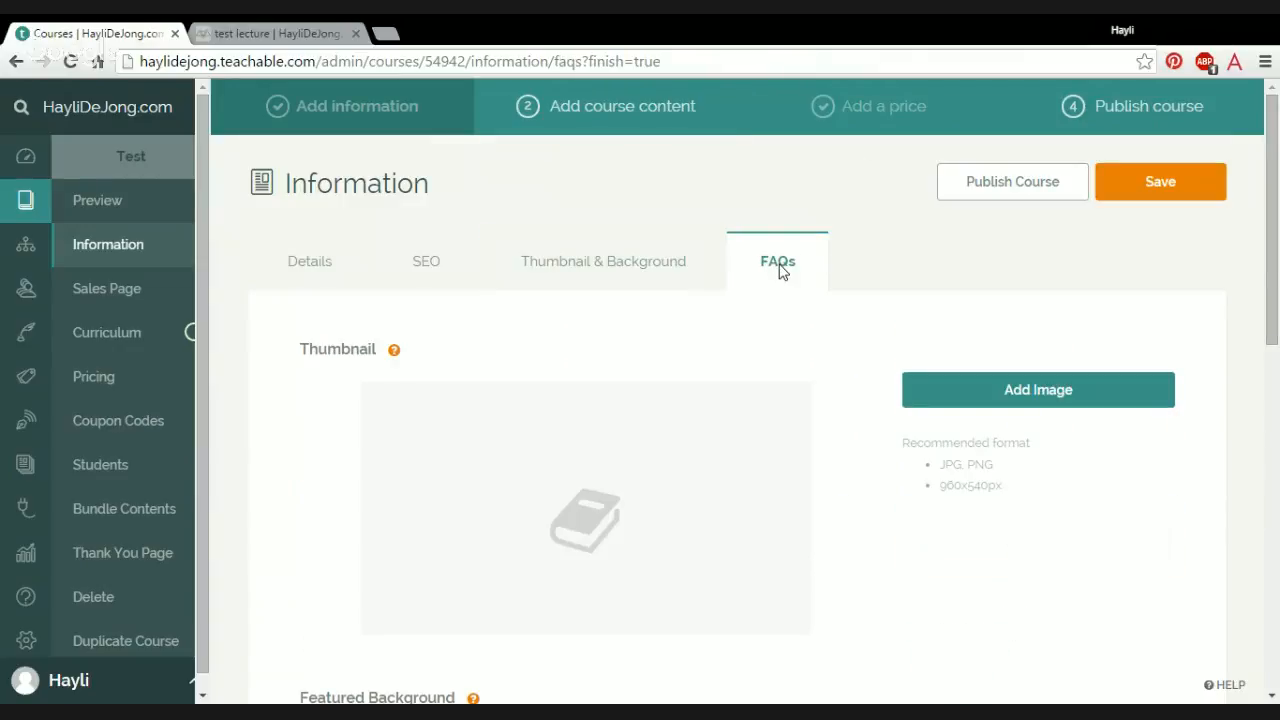
# Step: Examine the blocks of the course's sales page, from the hero header down to the FAQ and closing letter
pyautogui.scroll(-1, 1268, 310)
pyautogui.scroll(-1, 1268, 310)
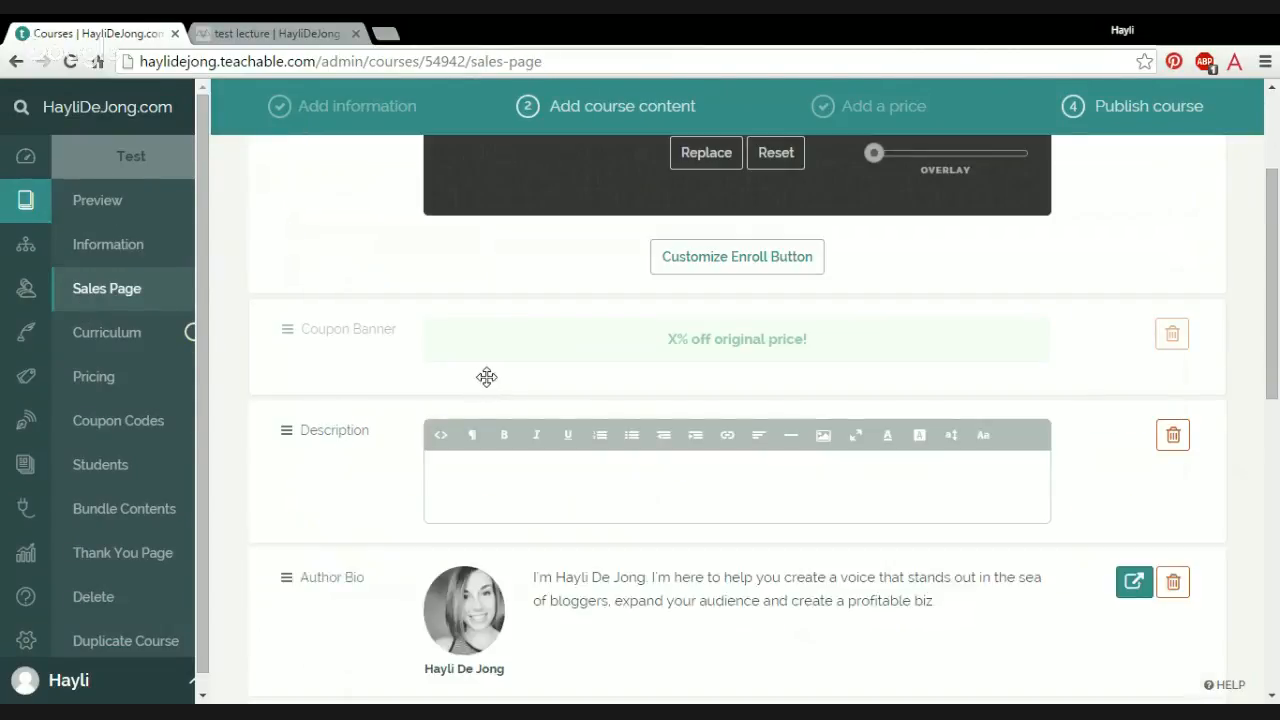
pyautogui.scroll(2, 1278, 245)
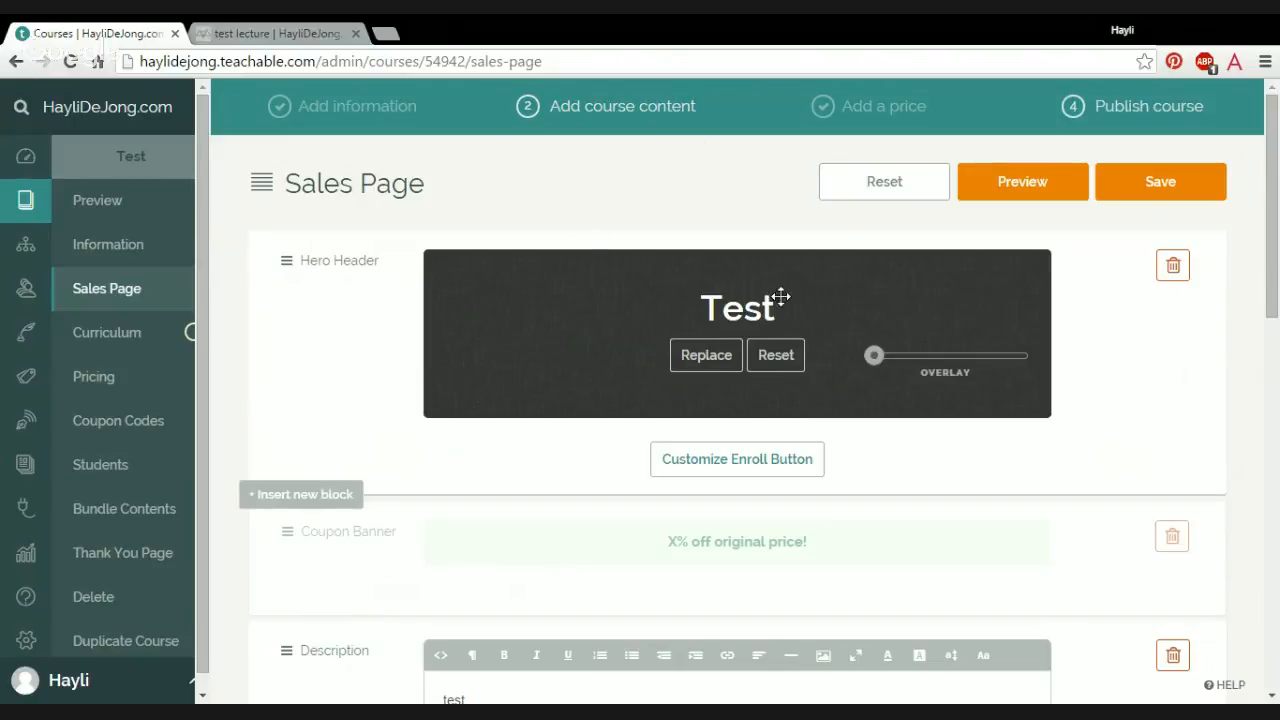
pyautogui.scroll(-1, 1274, 268)
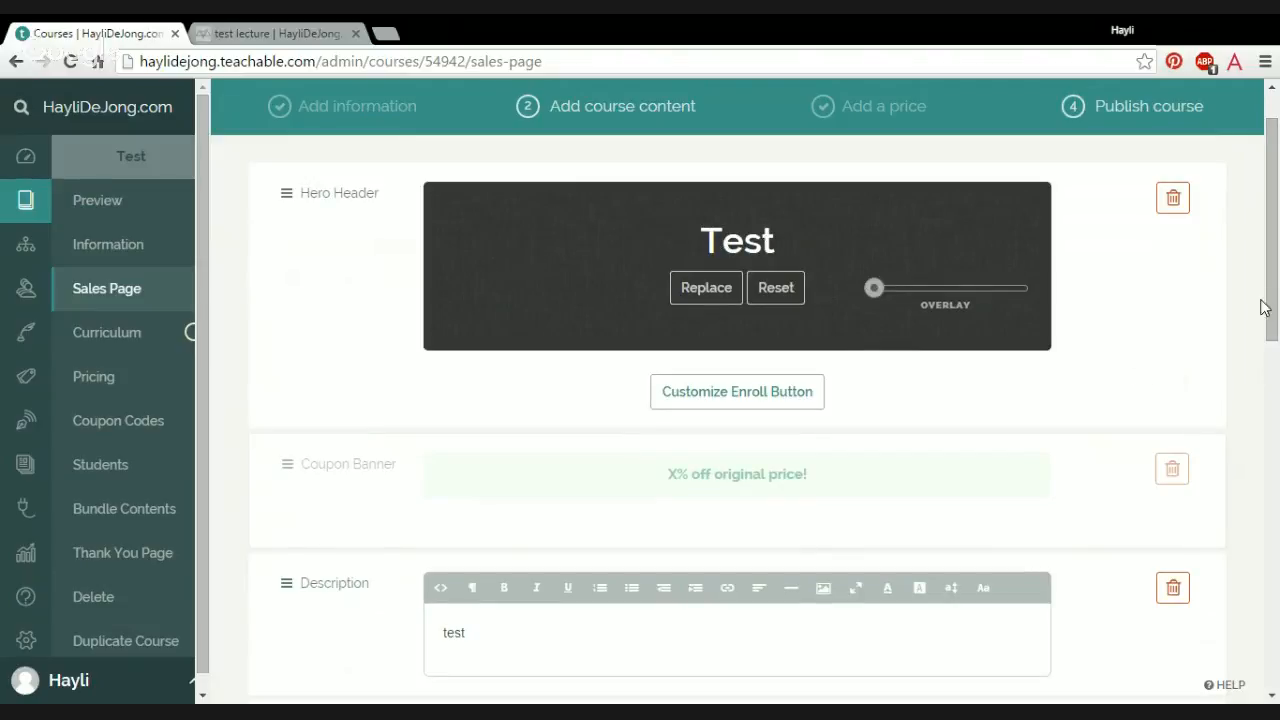
pyautogui.moveTo(1274, 307); pyautogui.dragTo(1278, 391)
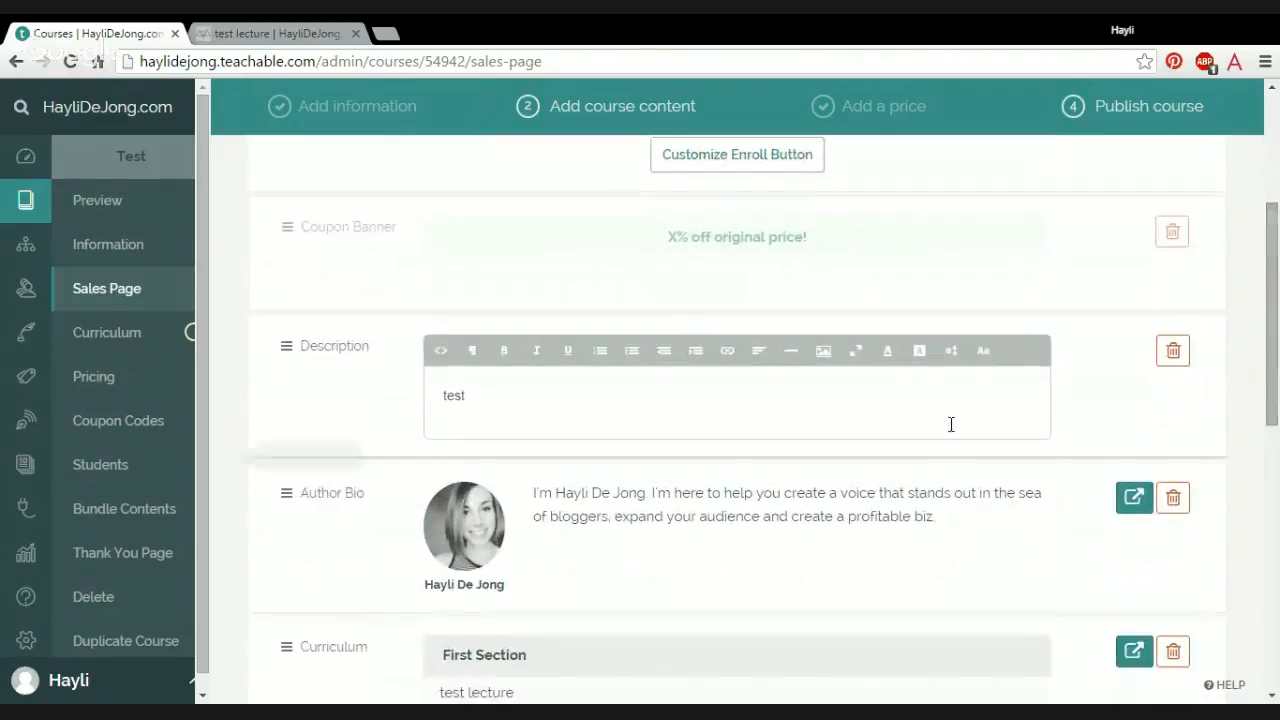
pyautogui.moveTo(1278, 345); pyautogui.dragTo(1278, 430)
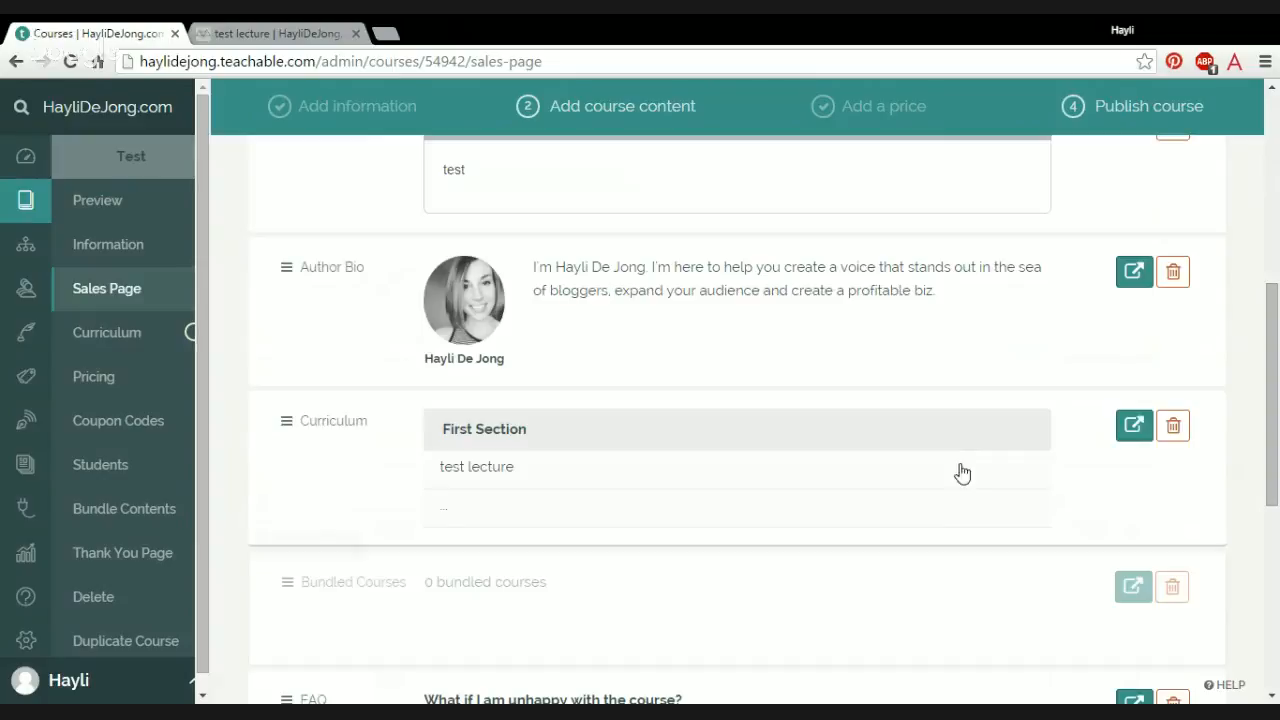
pyautogui.scroll(-1, 1240, 444)
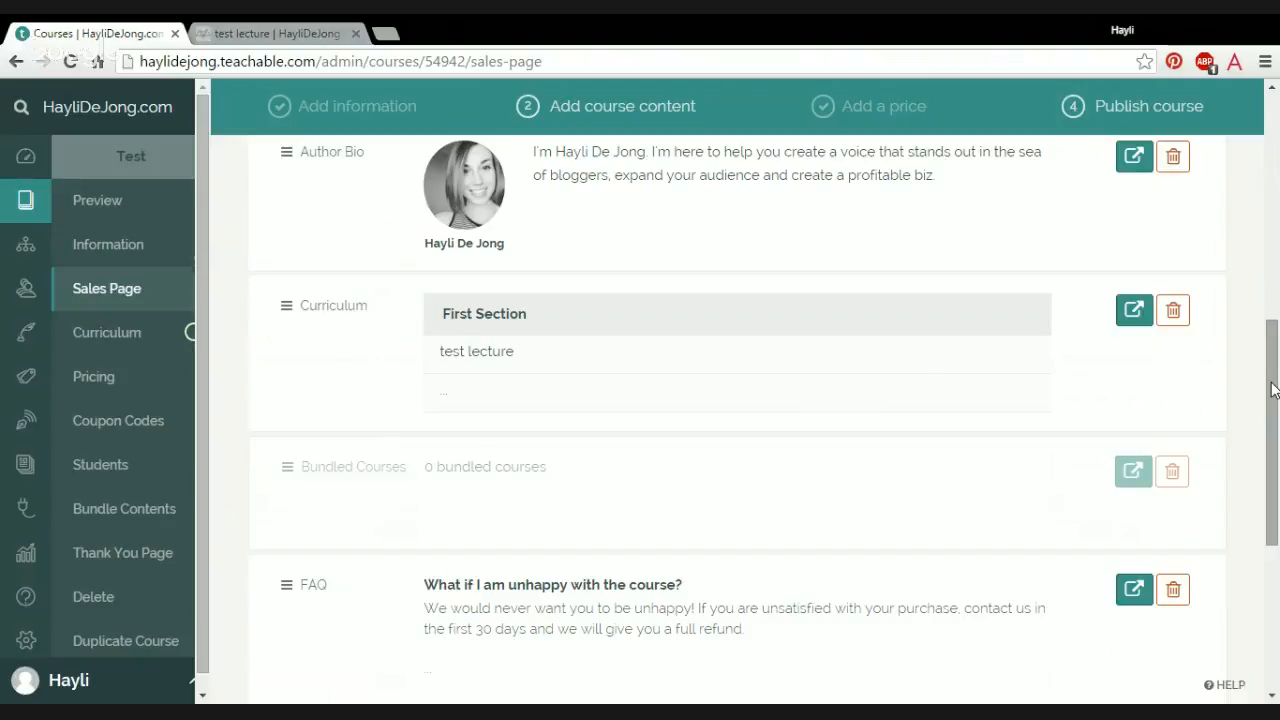
pyautogui.moveTo(1273, 390); pyautogui.dragTo(1277, 490)
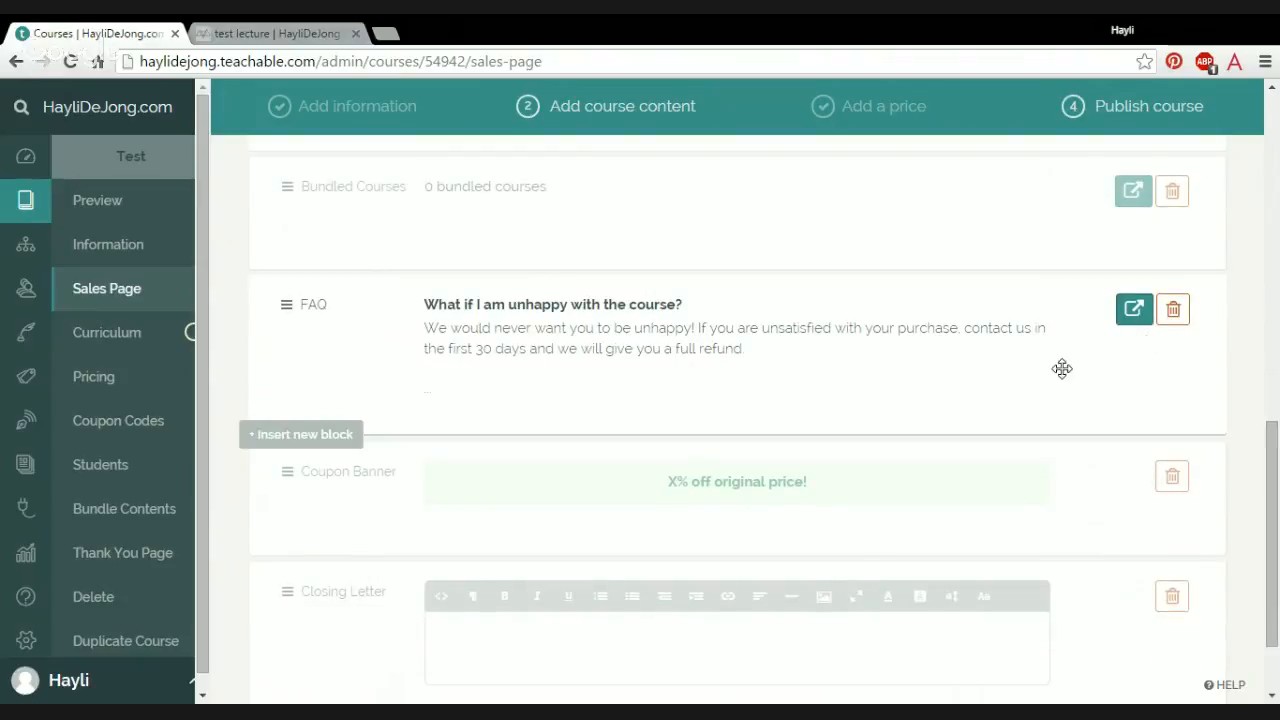
pyautogui.moveTo(1277, 536); pyautogui.dragTo(1276, 205)
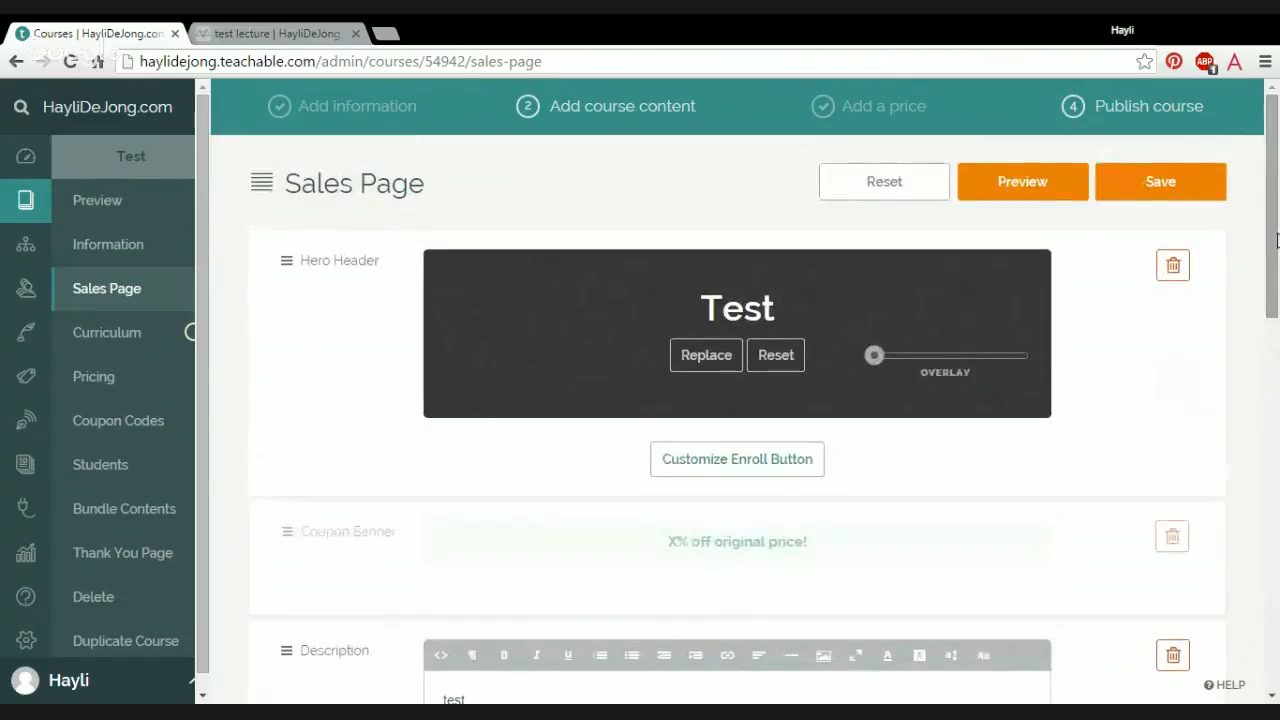
# Step: Preview the Test course's sales page from the header down to the closing enroll section, and close the preview
pyautogui.click(1008, 190)
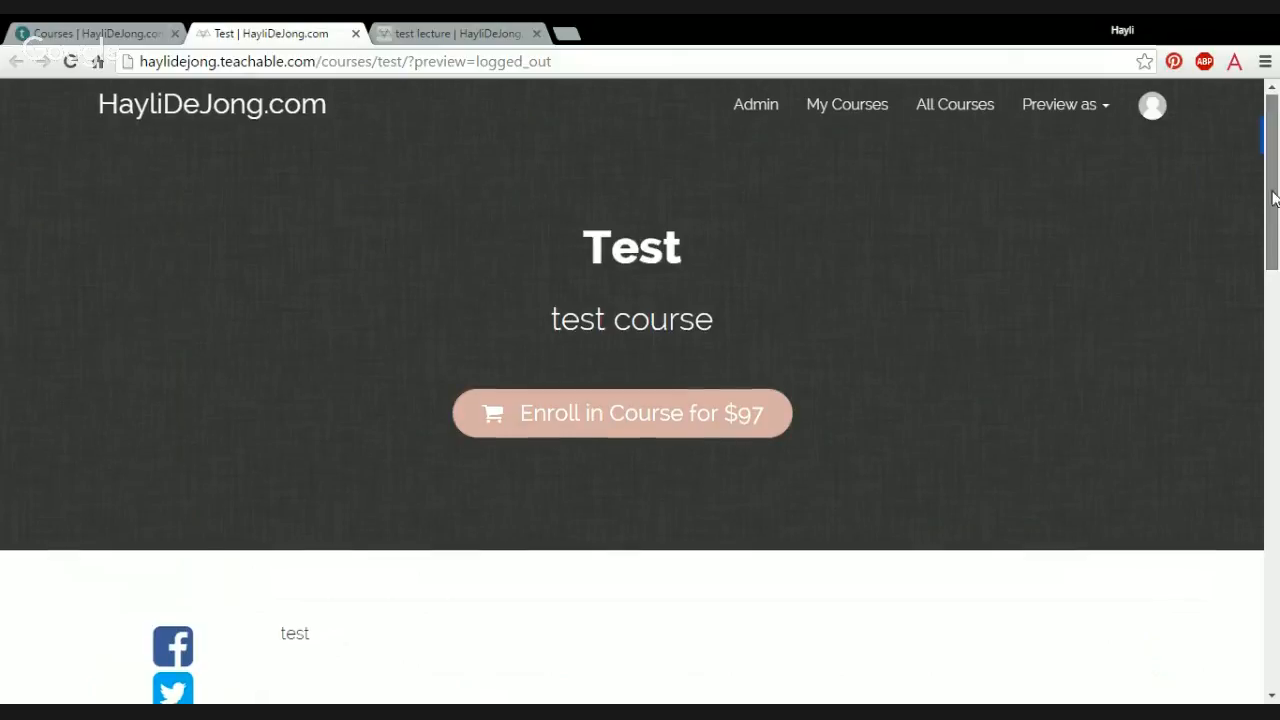
pyautogui.moveTo(1274, 200); pyautogui.dragTo(1275, 454)
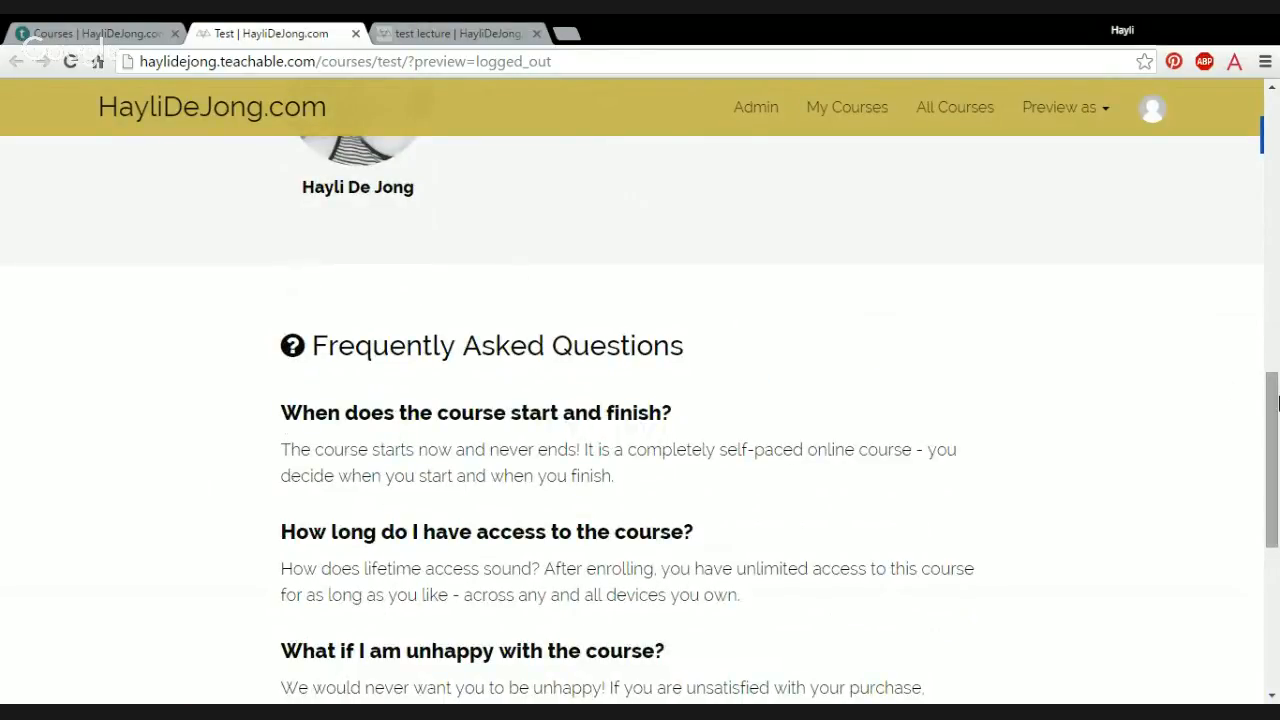
pyautogui.moveTo(1273, 405); pyautogui.dragTo(1273, 545)
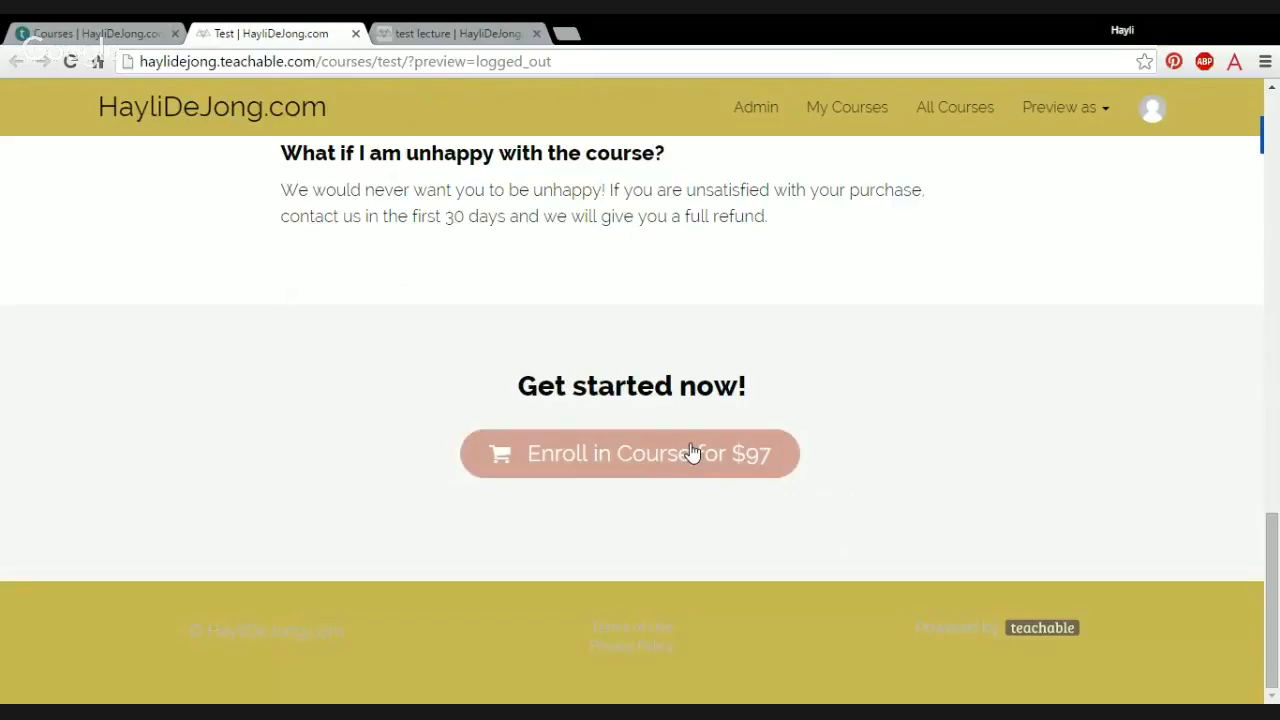
pyautogui.click(356, 34)
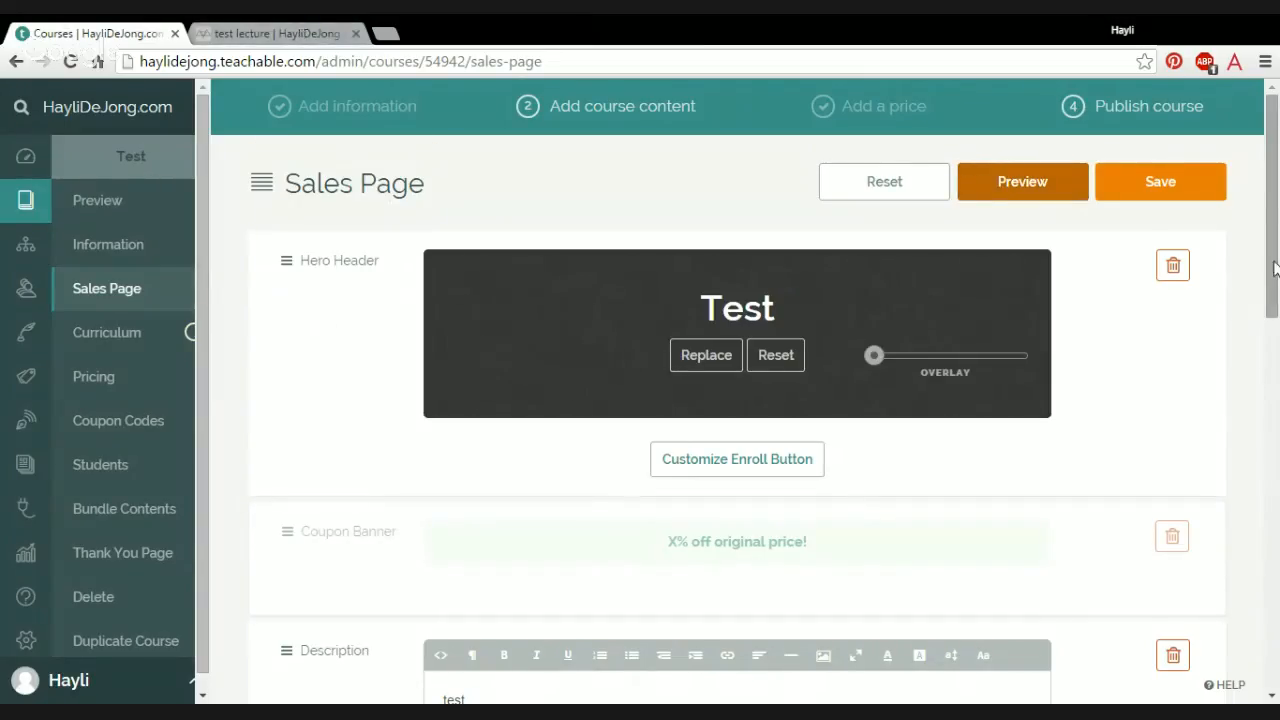
pyautogui.scroll(-1, 1273, 268)
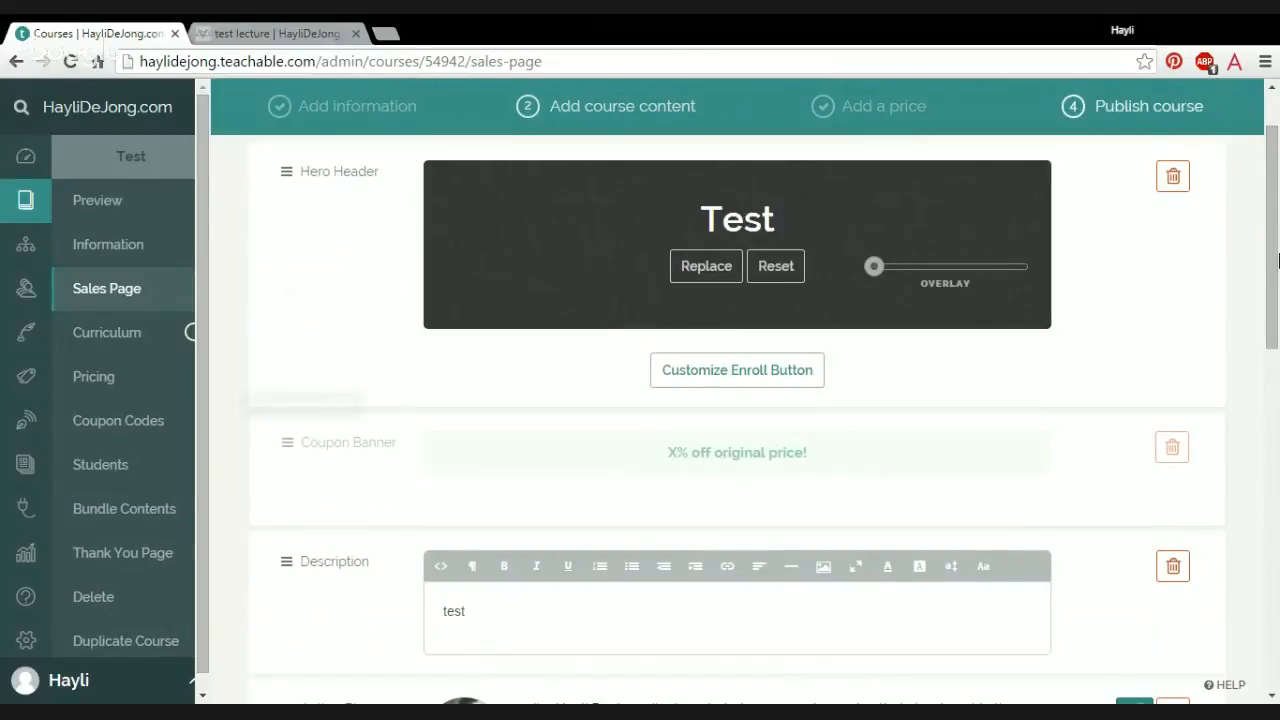
pyautogui.scroll(1, 1278, 260)
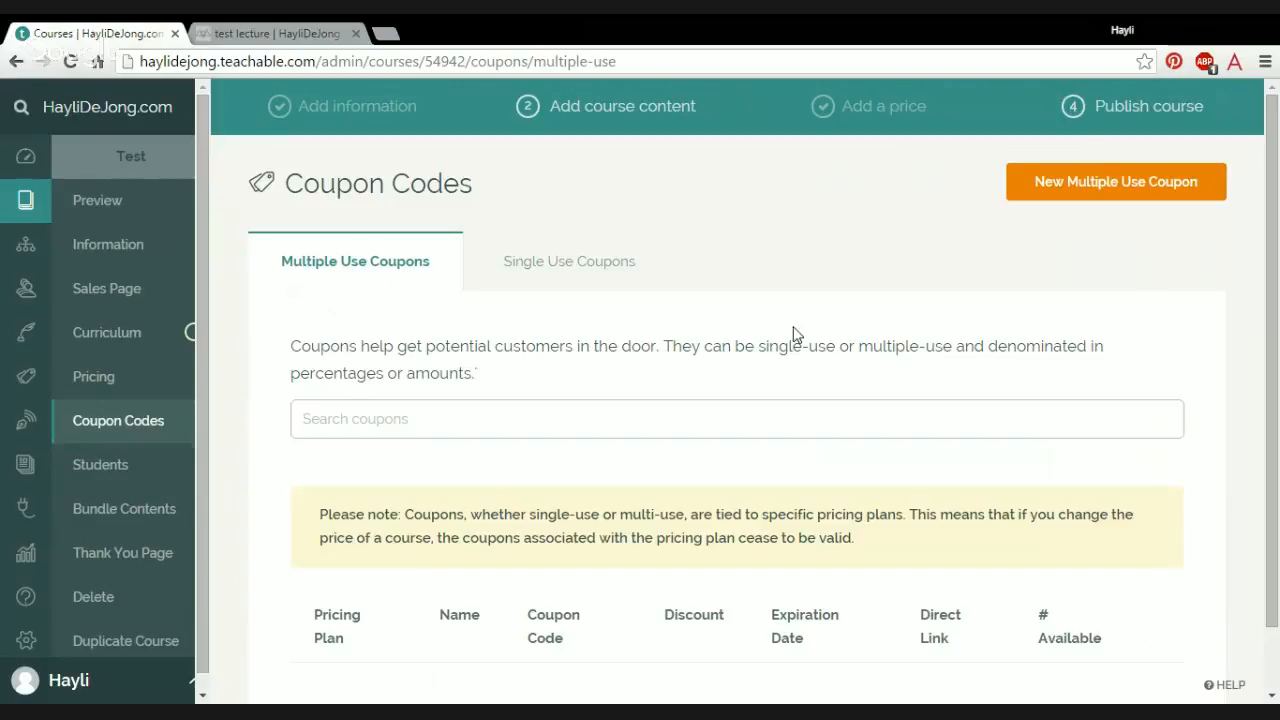
# Step: Look through the Test course's coupon codes, covering both the multiple-use and the single-use coupons
pyautogui.scroll(-2, 1020, 390)
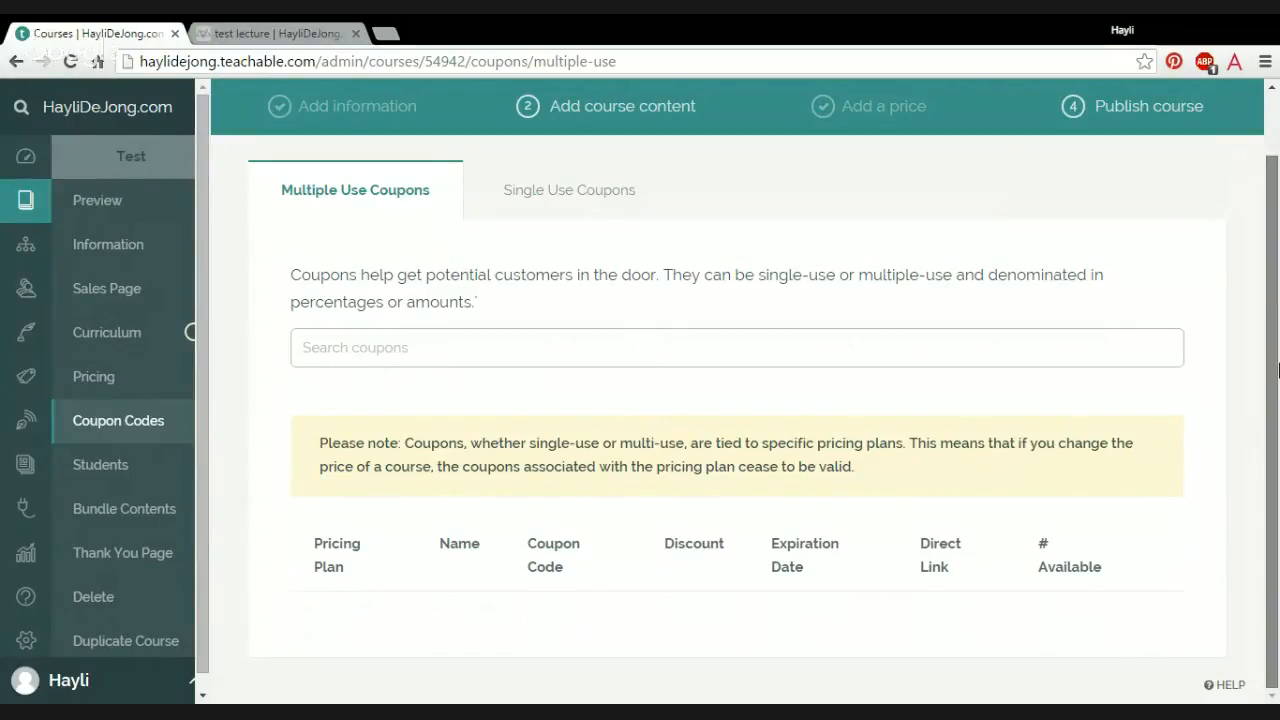
pyautogui.scroll(2, 1276, 321)
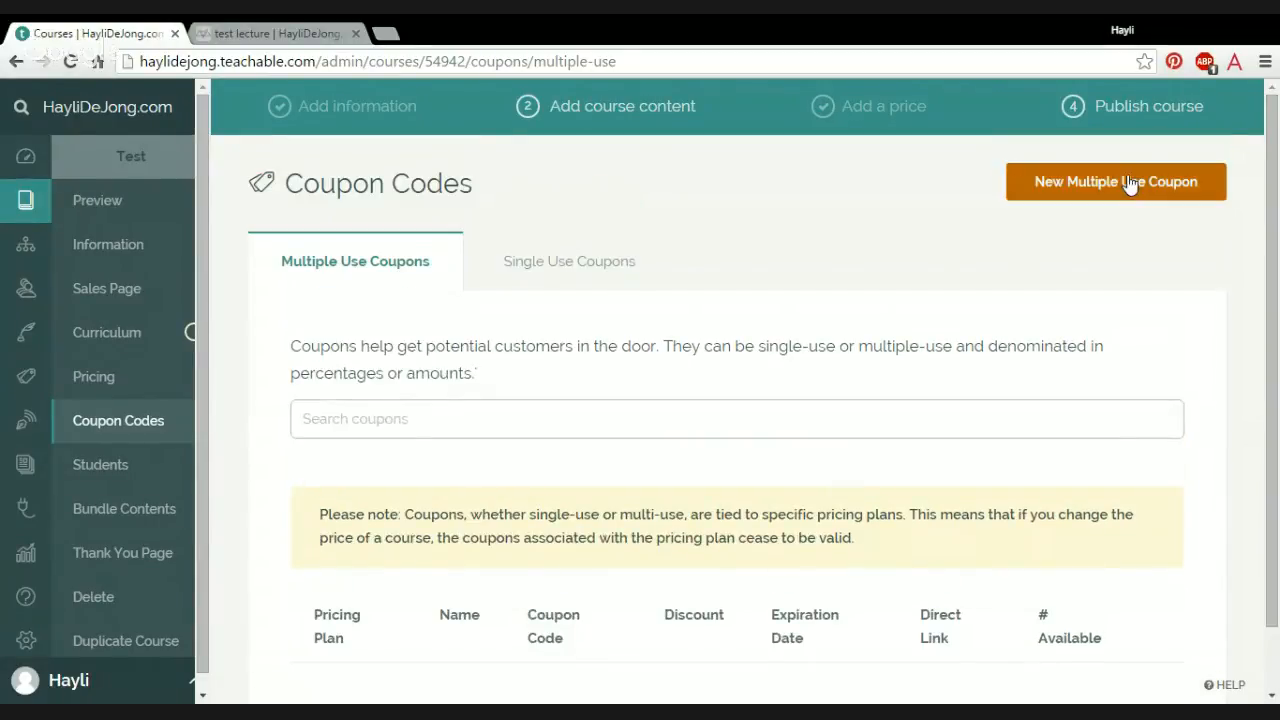
pyautogui.click(597, 275)
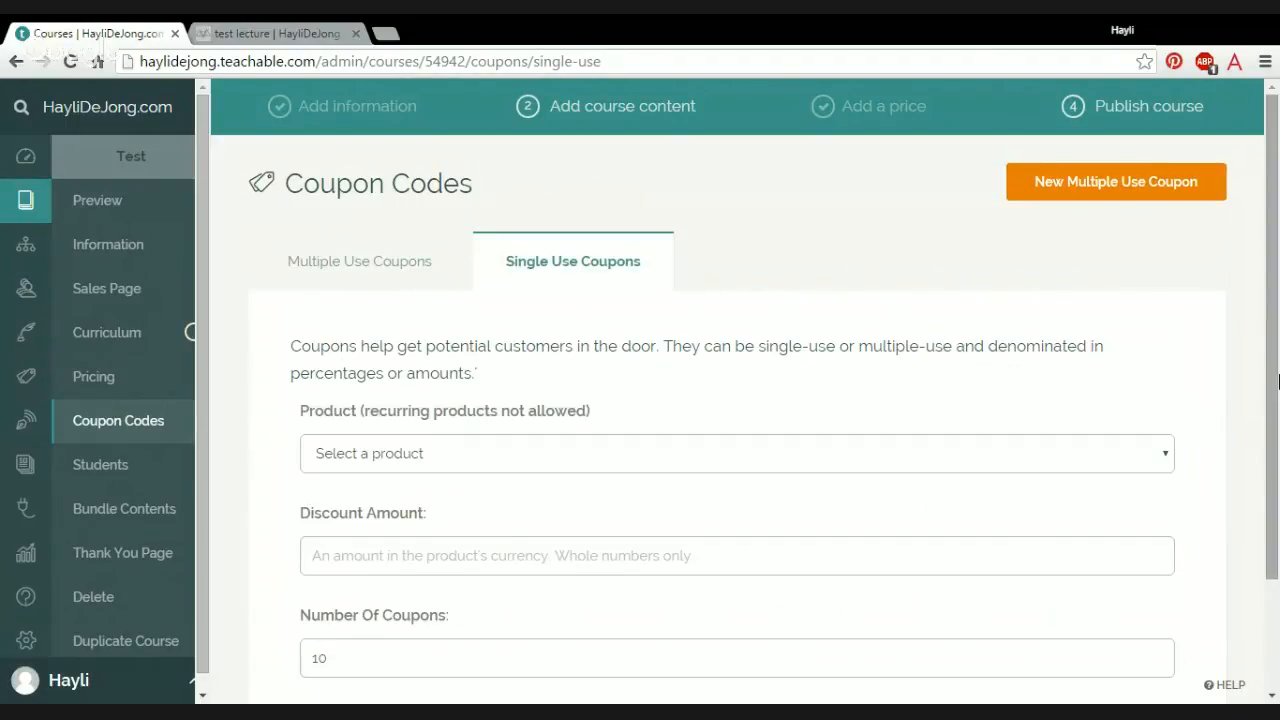
pyautogui.scroll(-3, 614, 521)
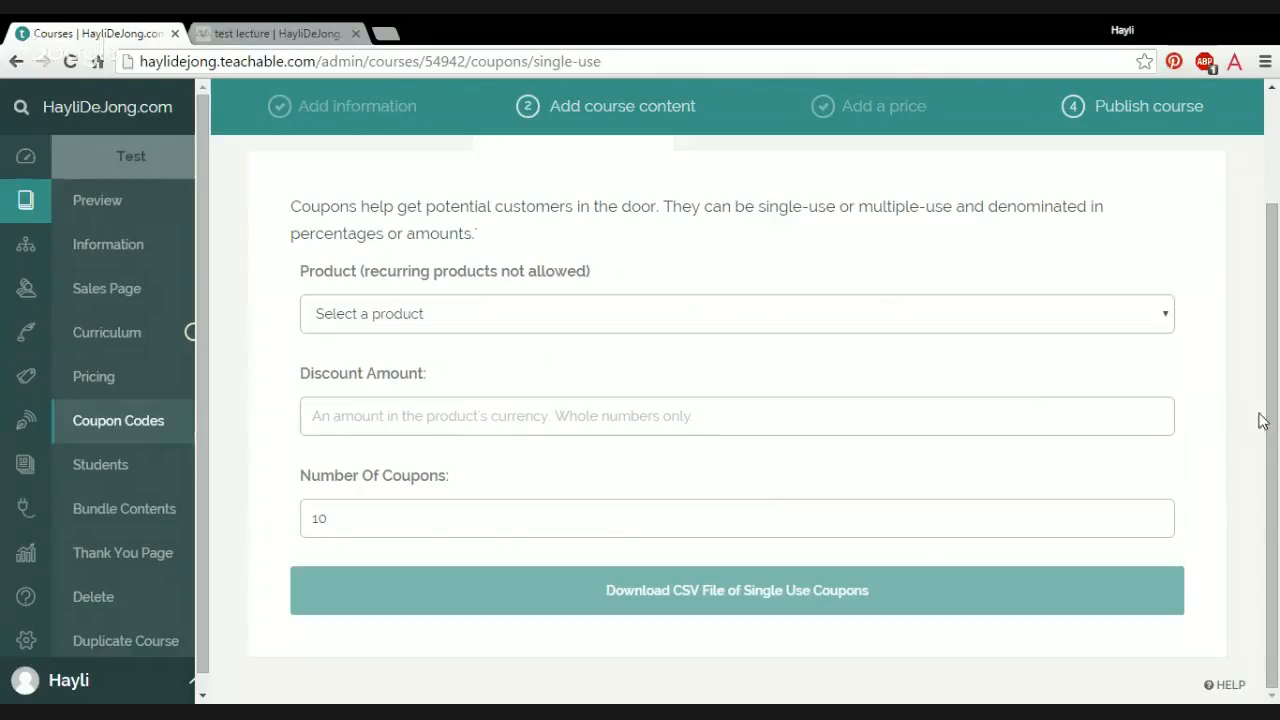
pyautogui.scroll(3, 800, 340)
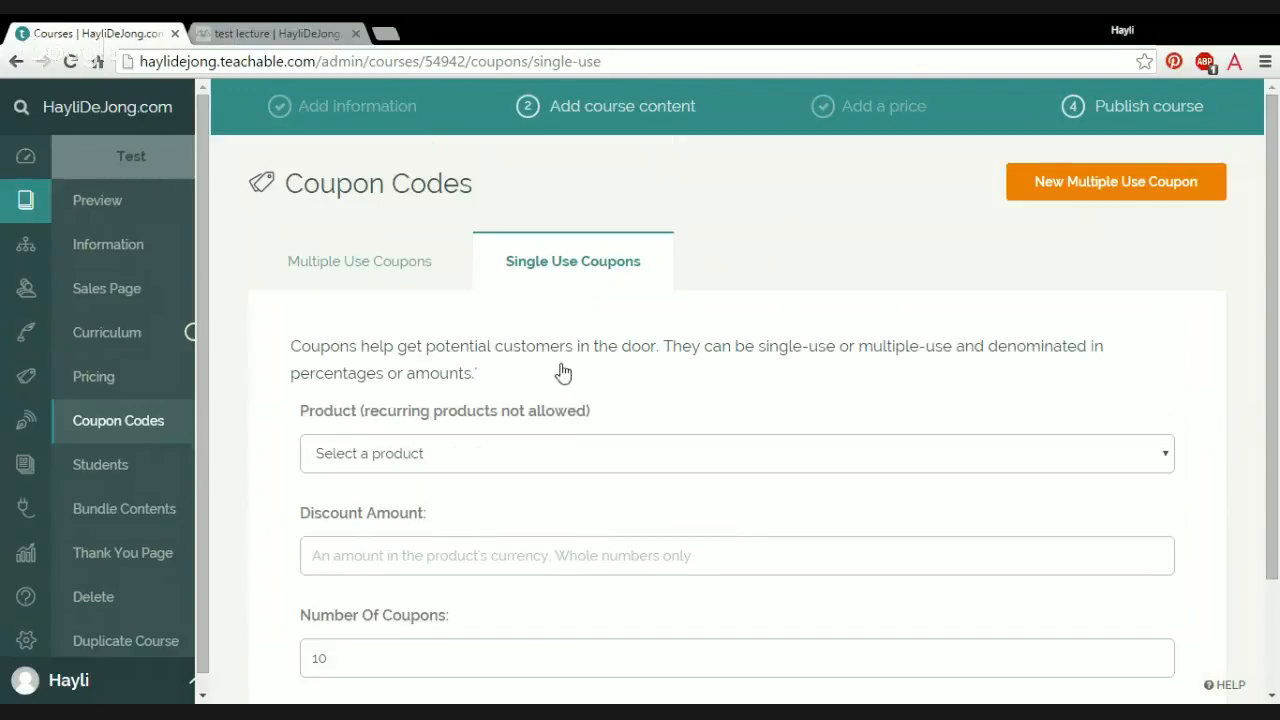
pyautogui.moveTo(1278, 230); pyautogui.dragTo(1273, 284)
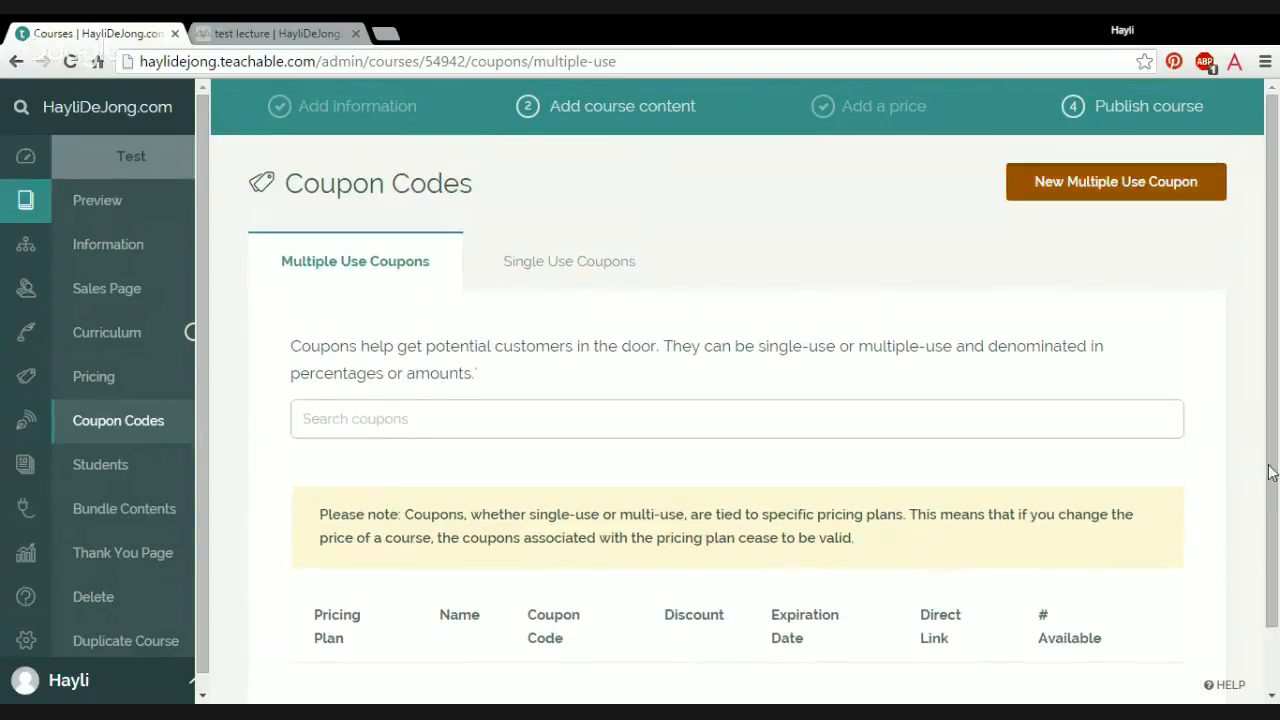
# Step: Examine the settings for creating a new multiple-use coupon, from type to expiration date, and cancel without saving it
pyautogui.click(1140, 178)
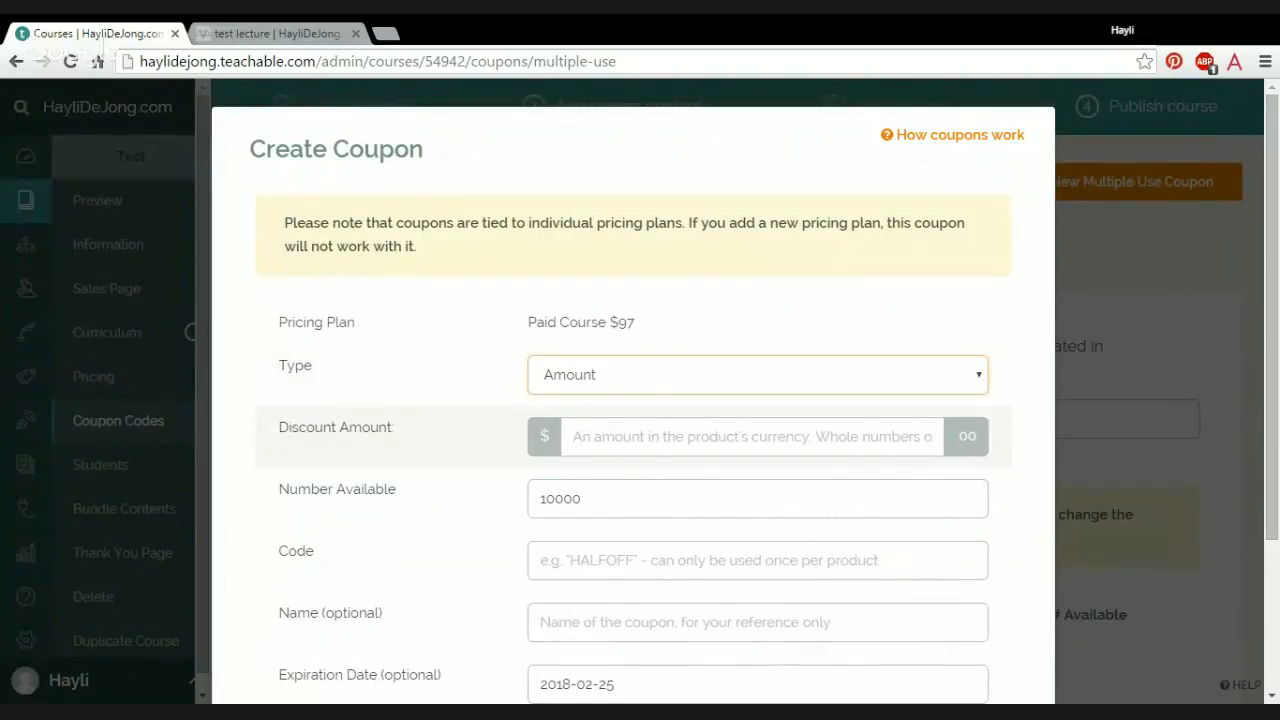
pyautogui.click(709, 297)
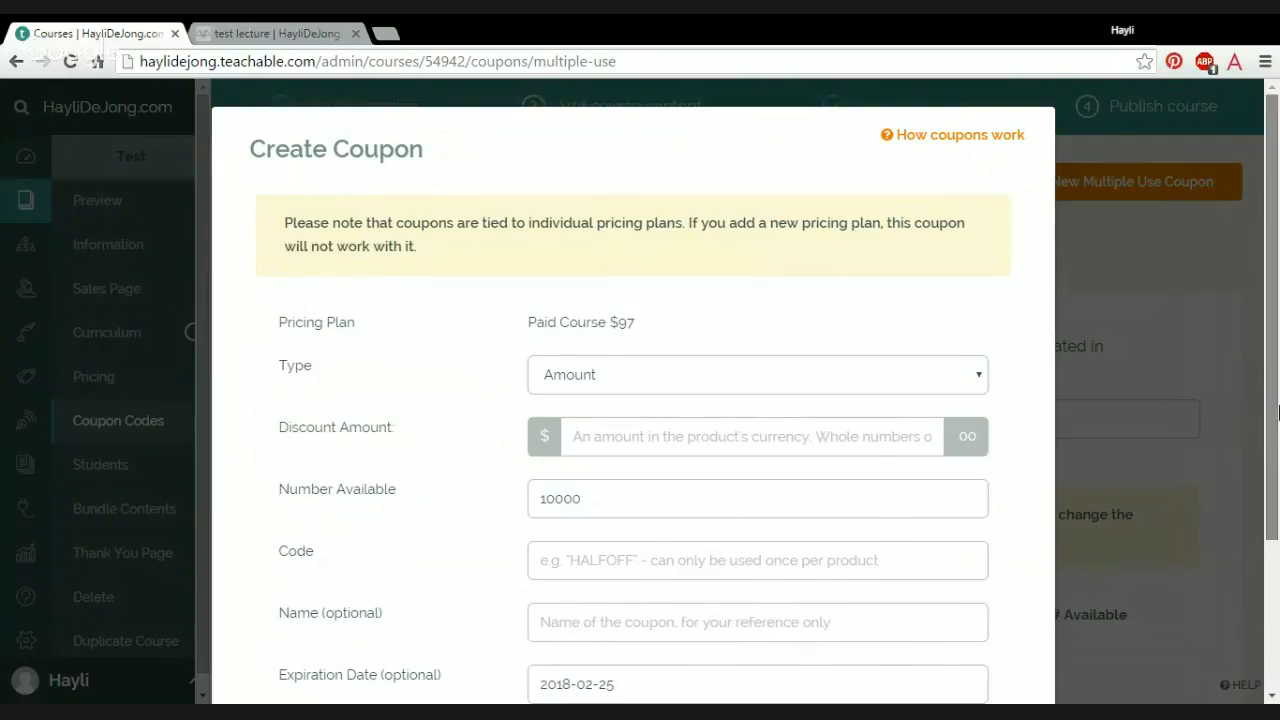
pyautogui.scroll(-3, 1253, 410)
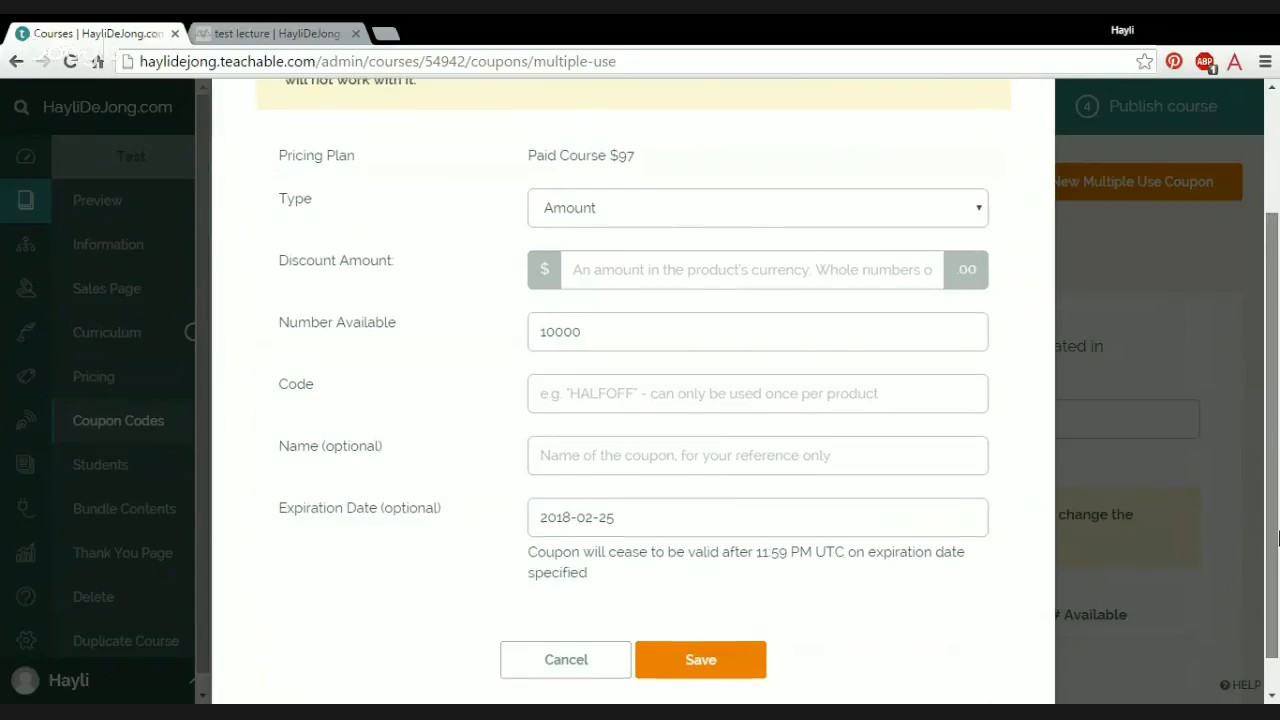
pyautogui.scroll(1, 1278, 307)
pyautogui.scroll(2, 1278, 307)
pyautogui.scroll(-4, 536, 600)
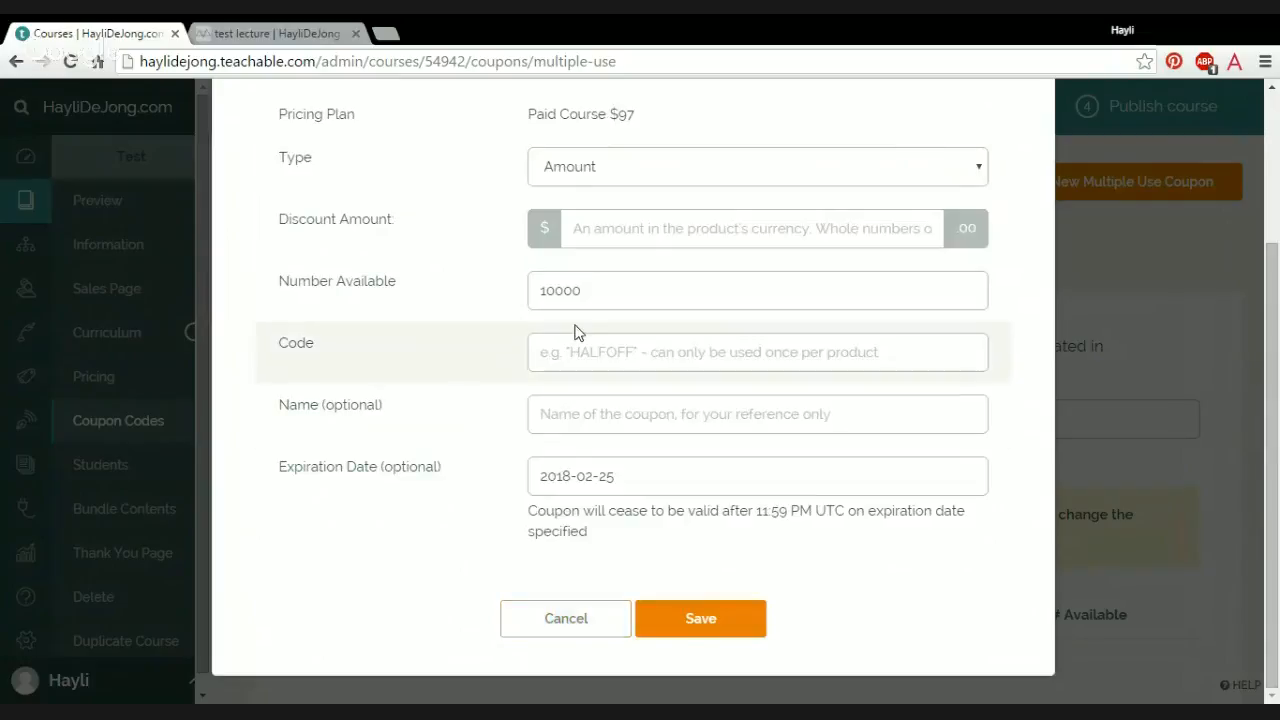
pyautogui.click(563, 618)
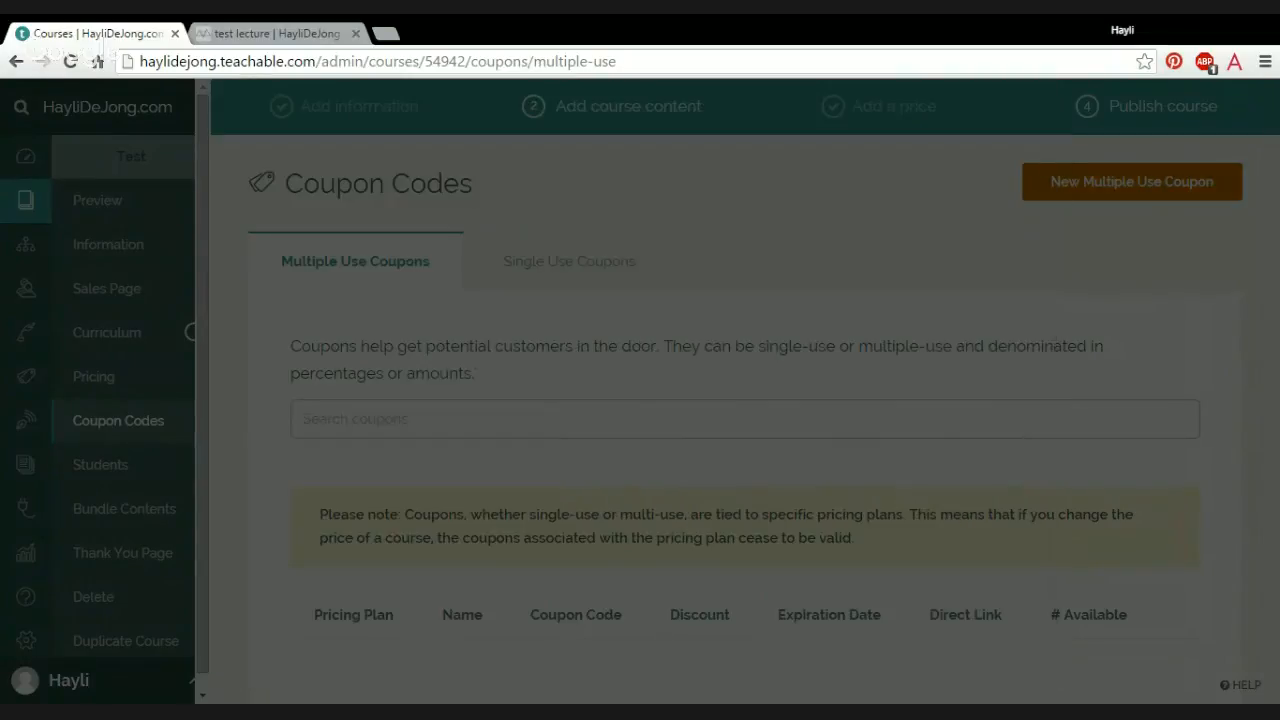
pyautogui.scroll(-1, 1278, 458)
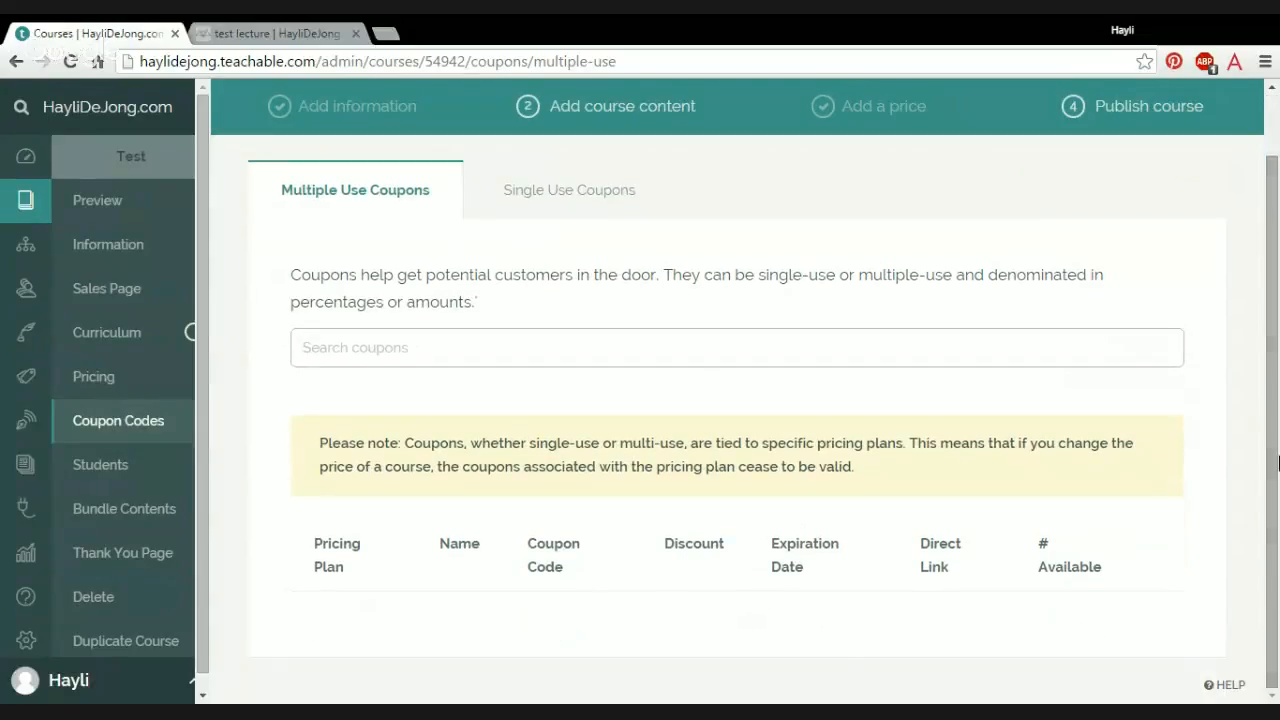
# Step: Look at the Test course's bundle contents and the list of students enrolled in it
pyautogui.moveTo(172, 471)
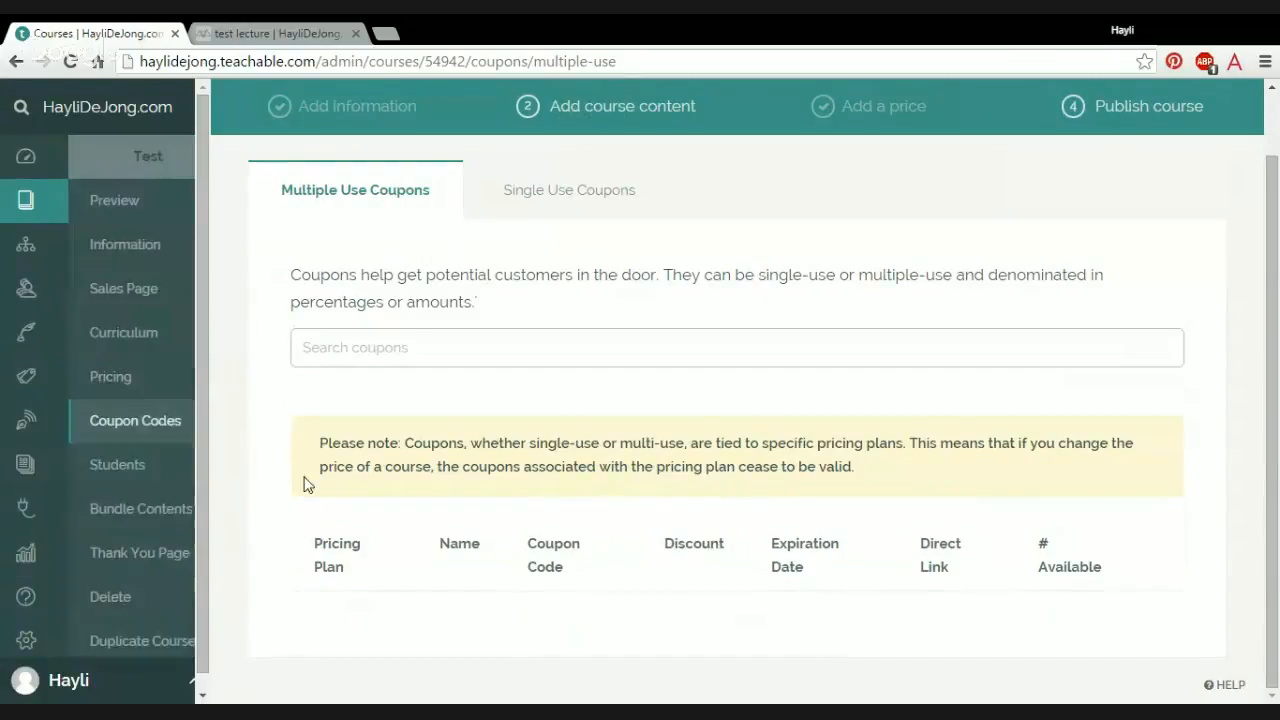
pyautogui.click(152, 524)
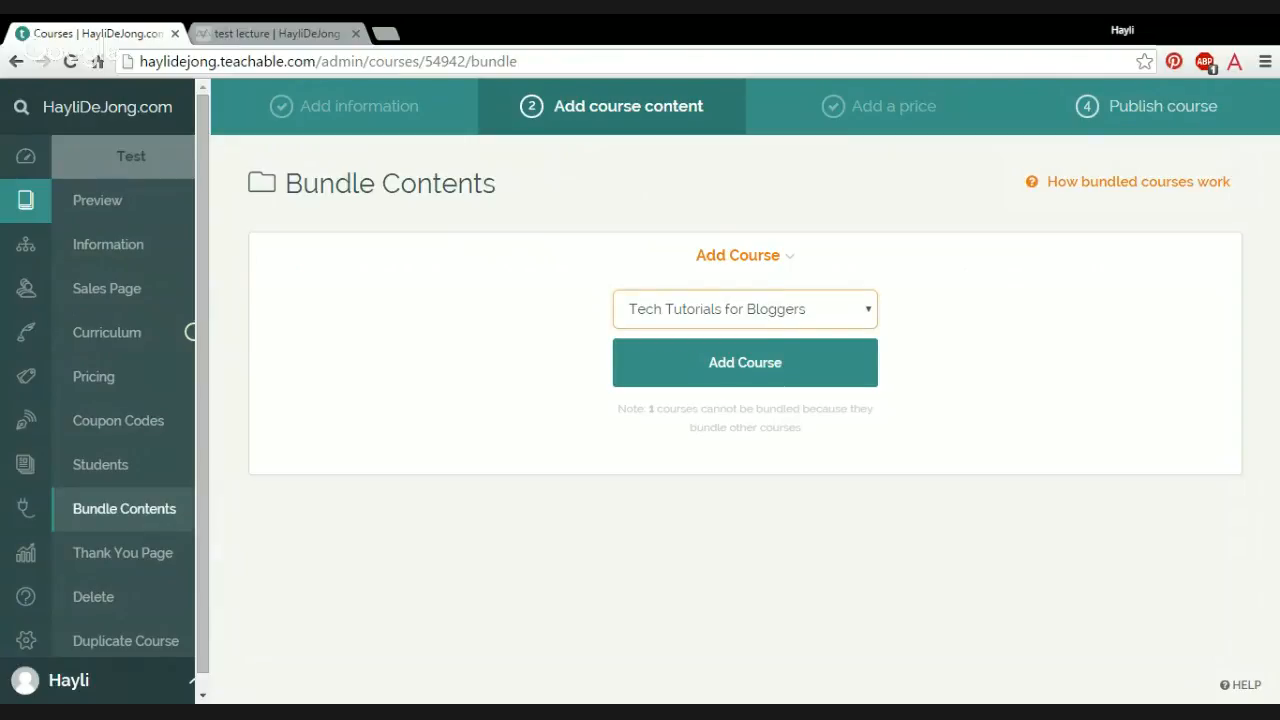
pyautogui.click(498, 263)
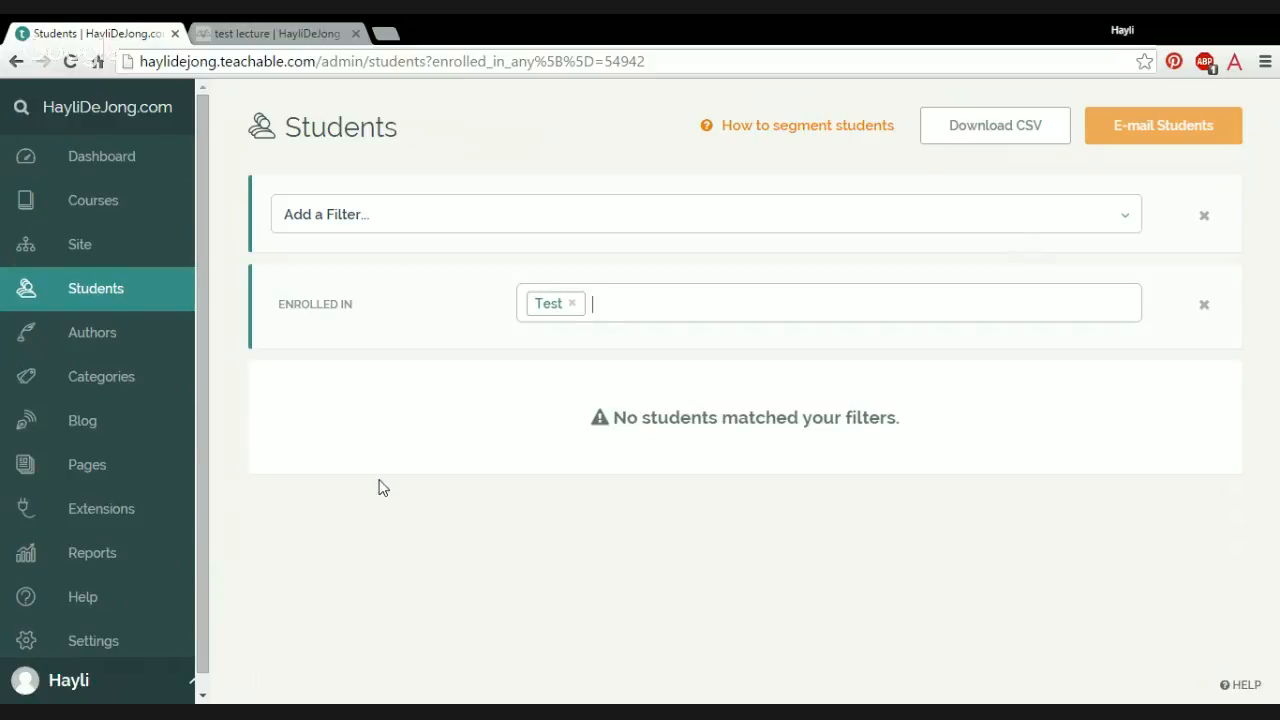
# Step: Return to the list of all courses and reopen the Test course
pyautogui.click(108, 212)
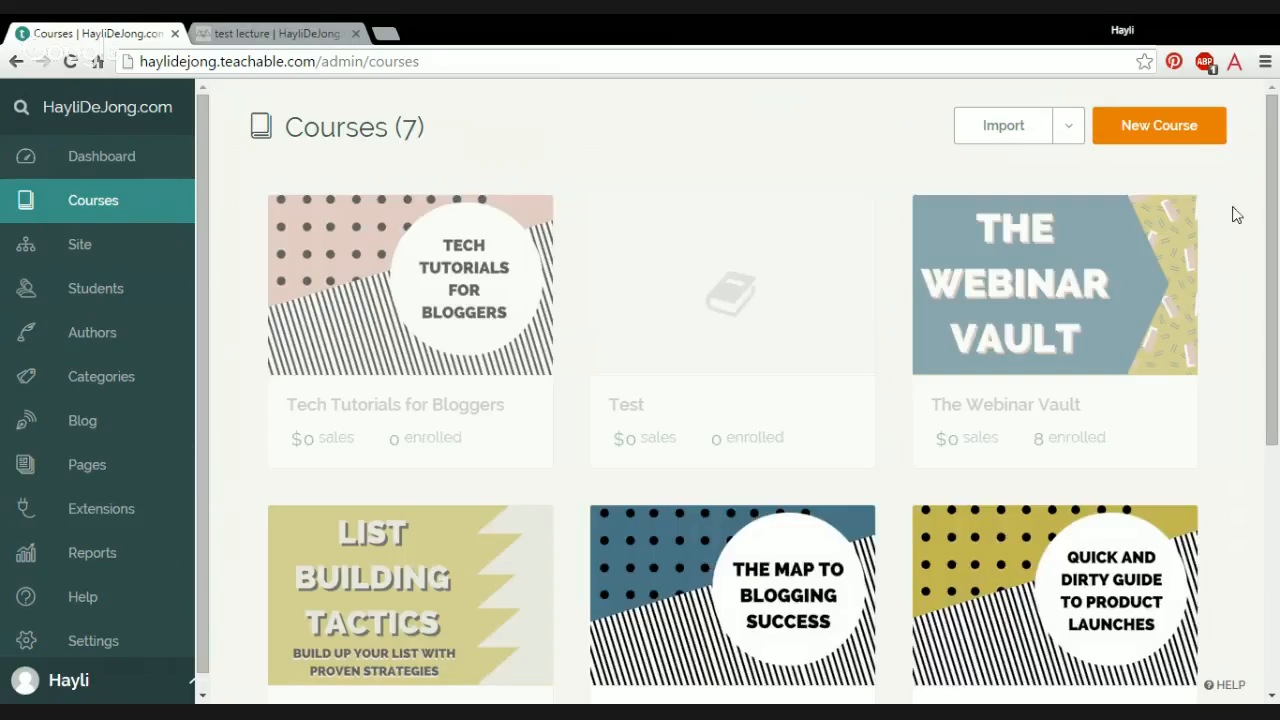
pyautogui.click(719, 322)
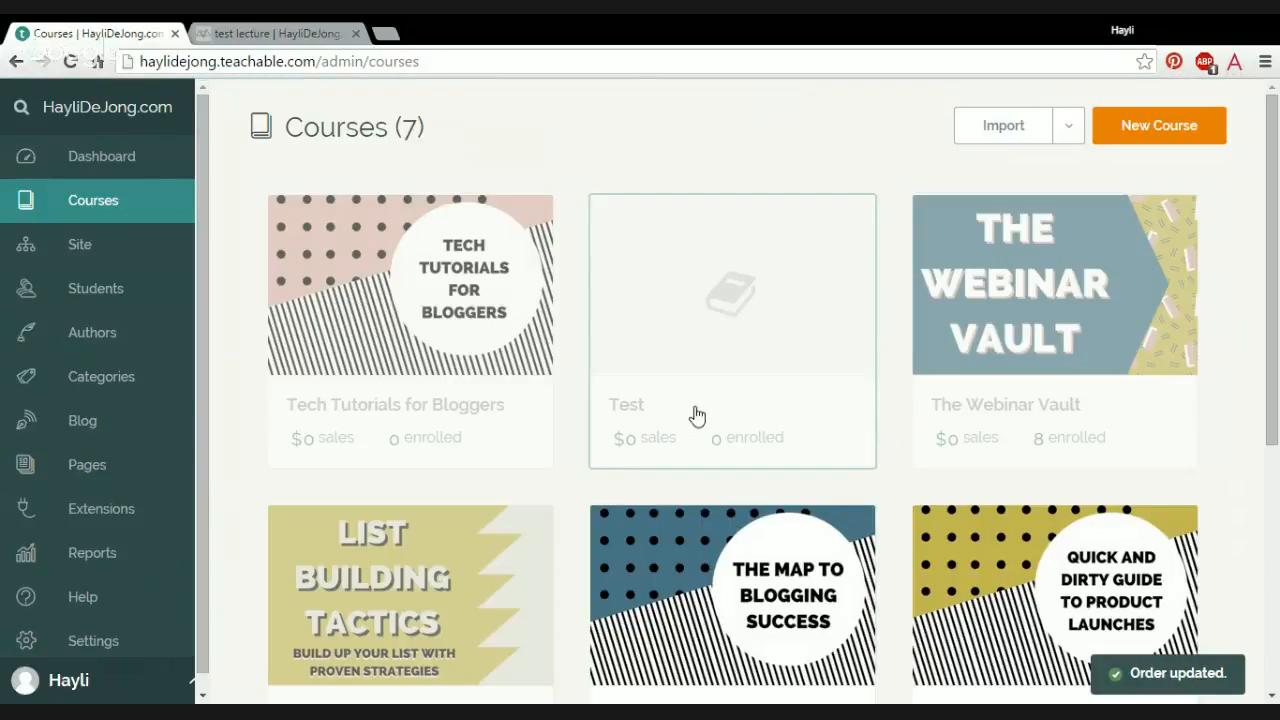
pyautogui.click(759, 270)
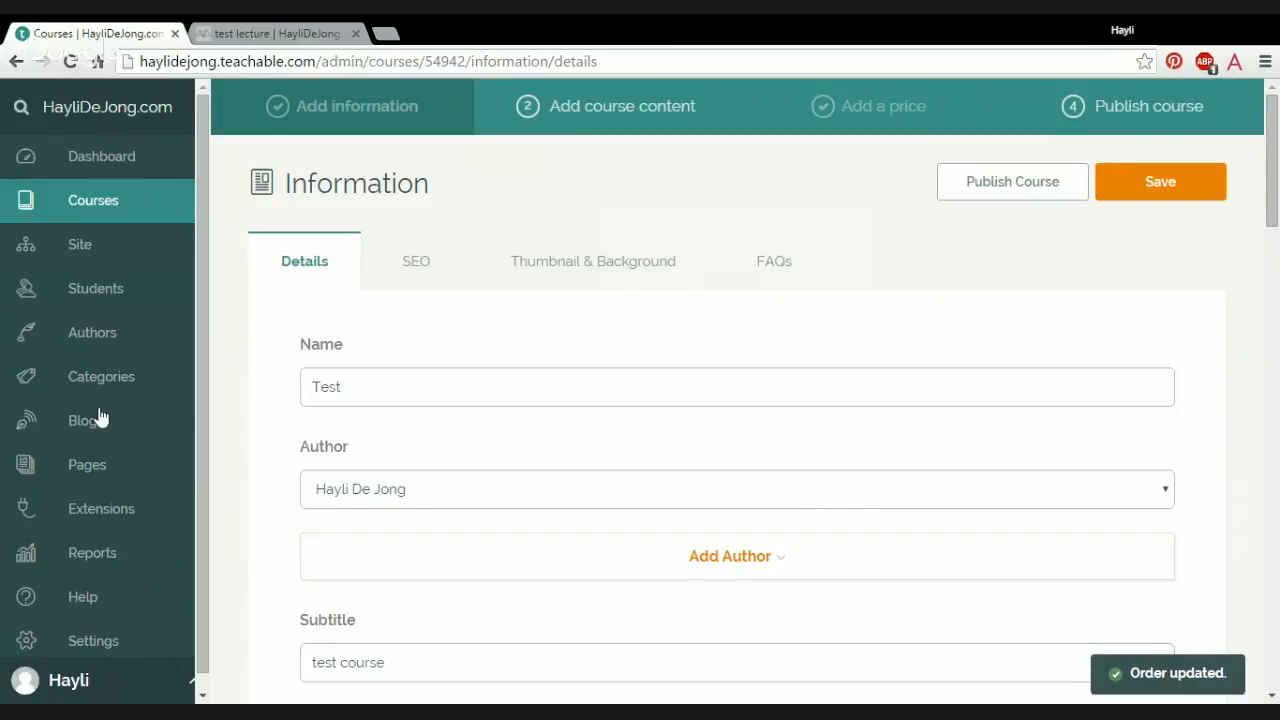
pyautogui.moveTo(99, 417)
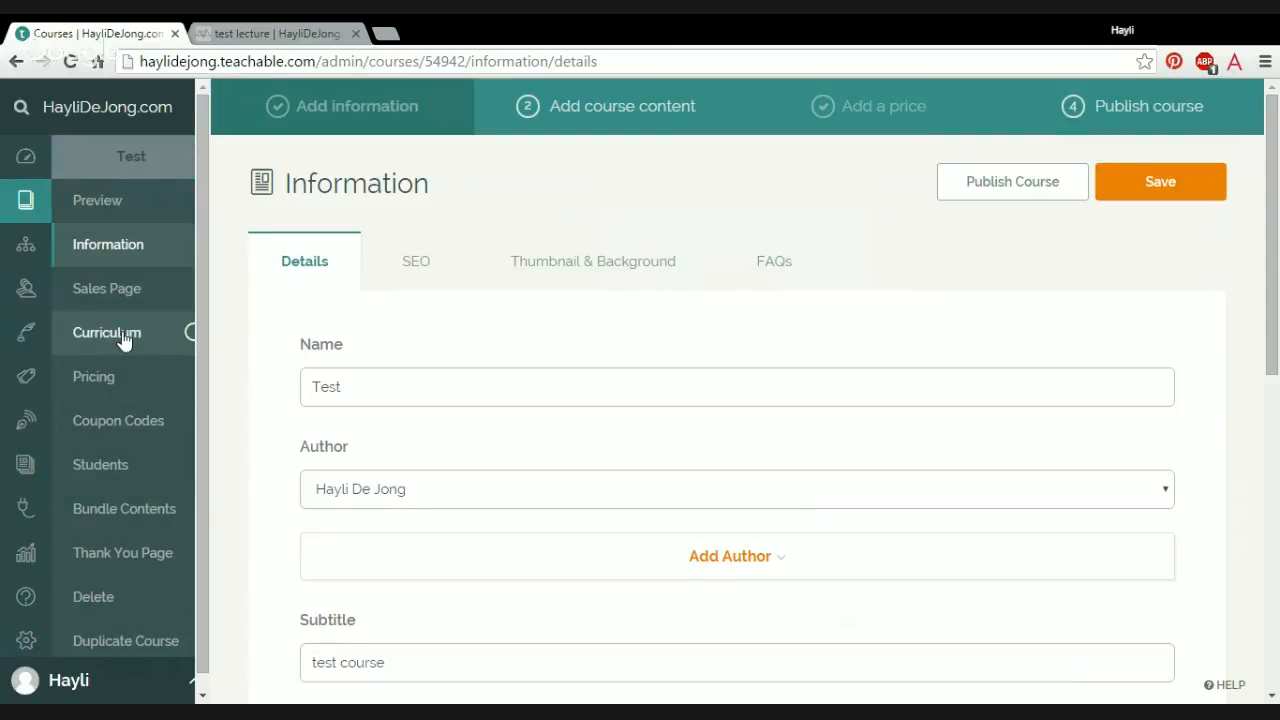
# Step: Publish the test lecture under First Section in the course curriculum
pyautogui.click(123, 338)
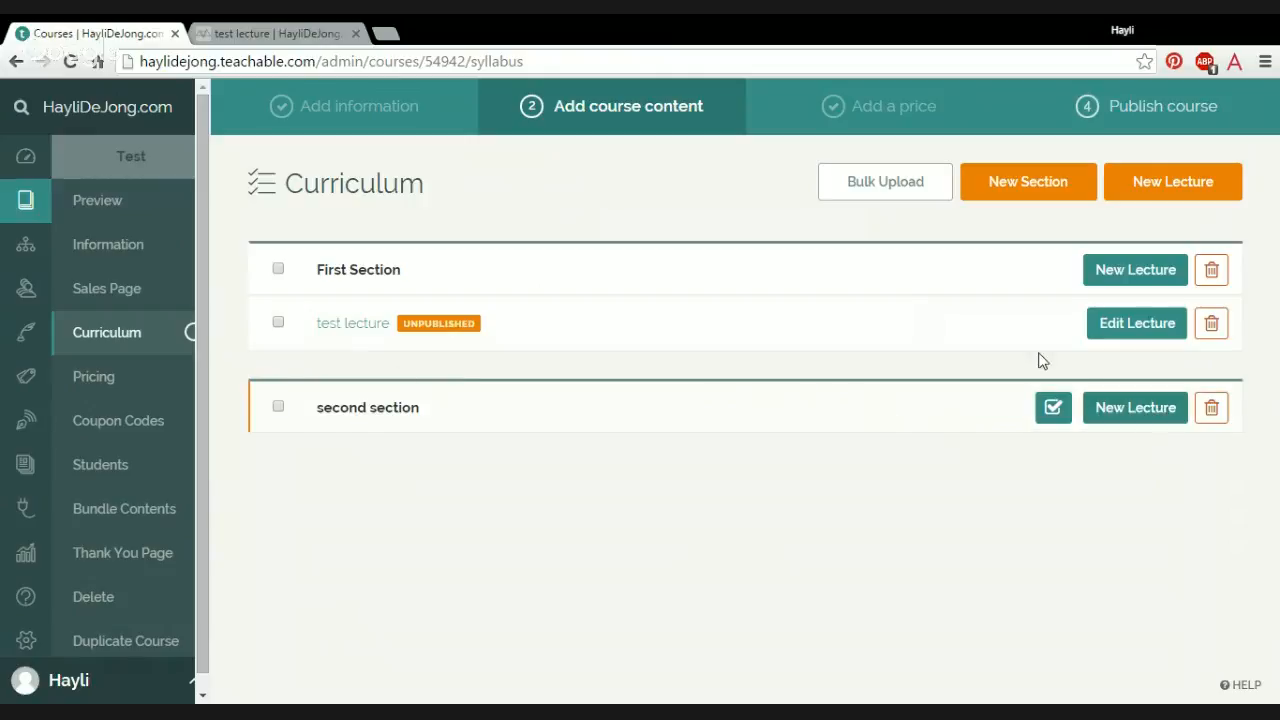
pyautogui.moveTo(1080, 345)
pyautogui.moveTo(951, 309)
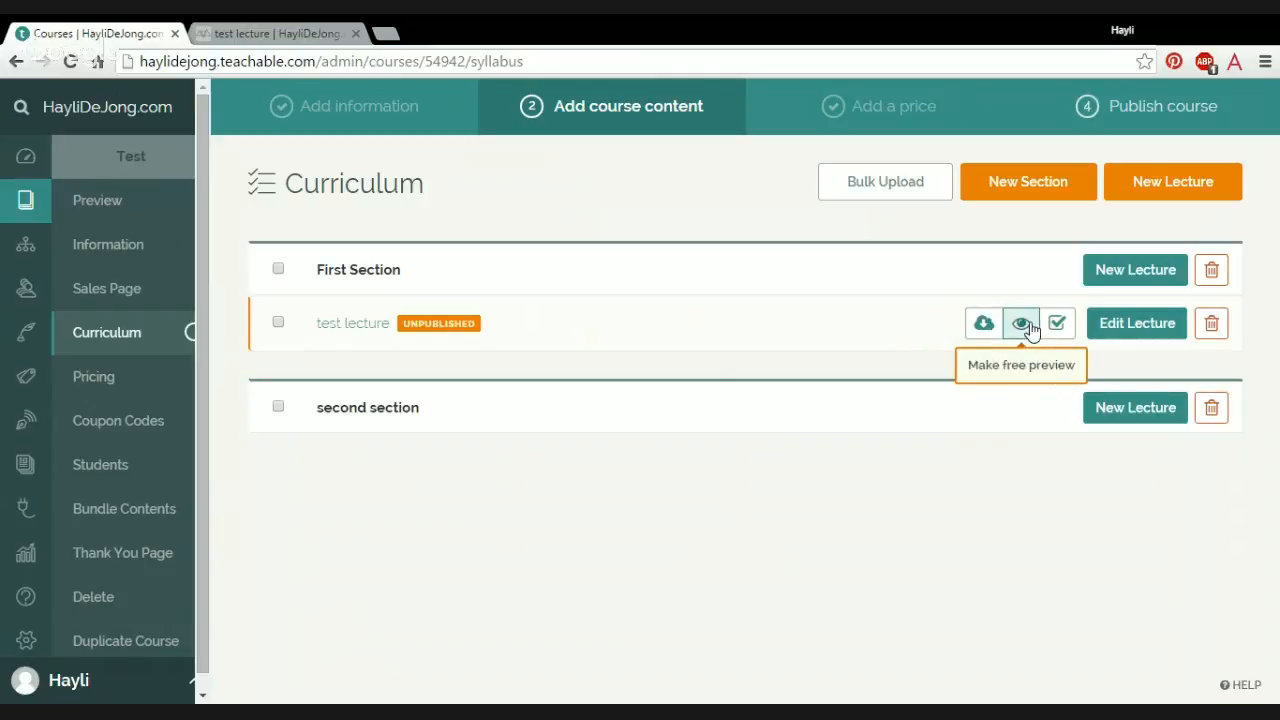
pyautogui.click(1062, 333)
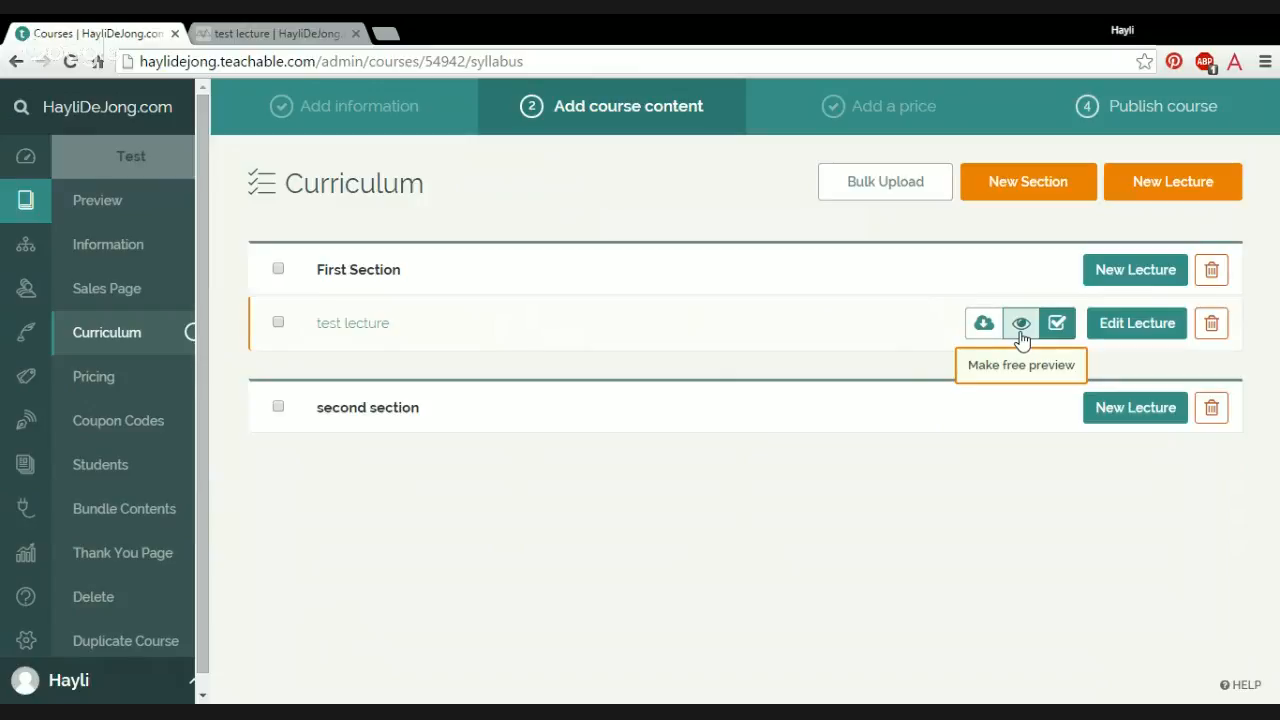
# Step: Preview the course as a logged-in student, open and complete the test lecture, and close both preview pages
pyautogui.click(106, 200)
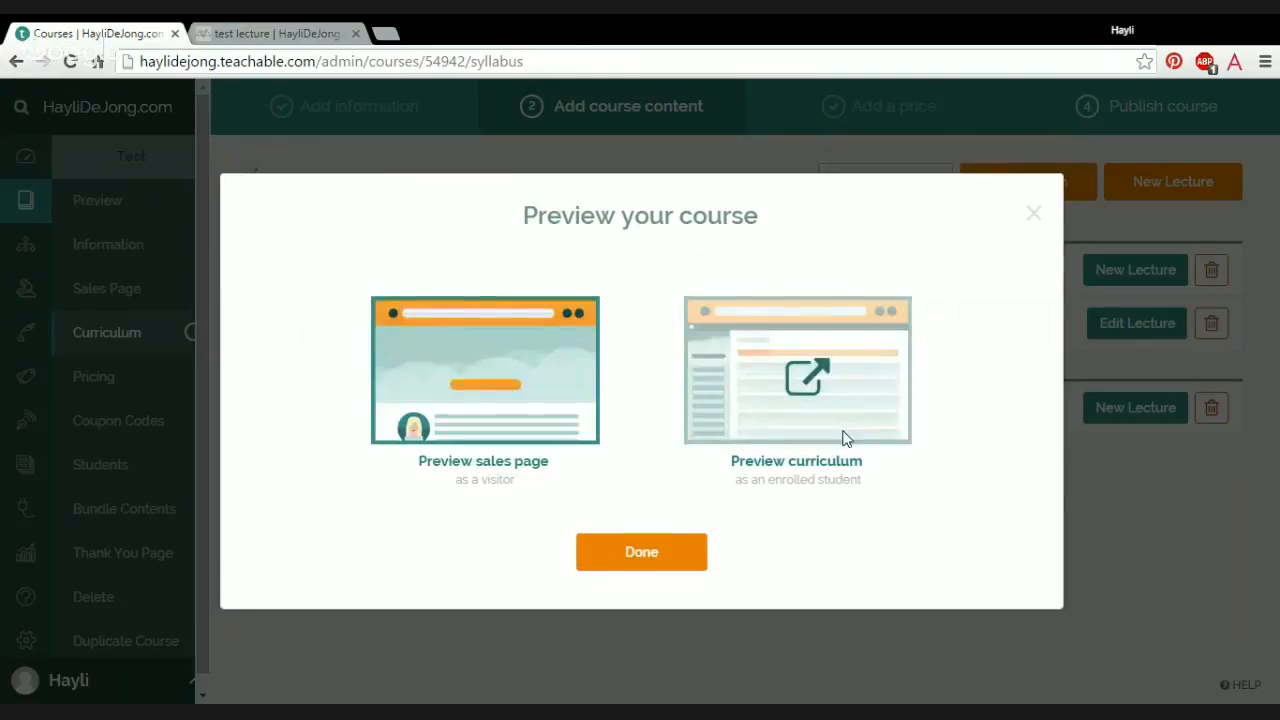
pyautogui.click(845, 439)
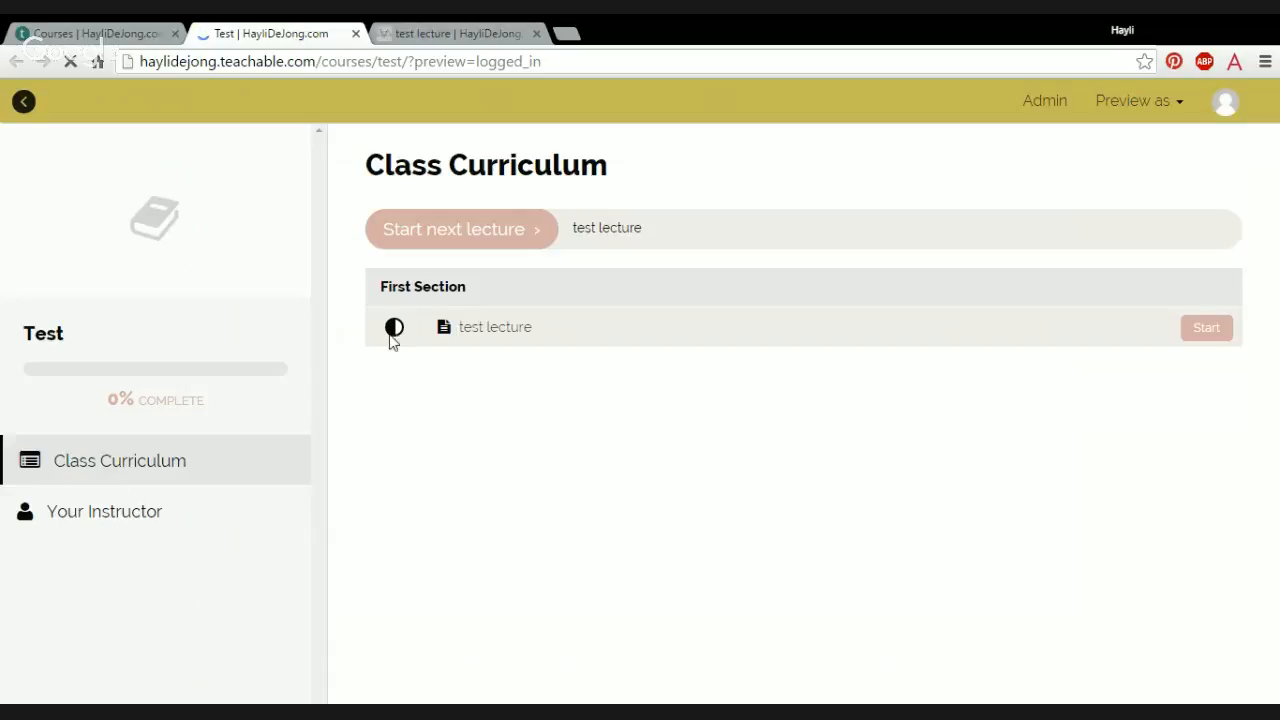
pyautogui.click(565, 340)
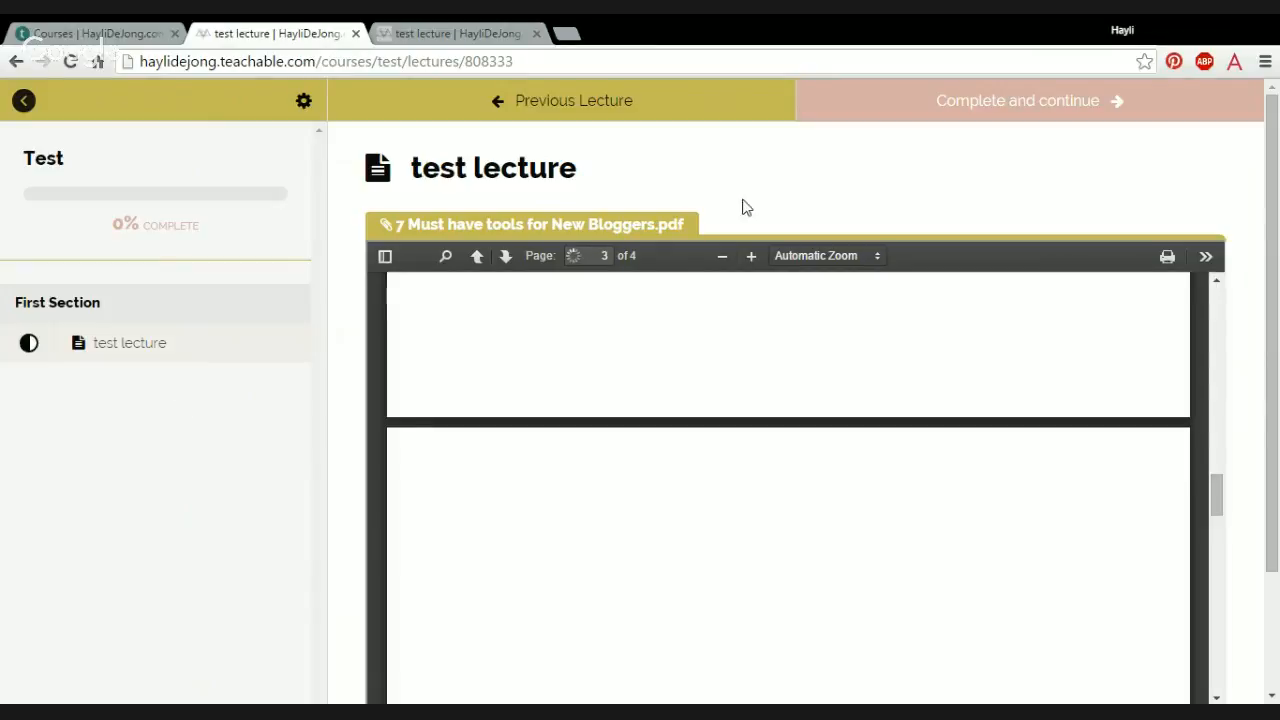
pyautogui.click(1041, 105)
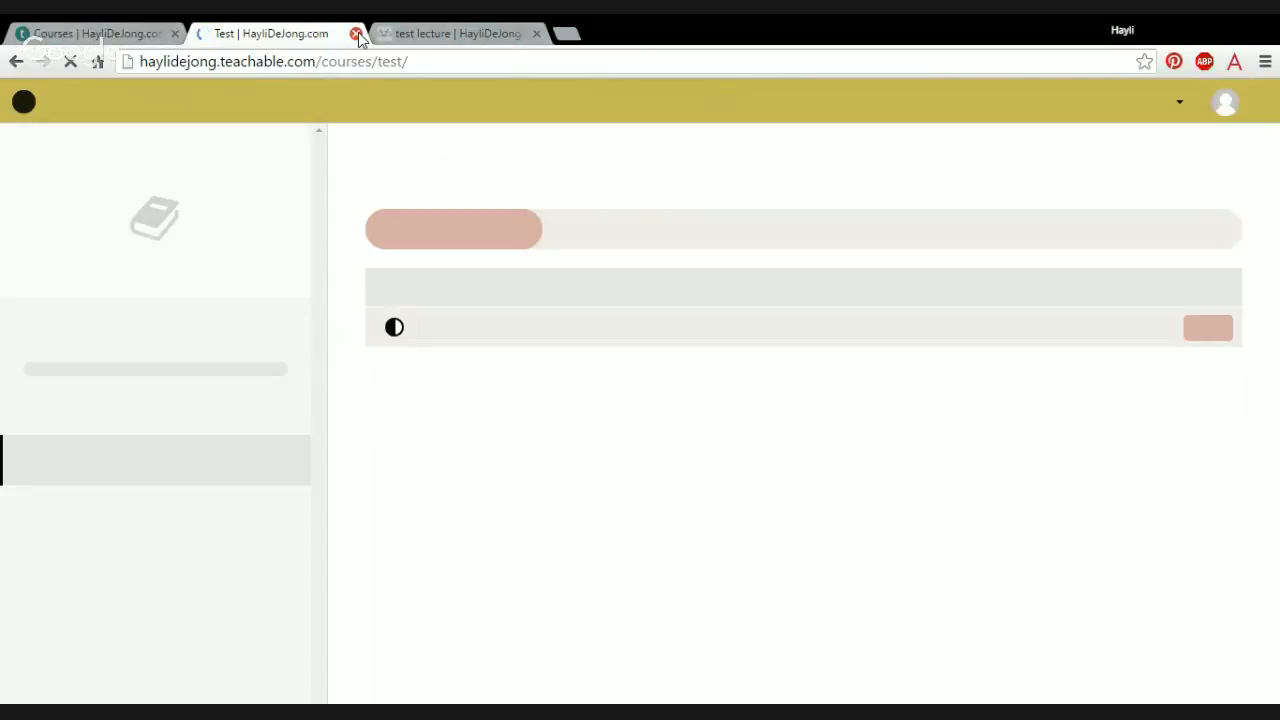
pyautogui.click(356, 34)
pyautogui.click(356, 34)
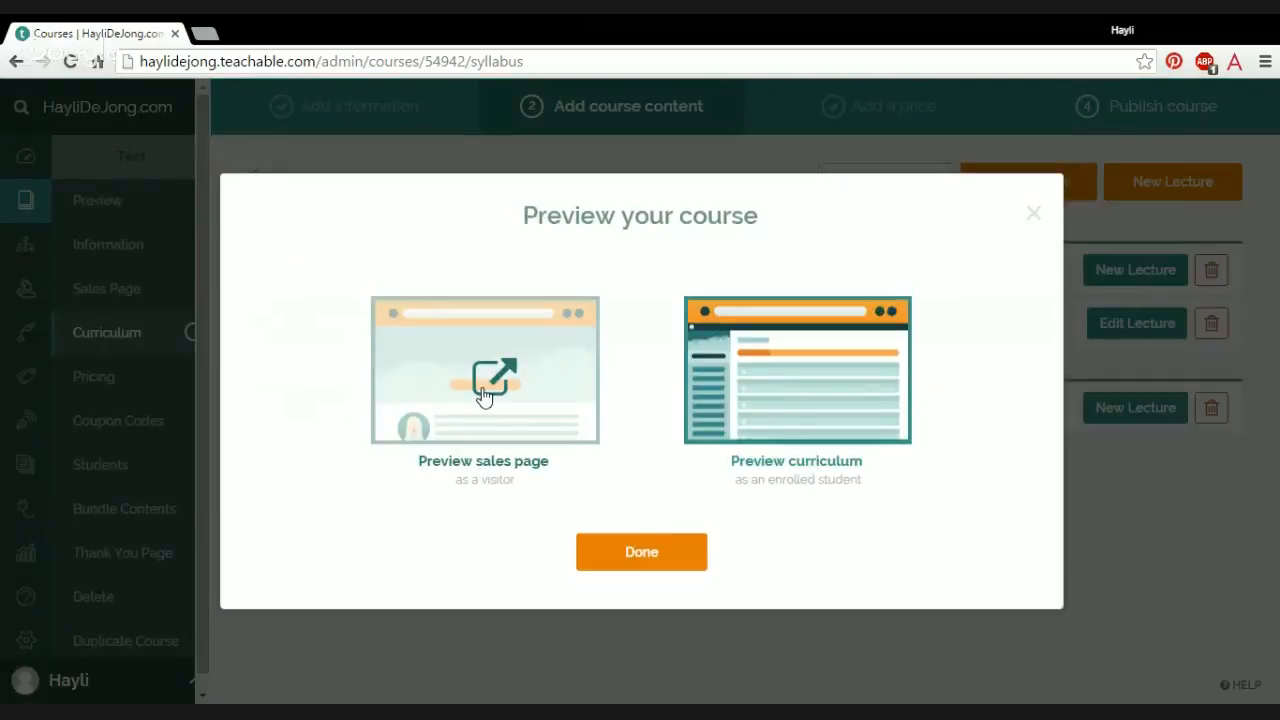
# Step: Preview the Test course's sales page as a visitor, try opening the test lecture from its class curriculum, and close the preview
pyautogui.click(409, 394)
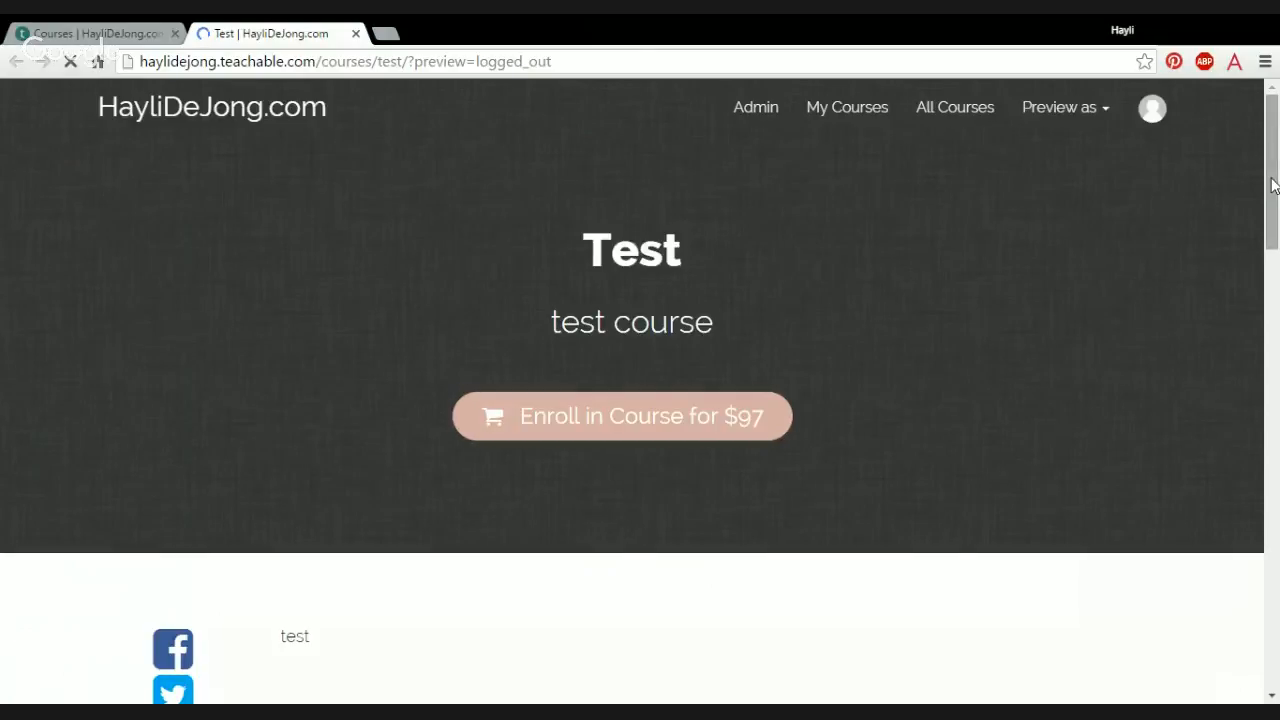
pyautogui.moveTo(1274, 180); pyautogui.dragTo(1260, 409)
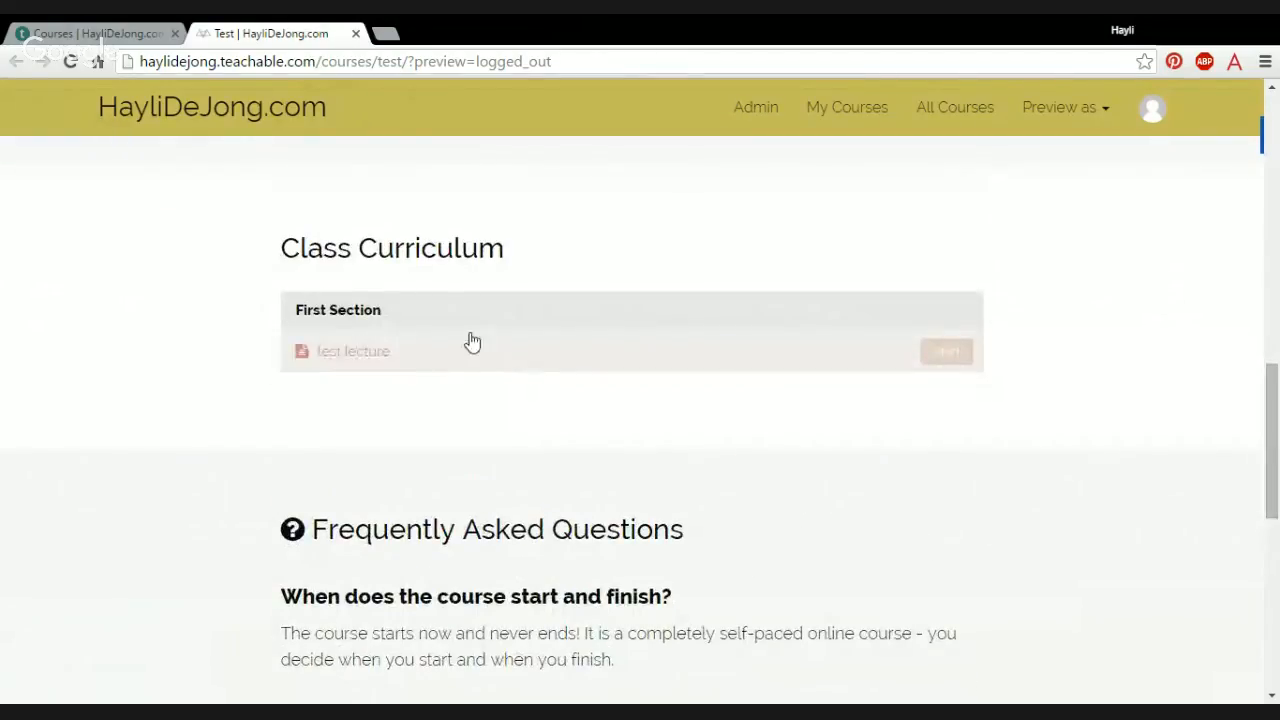
pyautogui.click(955, 355)
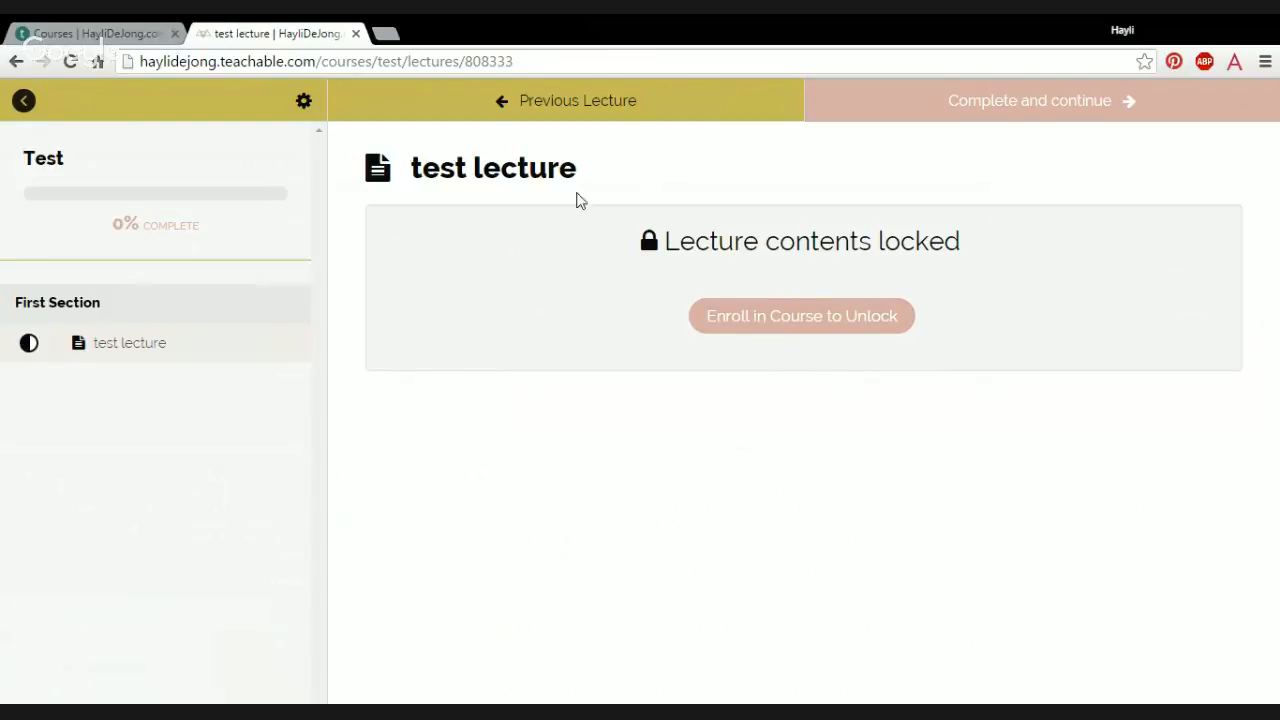
pyautogui.click(355, 33)
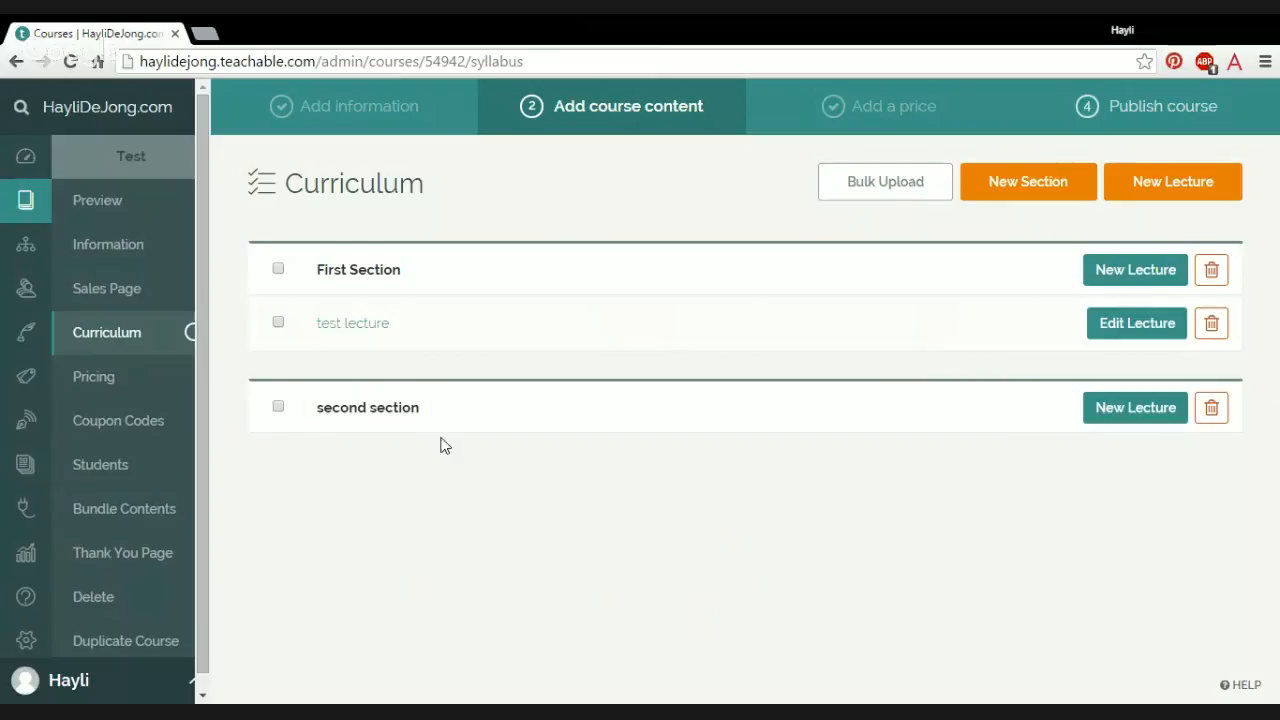
# Step: Add a lecture to the second section with the default title New Lecture, publish it, and return to the curriculum
pyautogui.click(1150, 414)
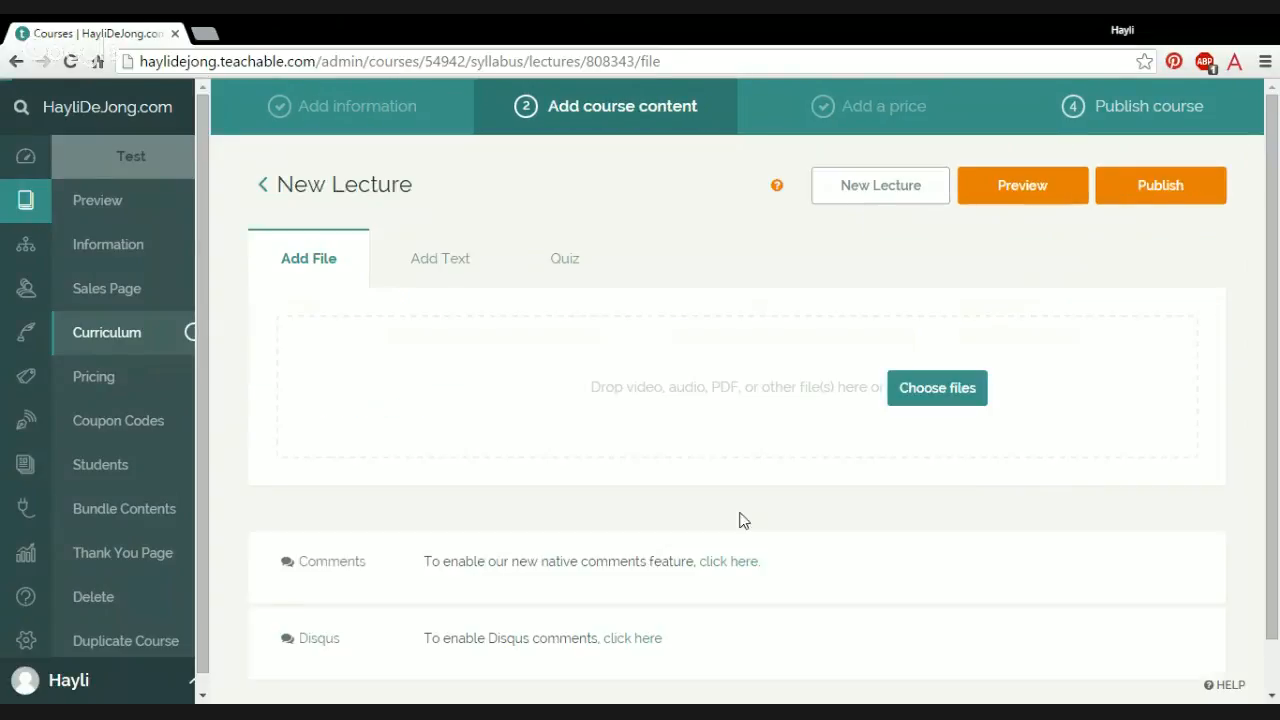
pyautogui.click(679, 190)
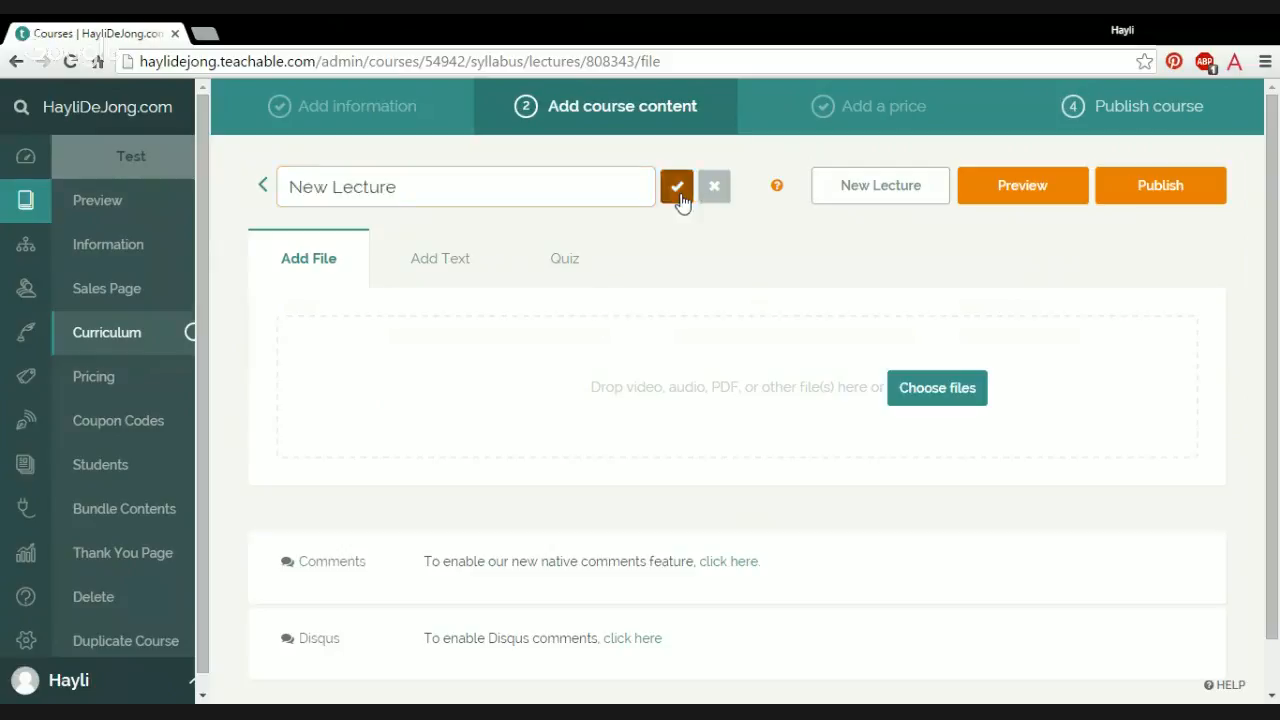
pyautogui.click(1157, 190)
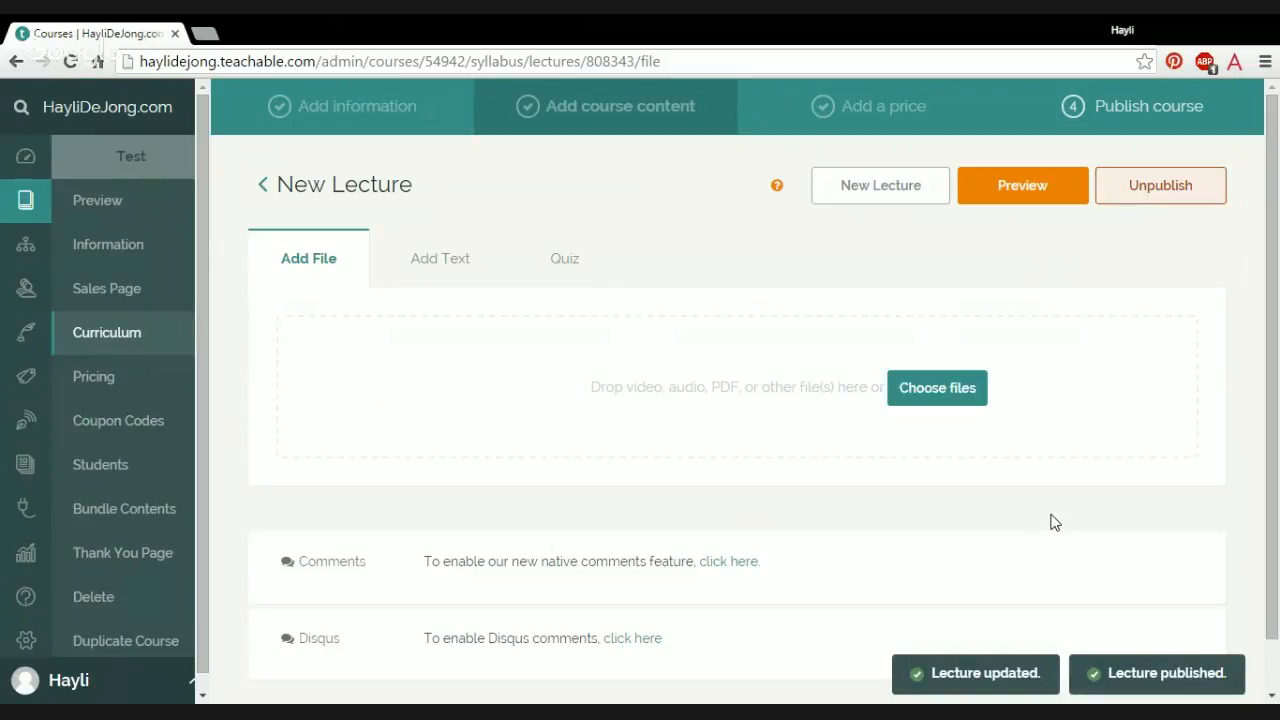
pyautogui.click(110, 344)
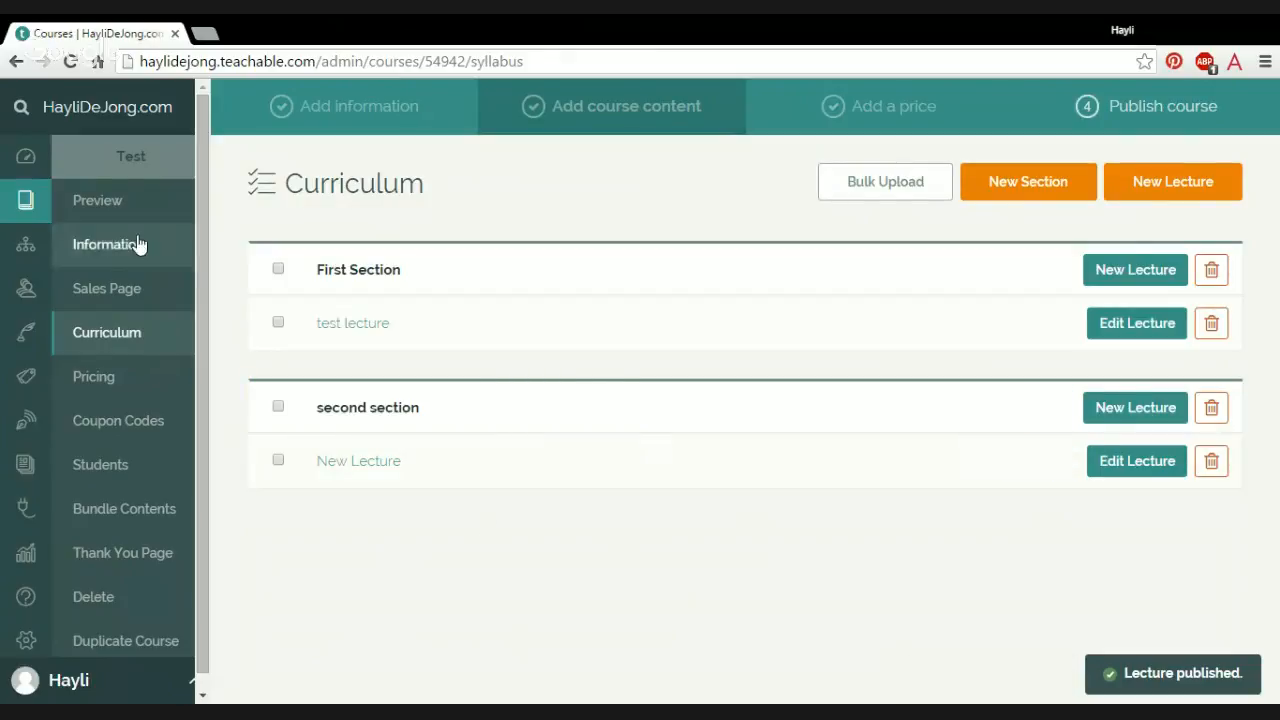
# Step: Preview the course curriculum as an enrolled student, switch the preview to a logged-out user, and return to the admin curriculum page
pyautogui.click(112, 208)
pyautogui.click(810, 338)
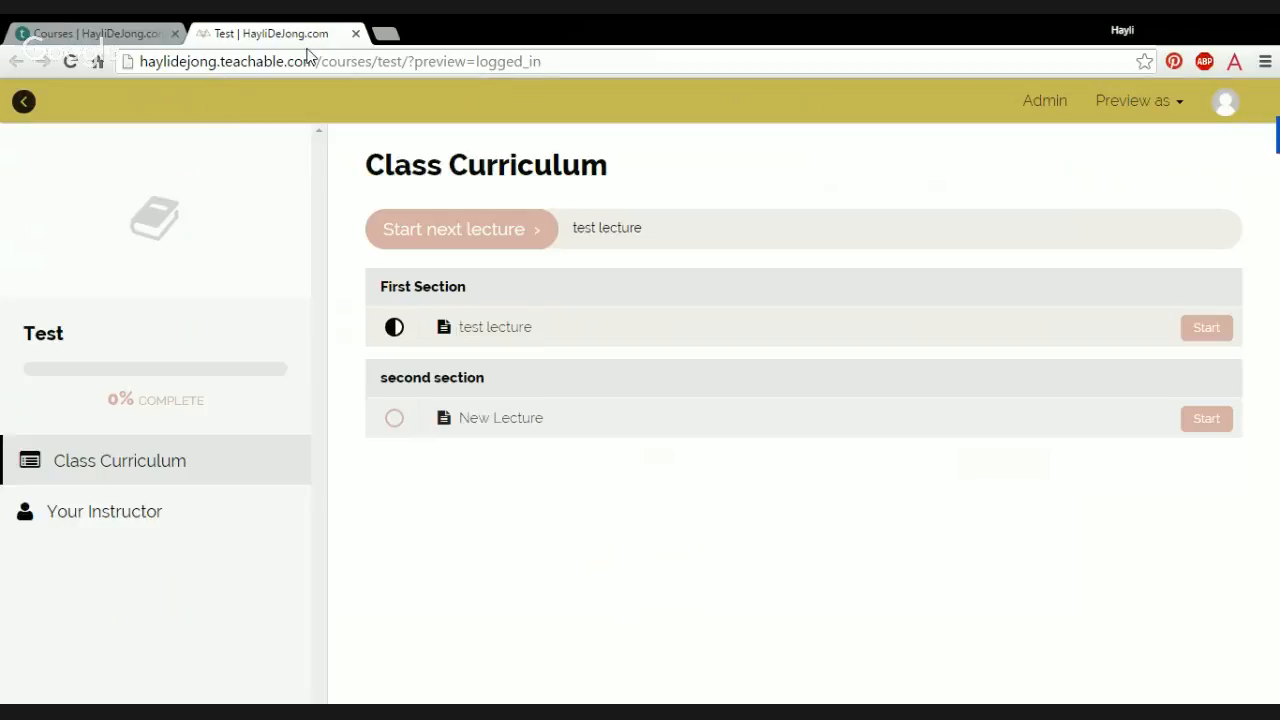
pyautogui.click(1130, 118)
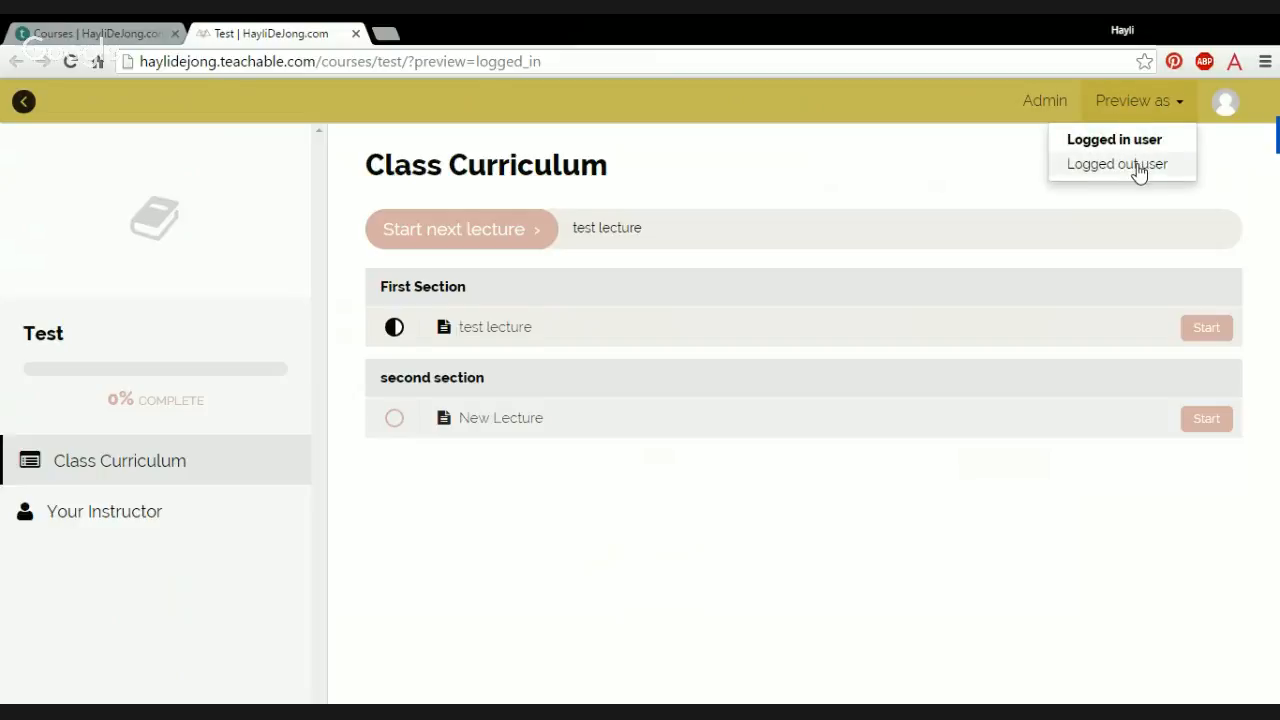
pyautogui.click(1138, 168)
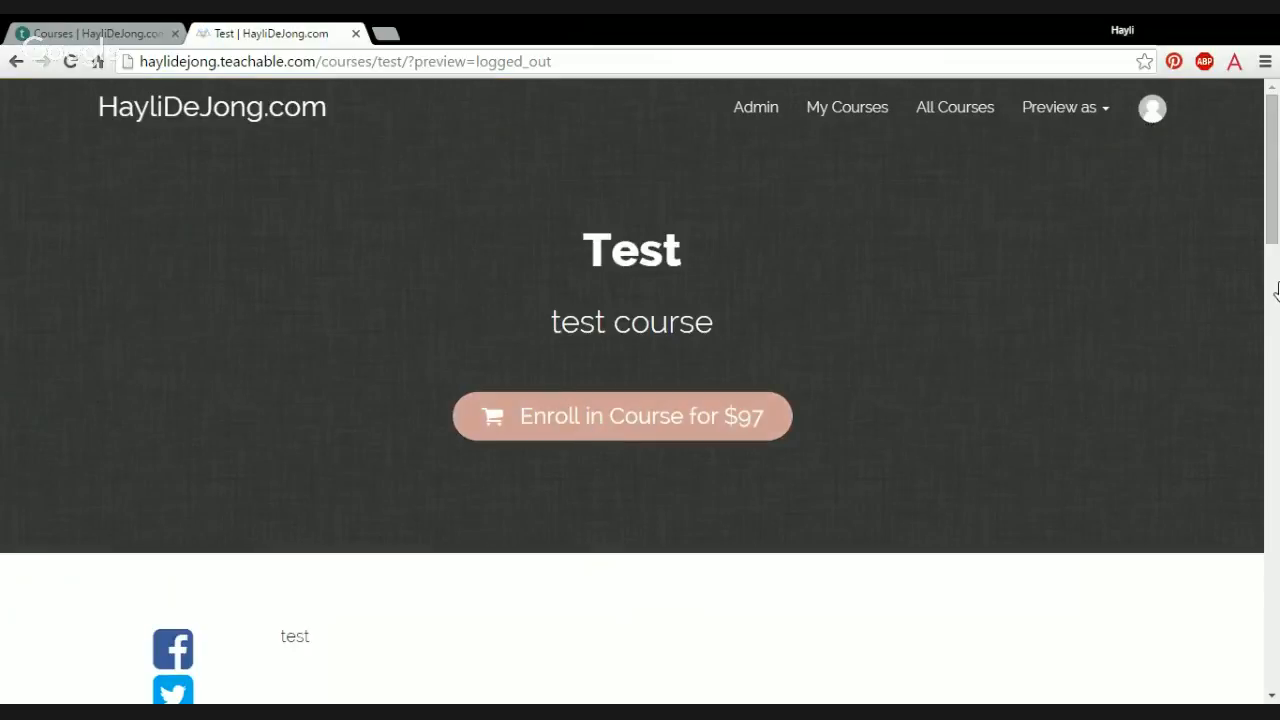
pyautogui.moveTo(1275, 228)
pyautogui.mouseDown()
pyautogui.moveTo(1274, 300)
pyautogui.moveTo(1276, 213)
pyautogui.mouseUp()
pyautogui.click(110, 33)
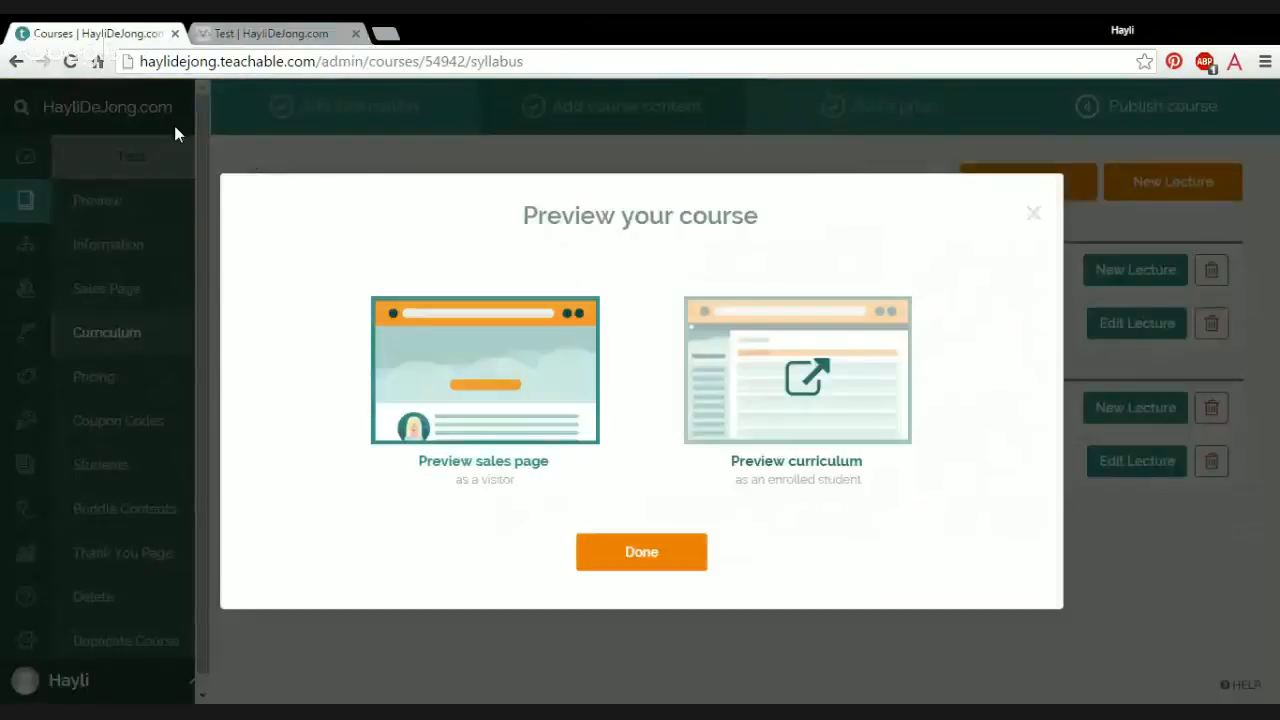
pyautogui.click(177, 130)
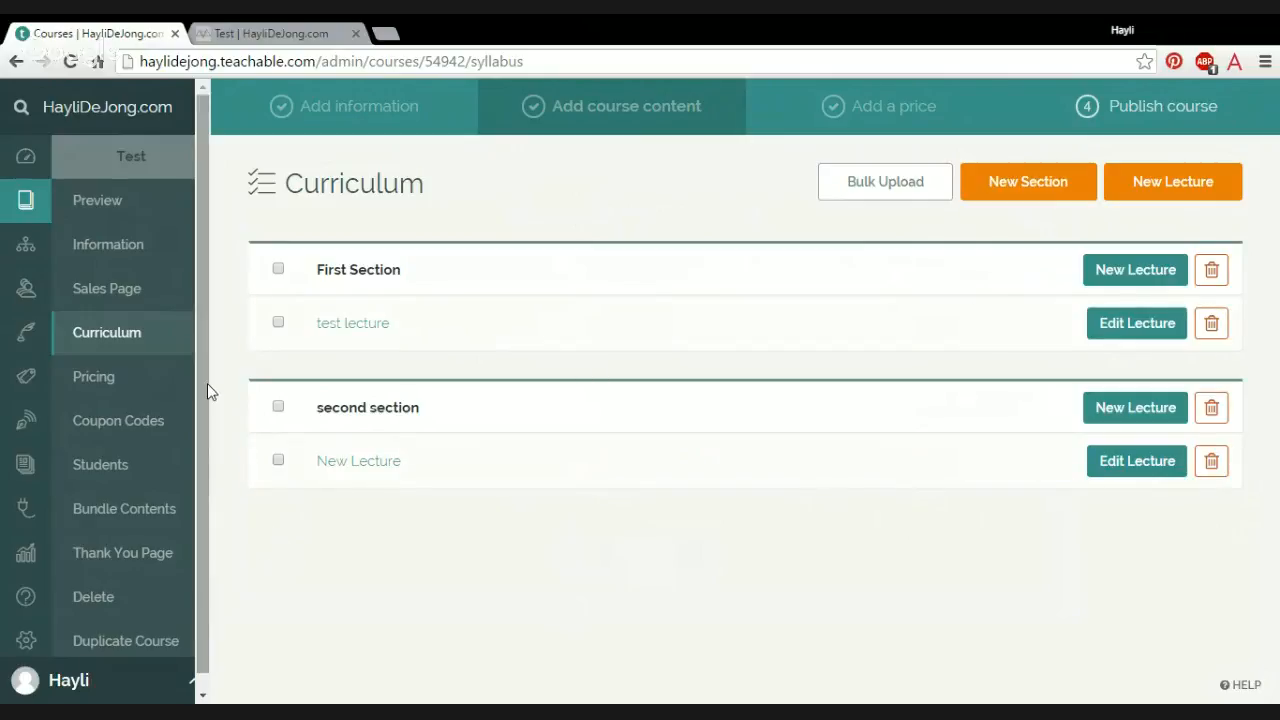
# Step: Bring up the publishing confirmation for the Test course and decline publishing it
pyautogui.moveTo(207, 392); pyautogui.dragTo(207, 434)
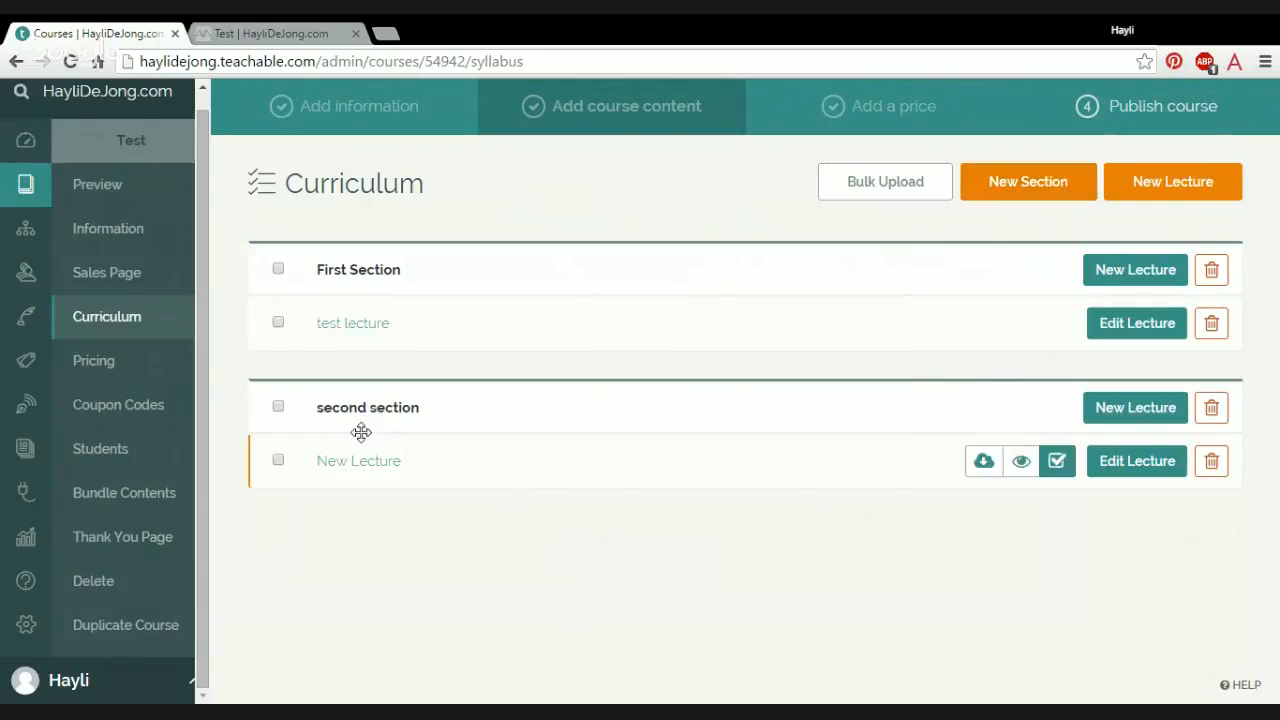
pyautogui.click(1148, 118)
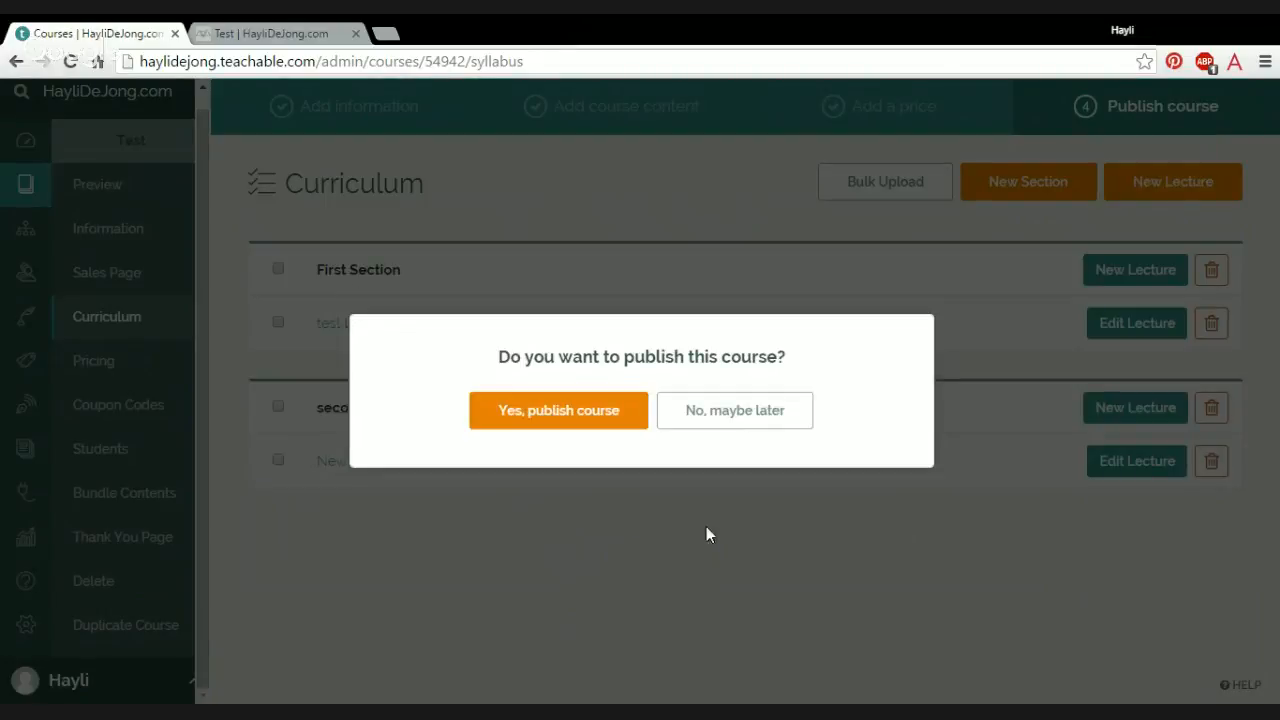
pyautogui.click(727, 428)
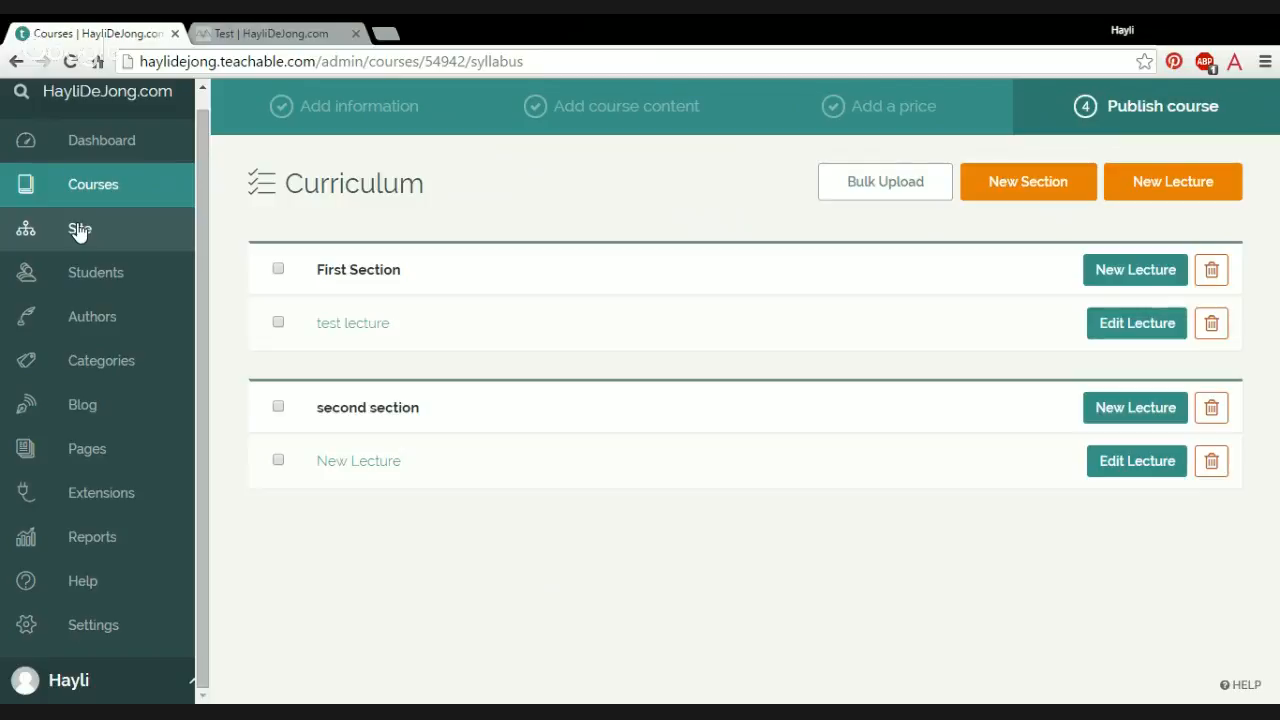
# Step: Look at the site's logo and background theme settings alongside the featured courses on the live school homepage
pyautogui.click(80, 230)
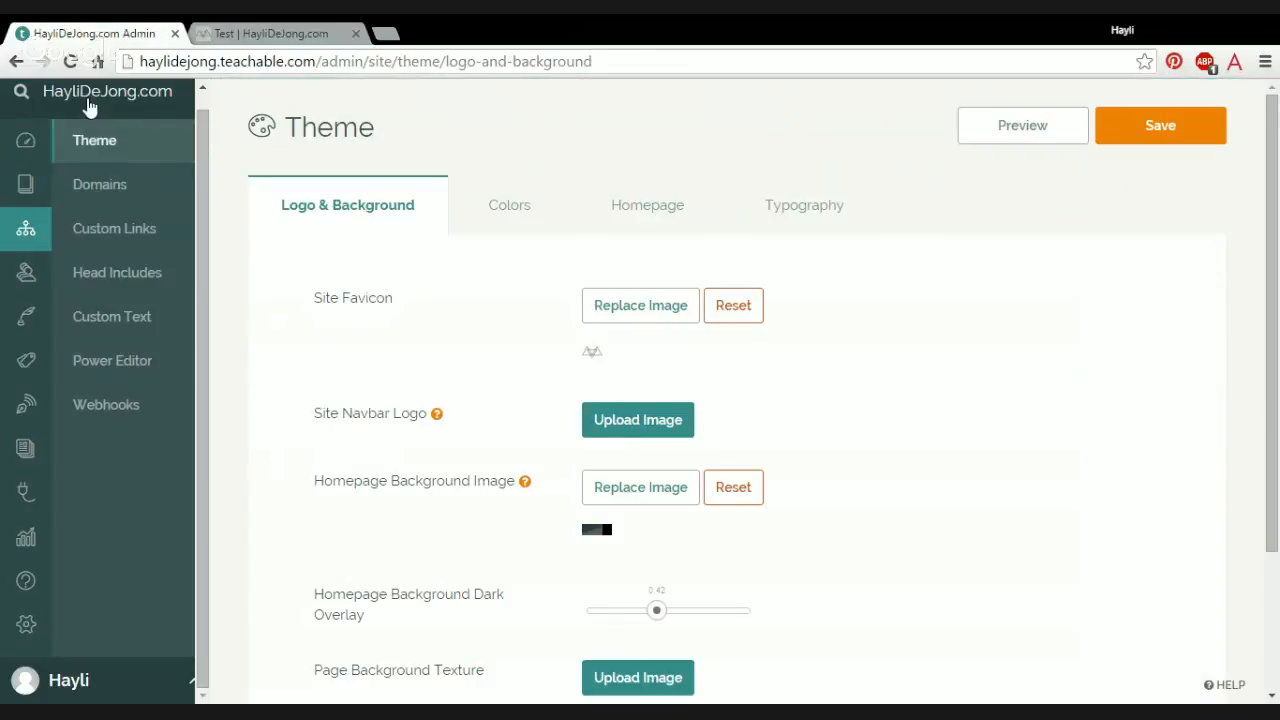
pyautogui.click(88, 100)
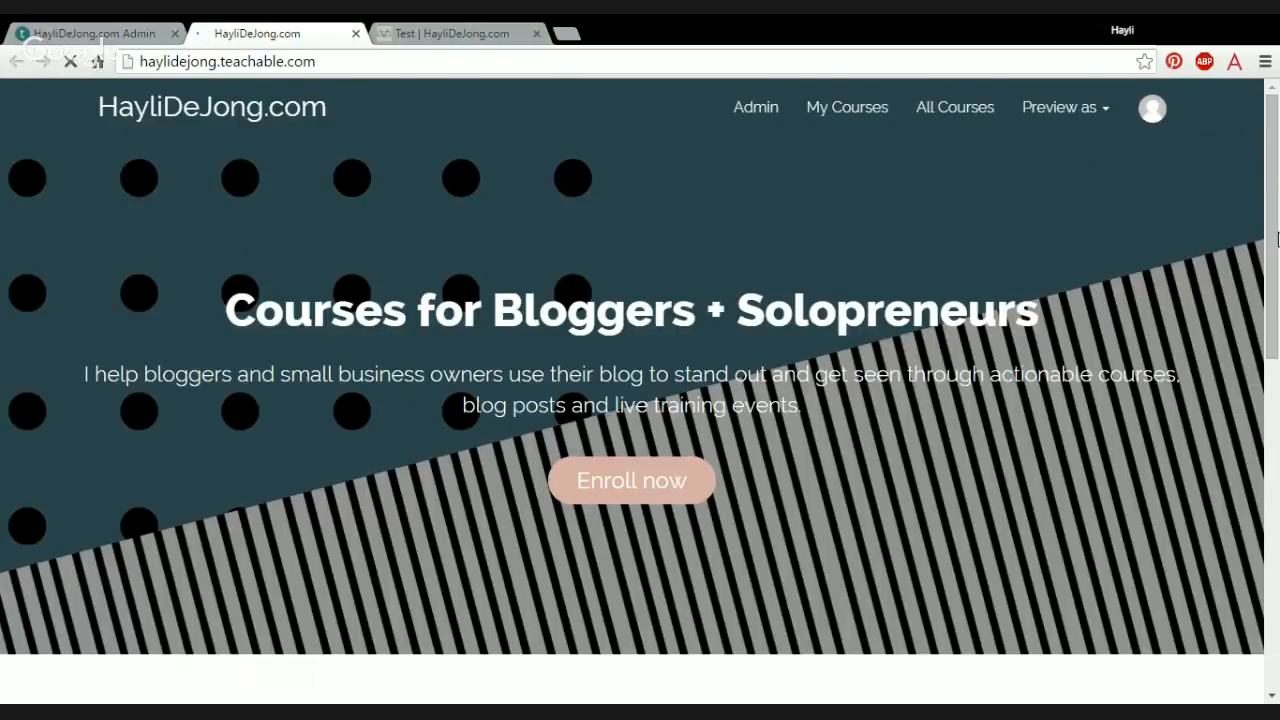
pyautogui.moveTo(1273, 155); pyautogui.dragTo(1277, 385)
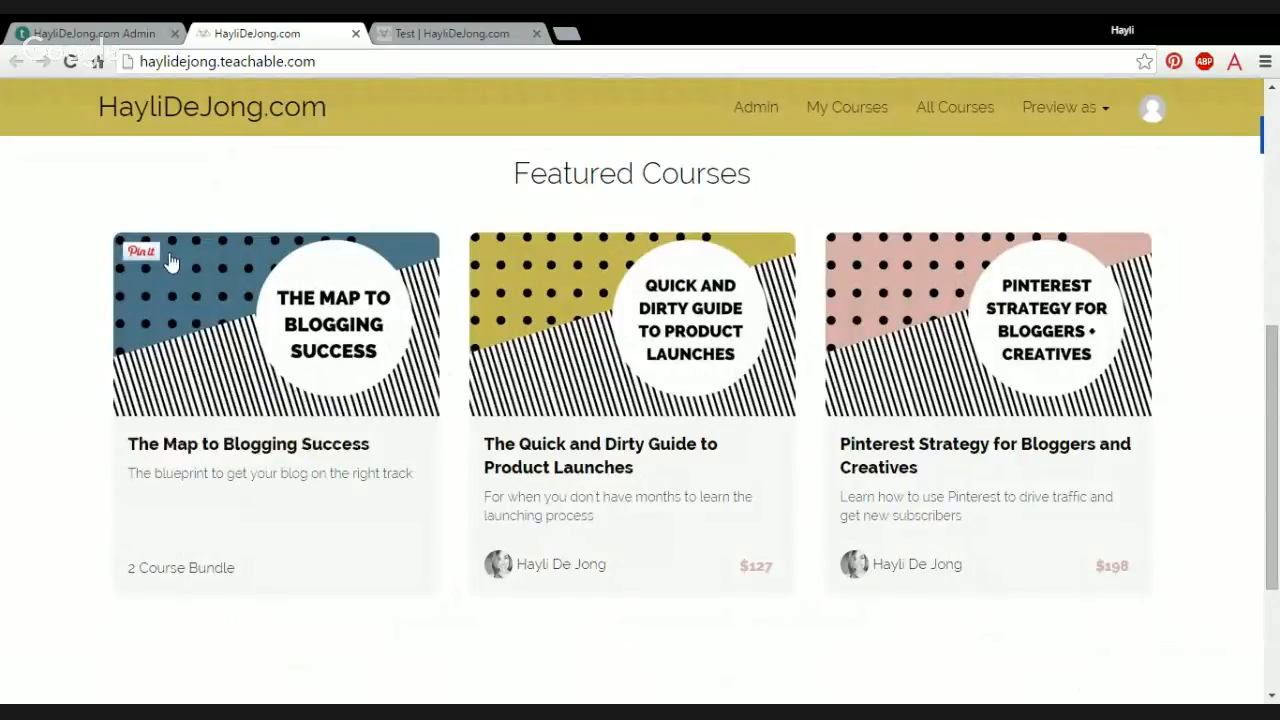
pyautogui.click(92, 33)
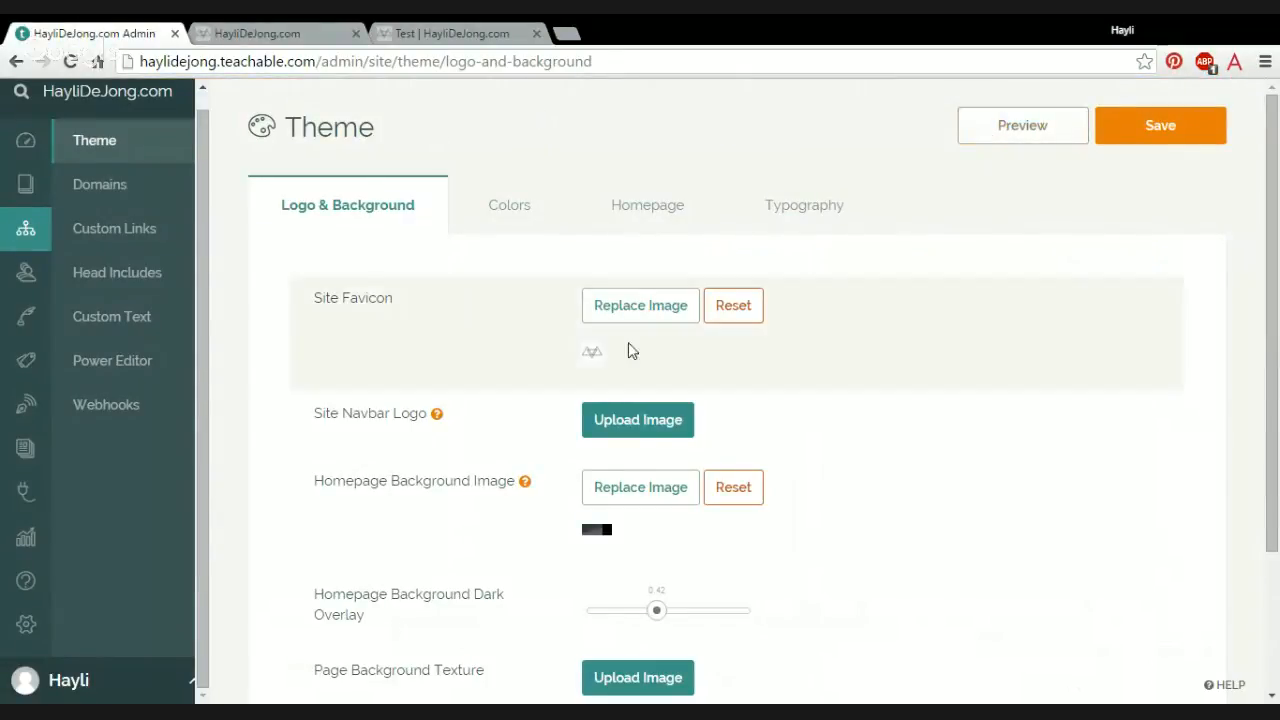
pyautogui.click(257, 33)
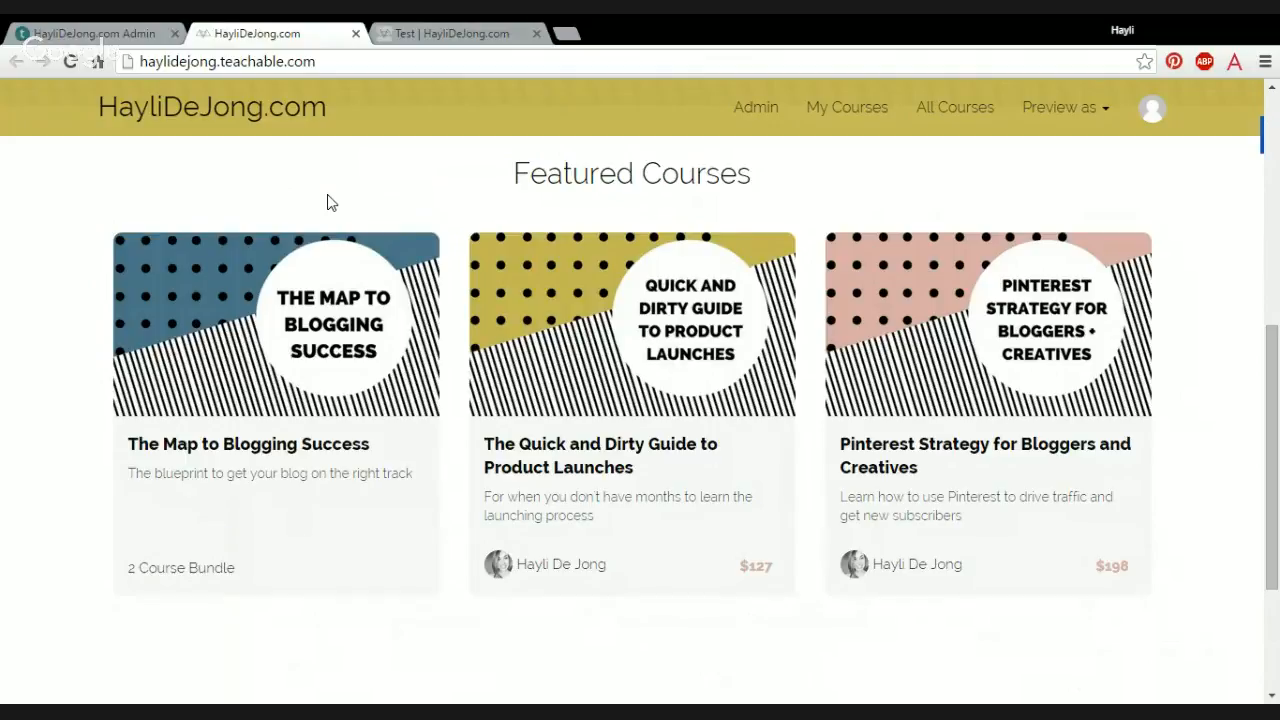
pyautogui.click(141, 33)
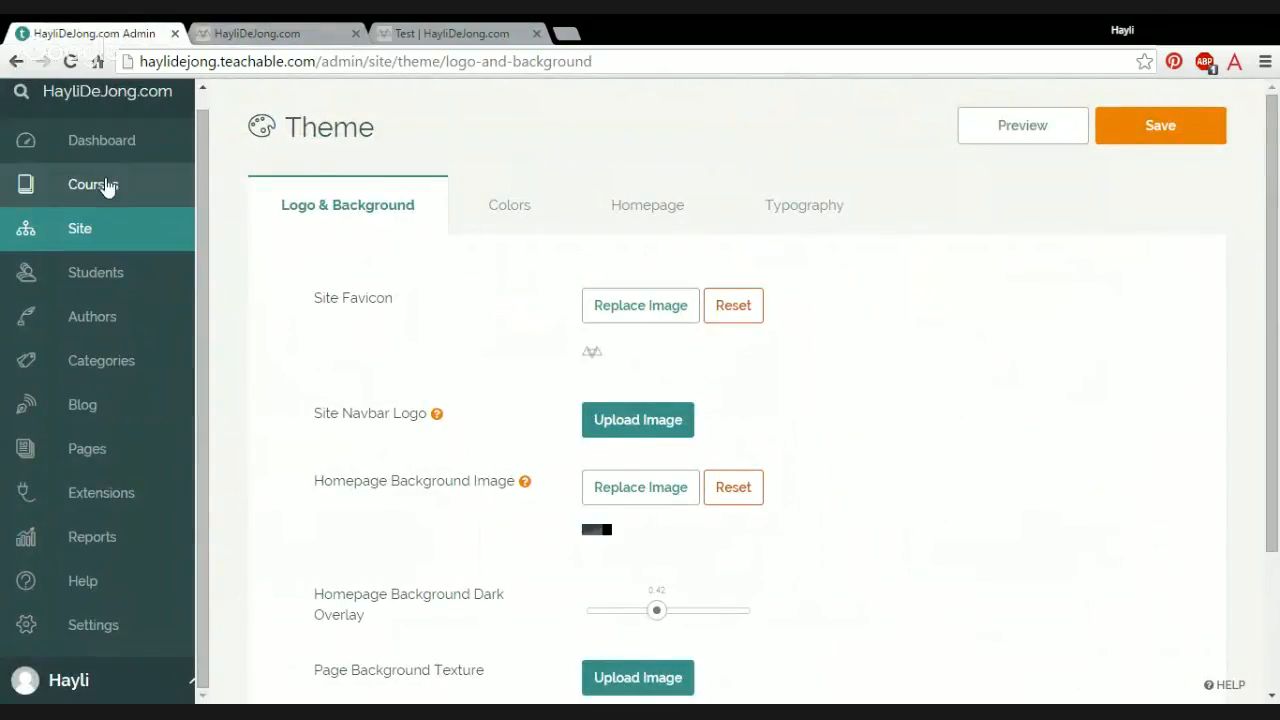
# Step: Reopen the Test course from the course list and delete its one-time purchase pricing plan
pyautogui.click(101, 186)
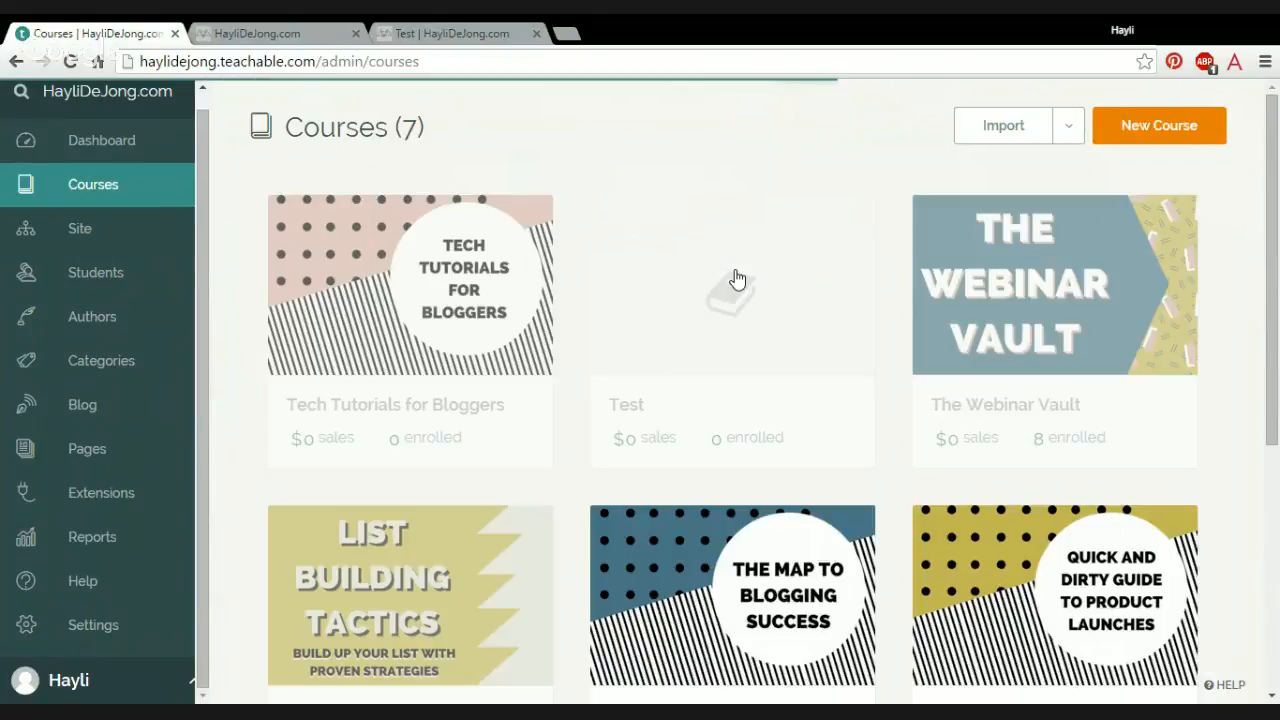
pyautogui.click(735, 278)
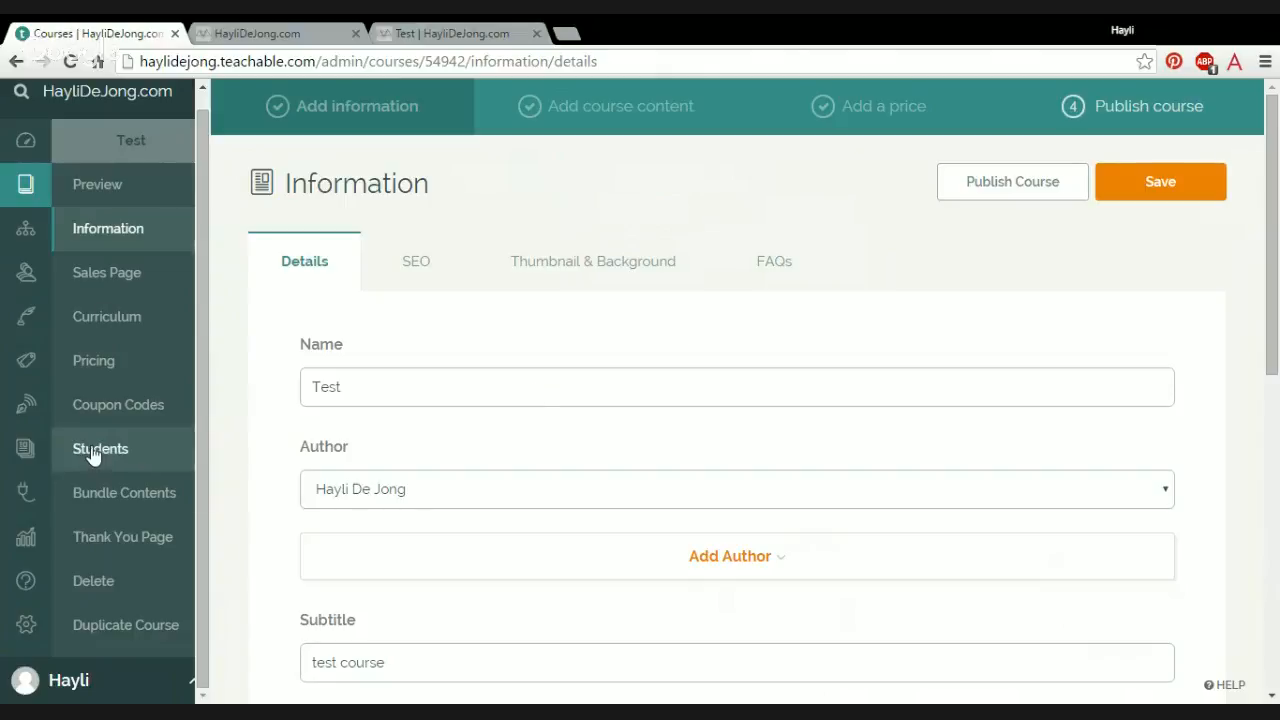
pyautogui.click(126, 364)
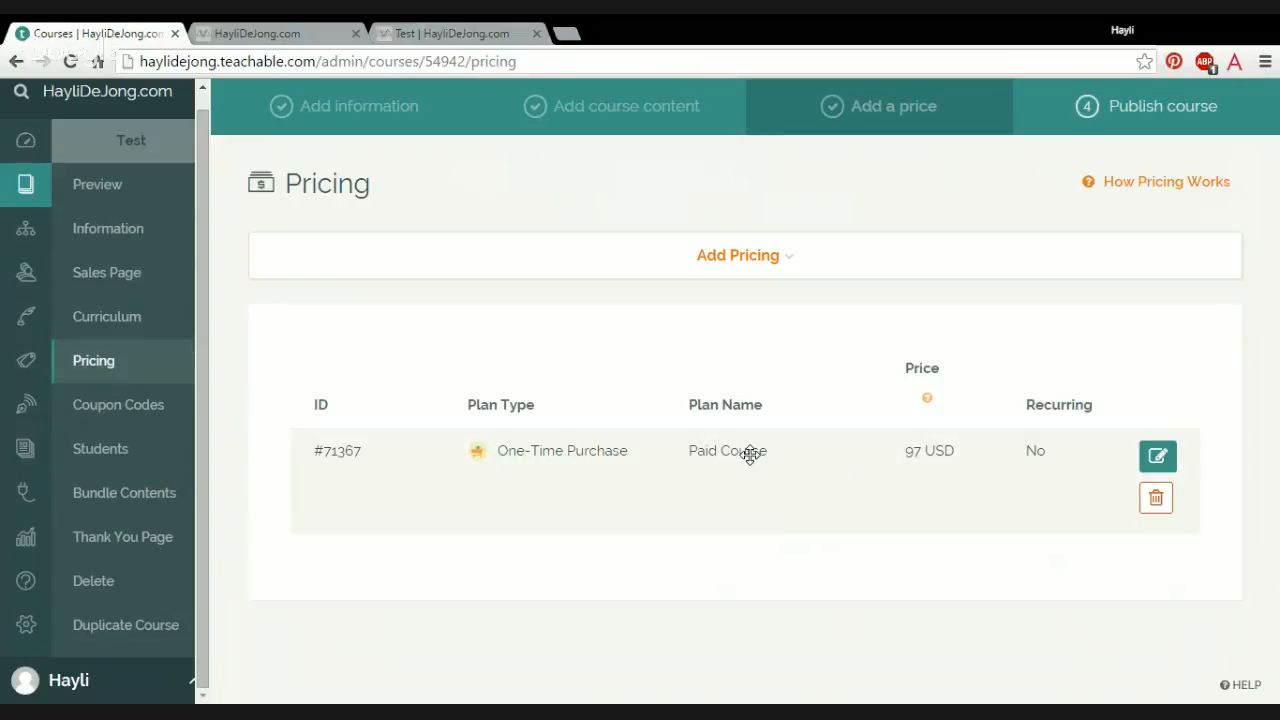
pyautogui.click(1156, 498)
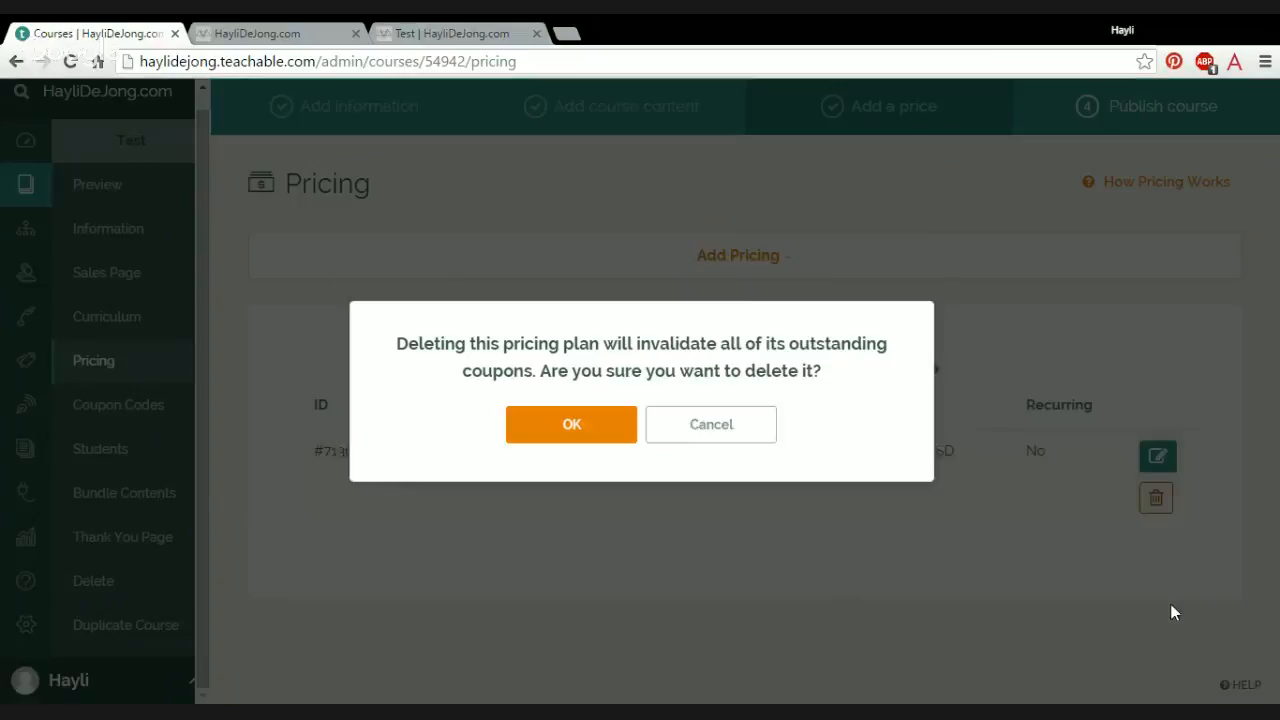
pyautogui.click(600, 432)
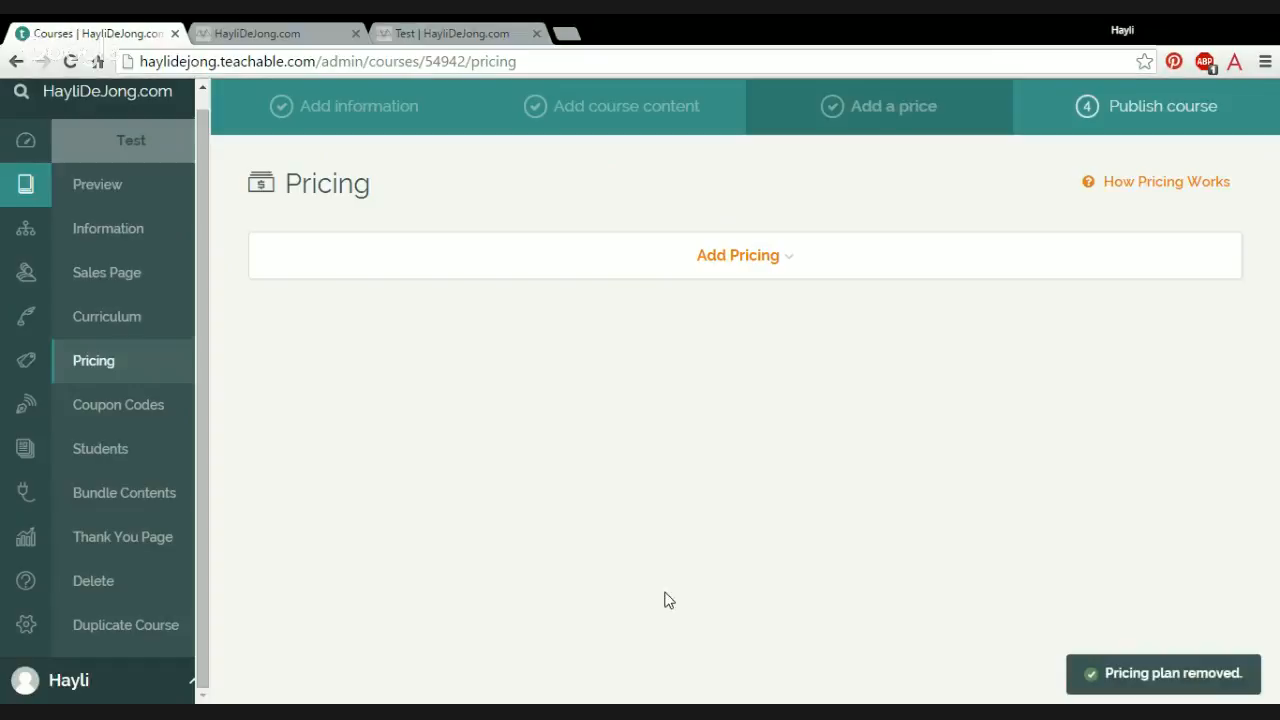